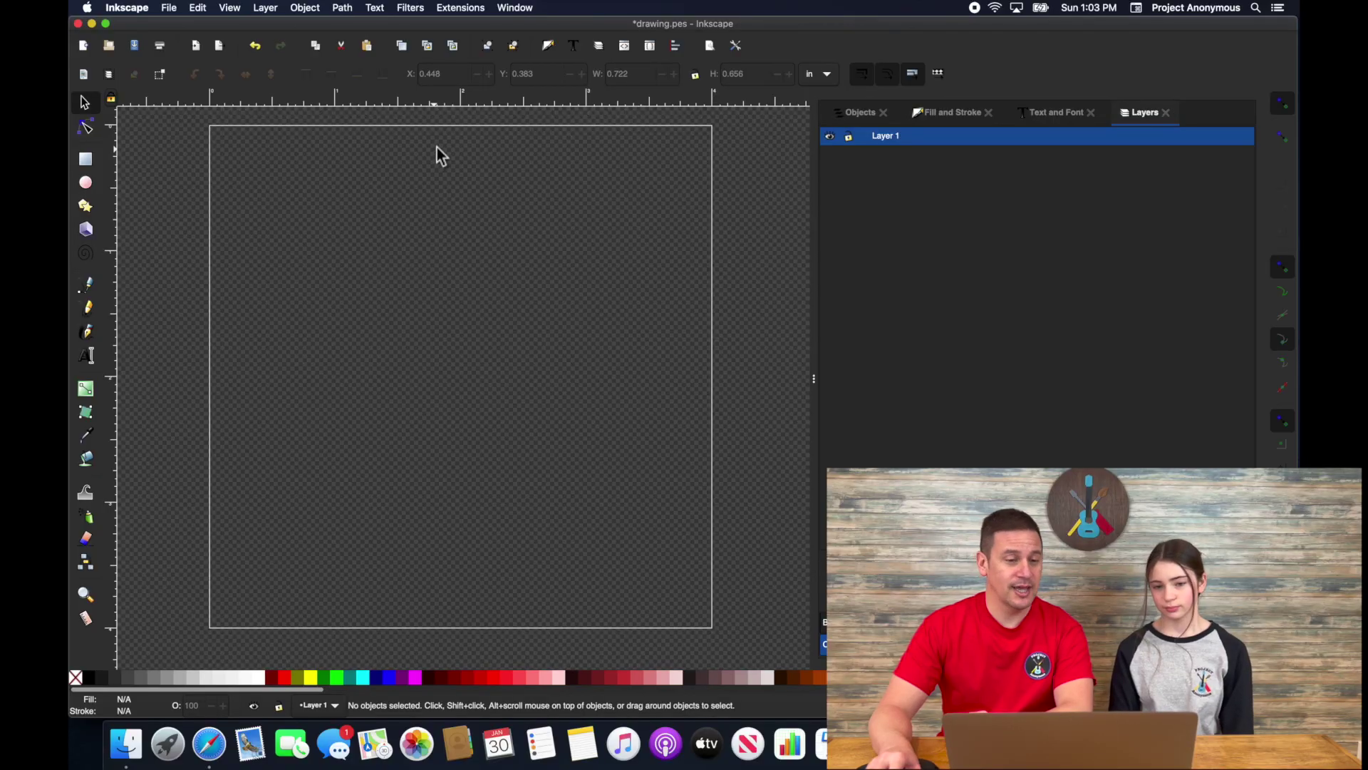
Show the Commands submenu under Extensions > Ink/Stitch.
{"action": "left_click", "coordinate": [463, 10]}
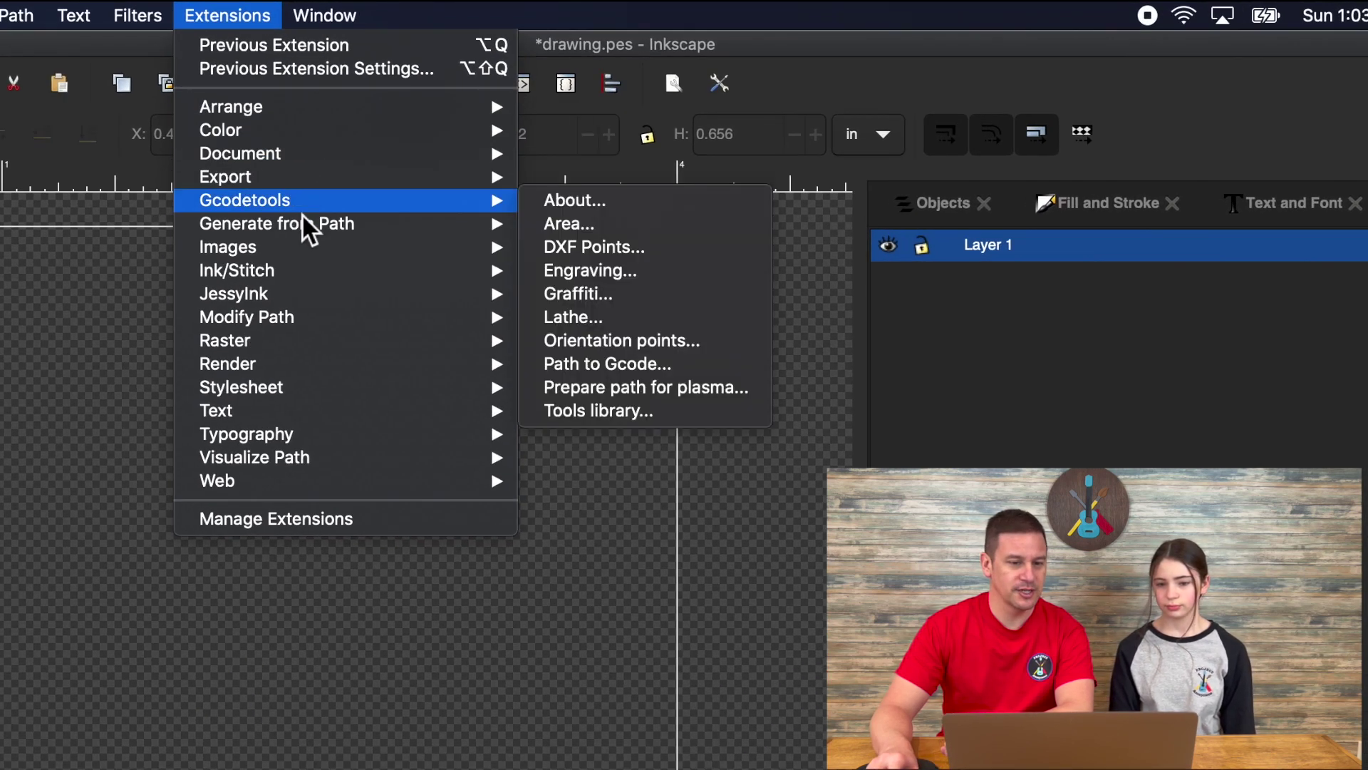
{"action": "mouse_move", "coordinate": [508, 137]}
{"action": "mouse_move", "coordinate": [328, 268]}
{"action": "mouse_move", "coordinate": [604, 305]}
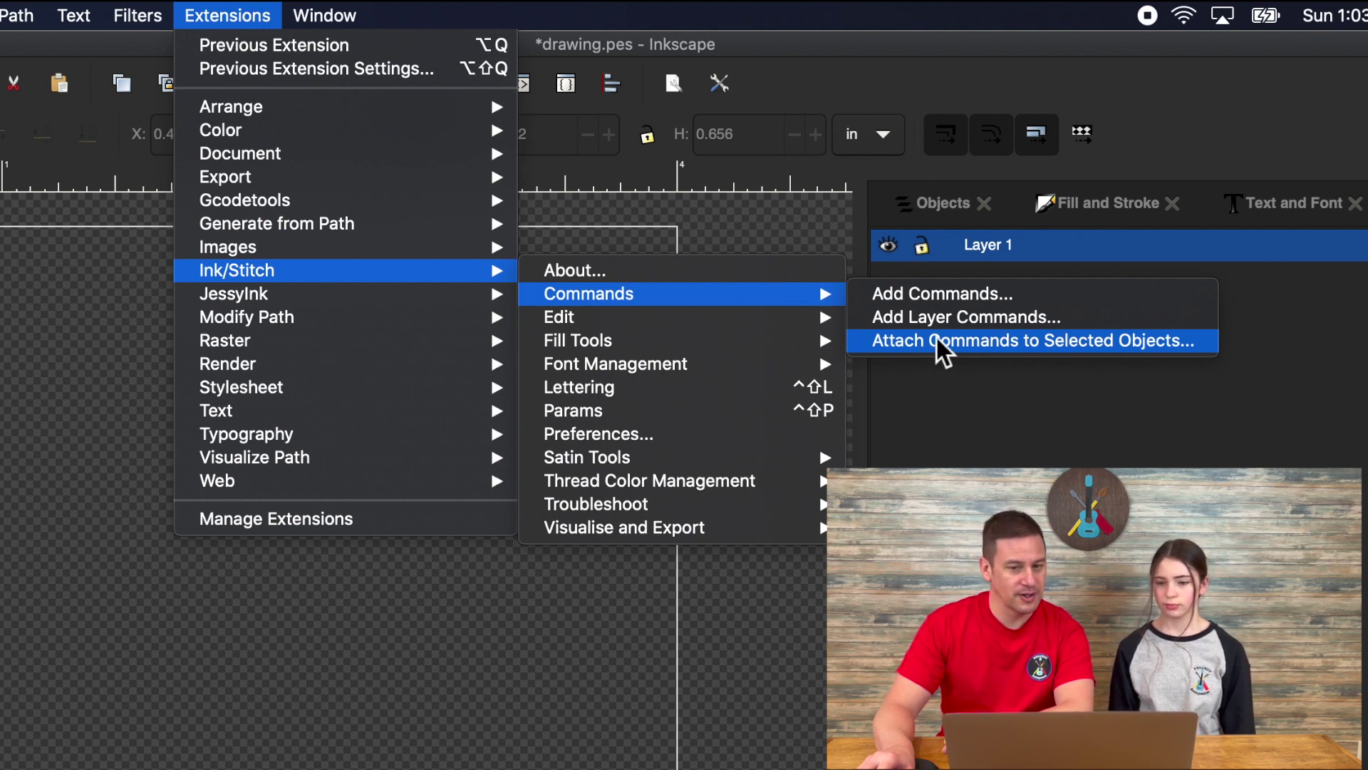
Apply the 'Origin for exported embroidery files' command from the Add Commands dialog.
{"action": "left_click", "coordinate": [925, 296]}
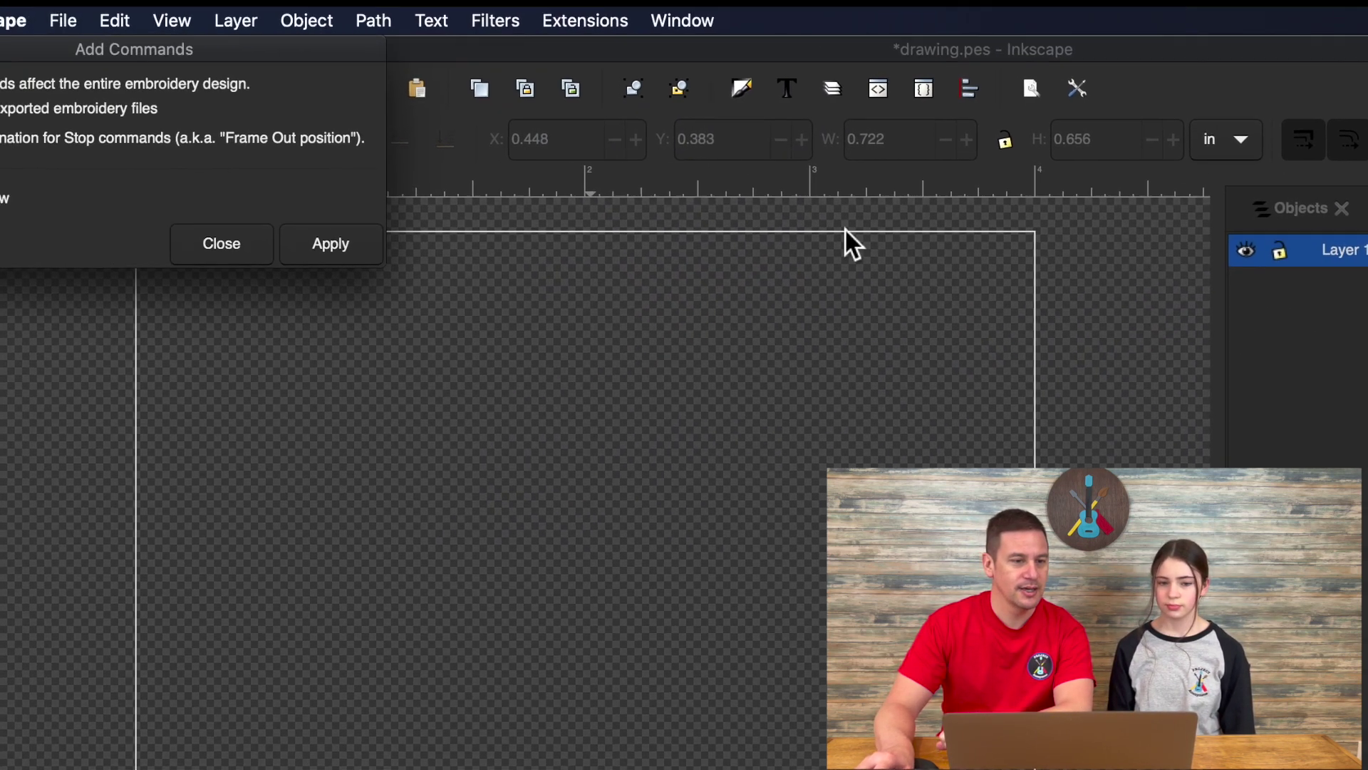
{"action": "left_click", "coordinate": [47, 107]}
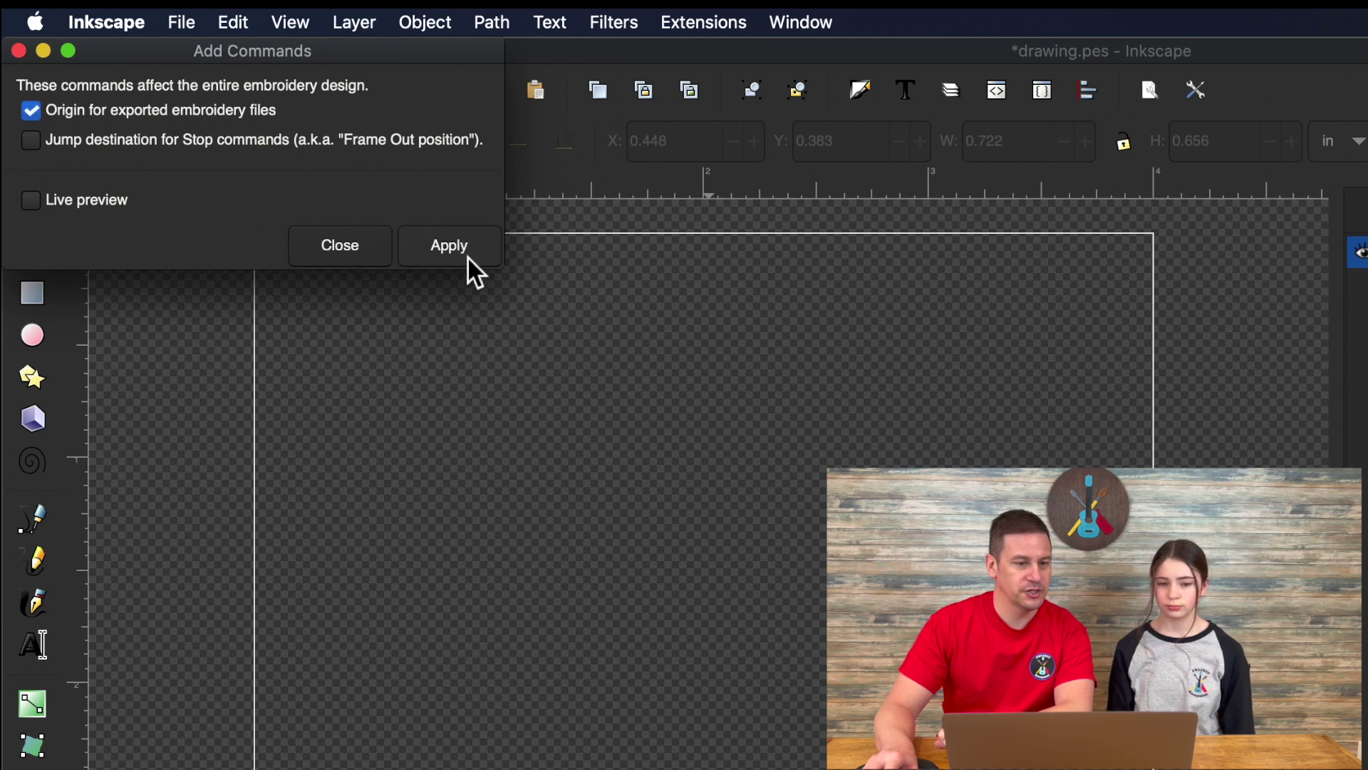
{"action": "left_click", "coordinate": [448, 255]}
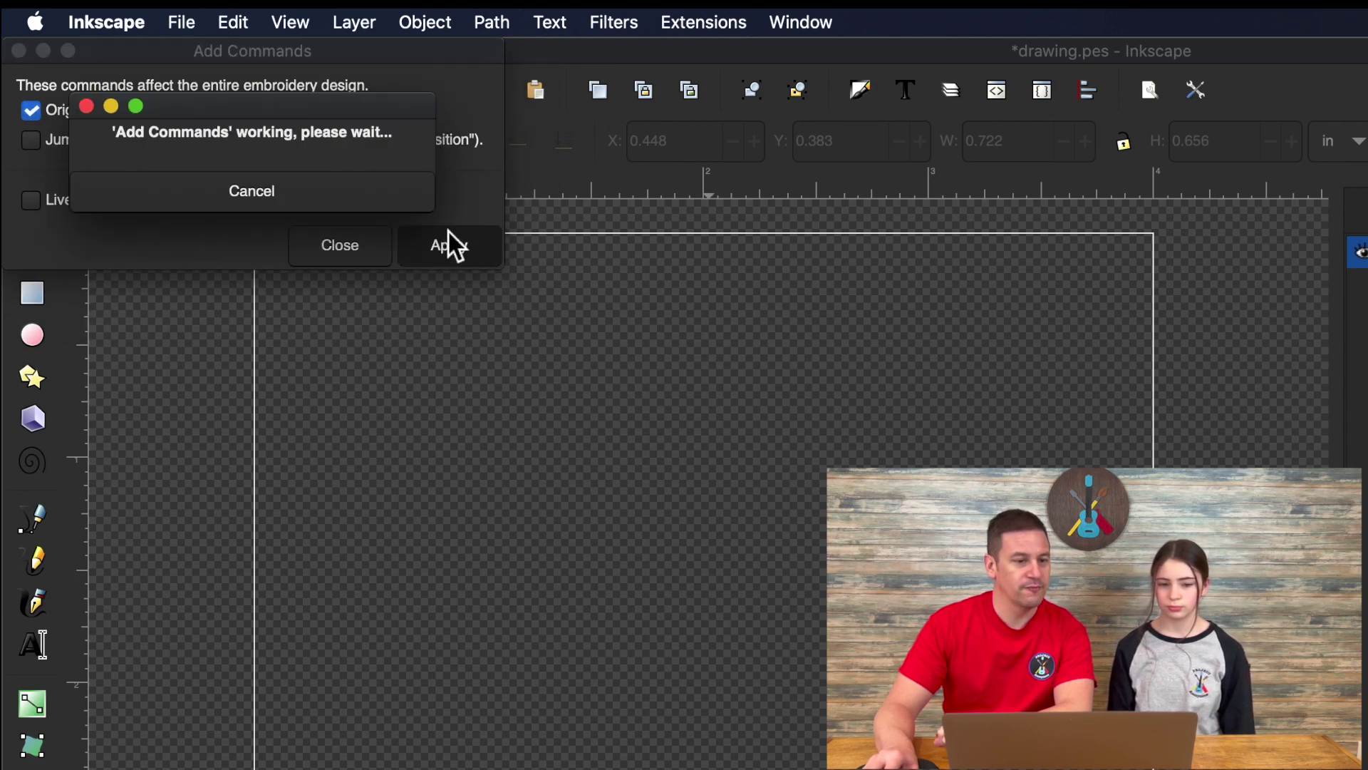
{"action": "left_click", "coordinate": [347, 258]}
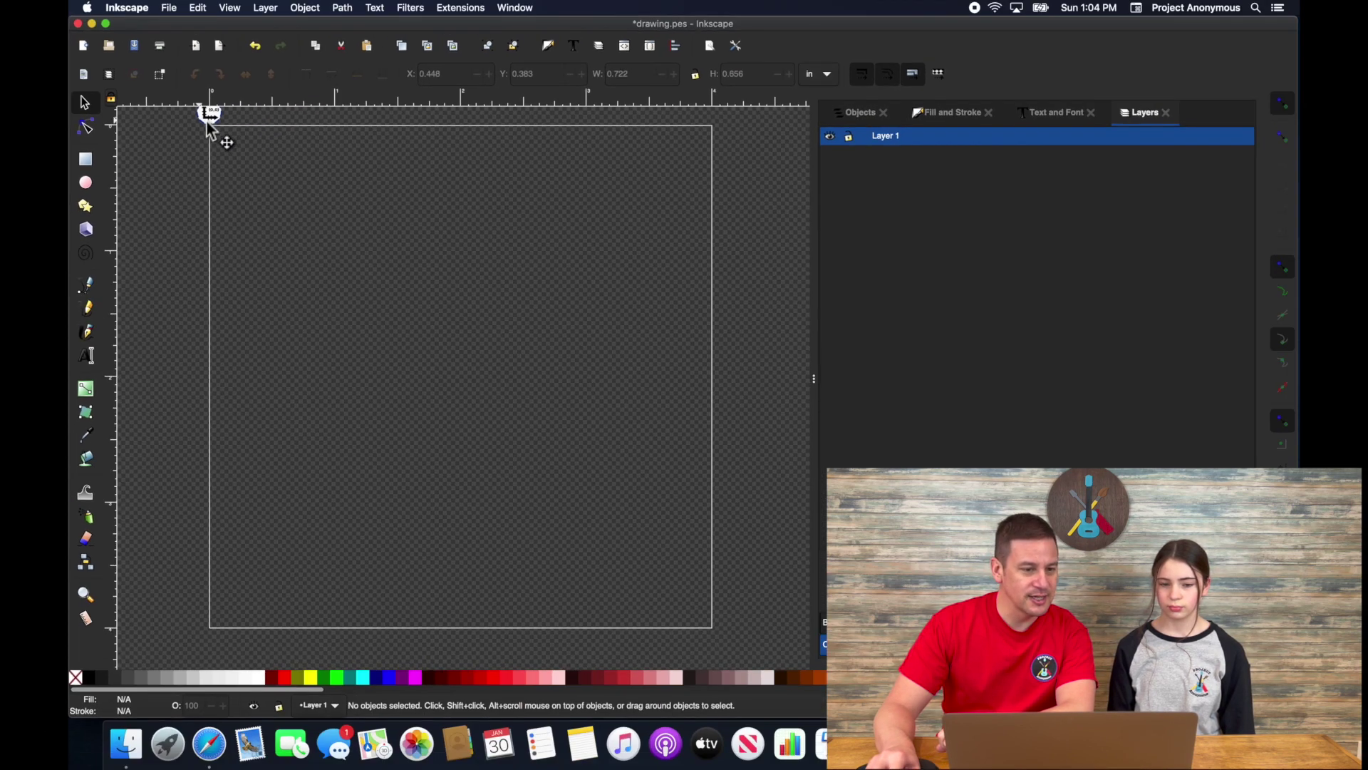
Drag the origin marker across the page, leaving it near the bottom-left corner.
{"action": "left_click_drag", "start_coordinate": [193, 143], "coordinate": [379, 262]}
{"action": "left_click_drag", "start_coordinate": [229, 166], "coordinate": [226, 171]}
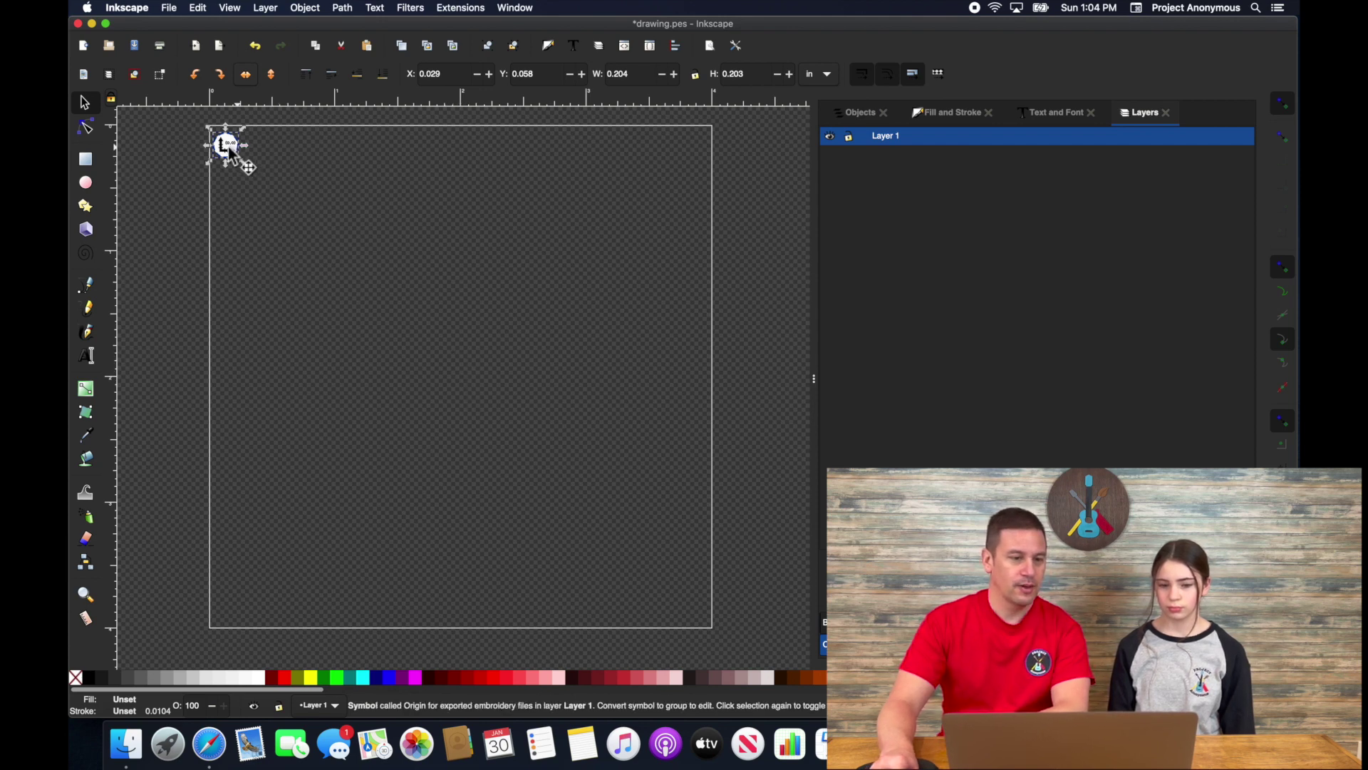
{"action": "left_click_drag", "start_coordinate": [227, 145], "coordinate": [223, 536]}
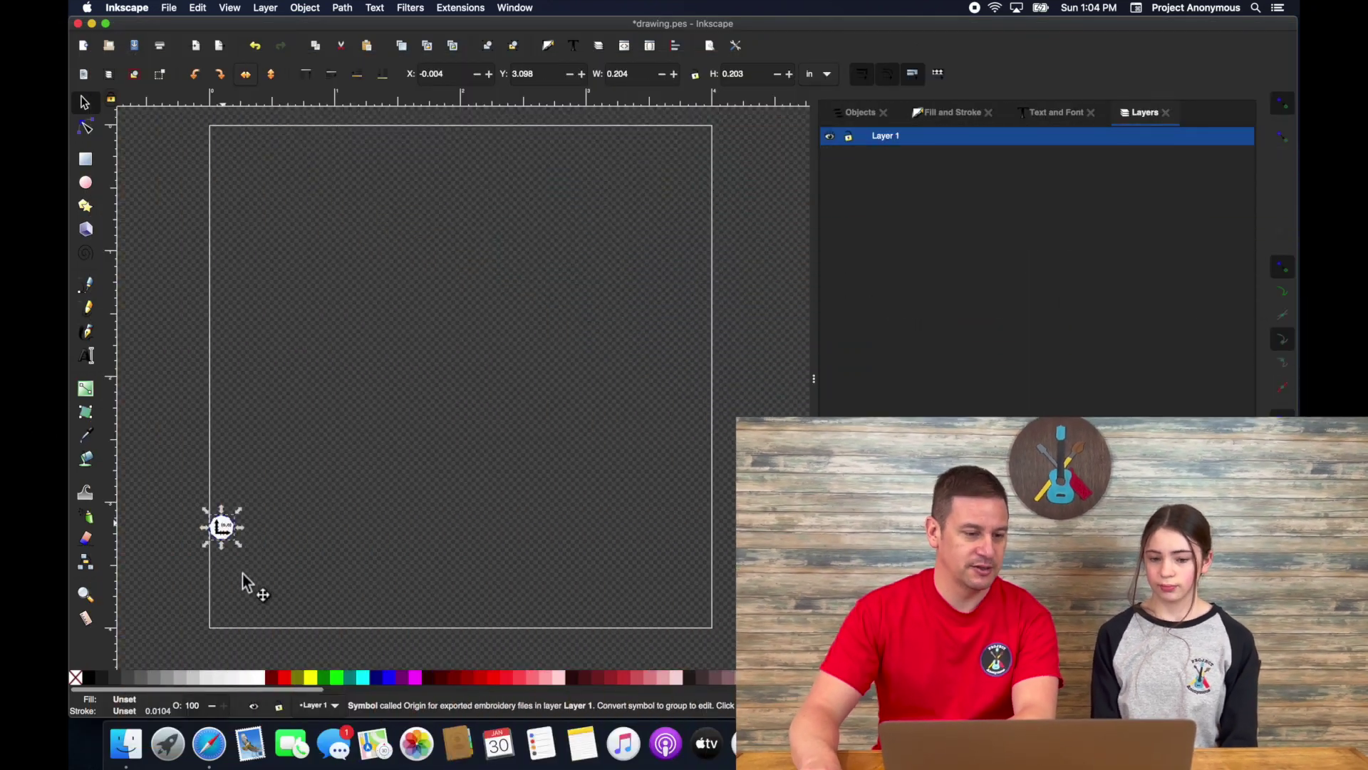
{"action": "left_click_drag", "start_coordinate": [250, 586], "coordinate": [261, 612]}
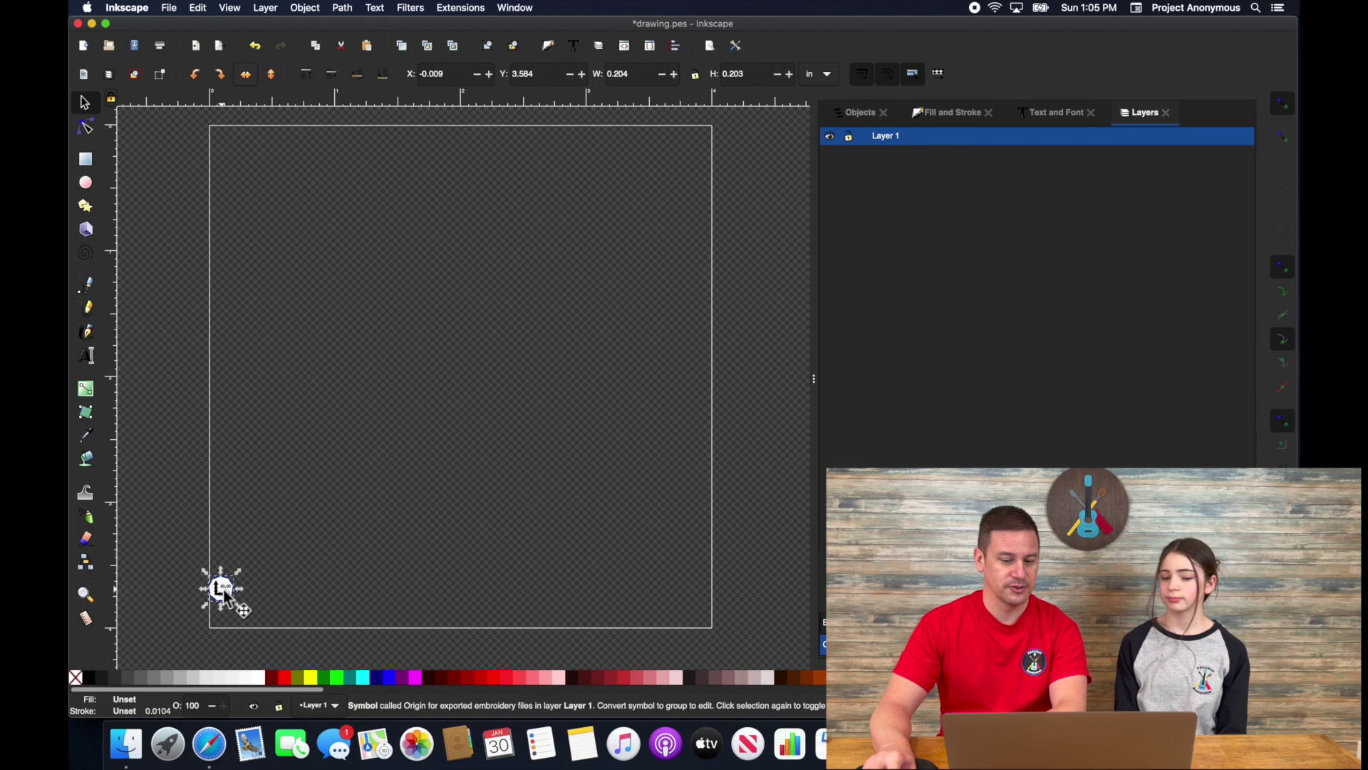
Delete the origin marker and add a 'Jump destination for Stop commands' marker.
{"action": "key", "text": "Delete"}
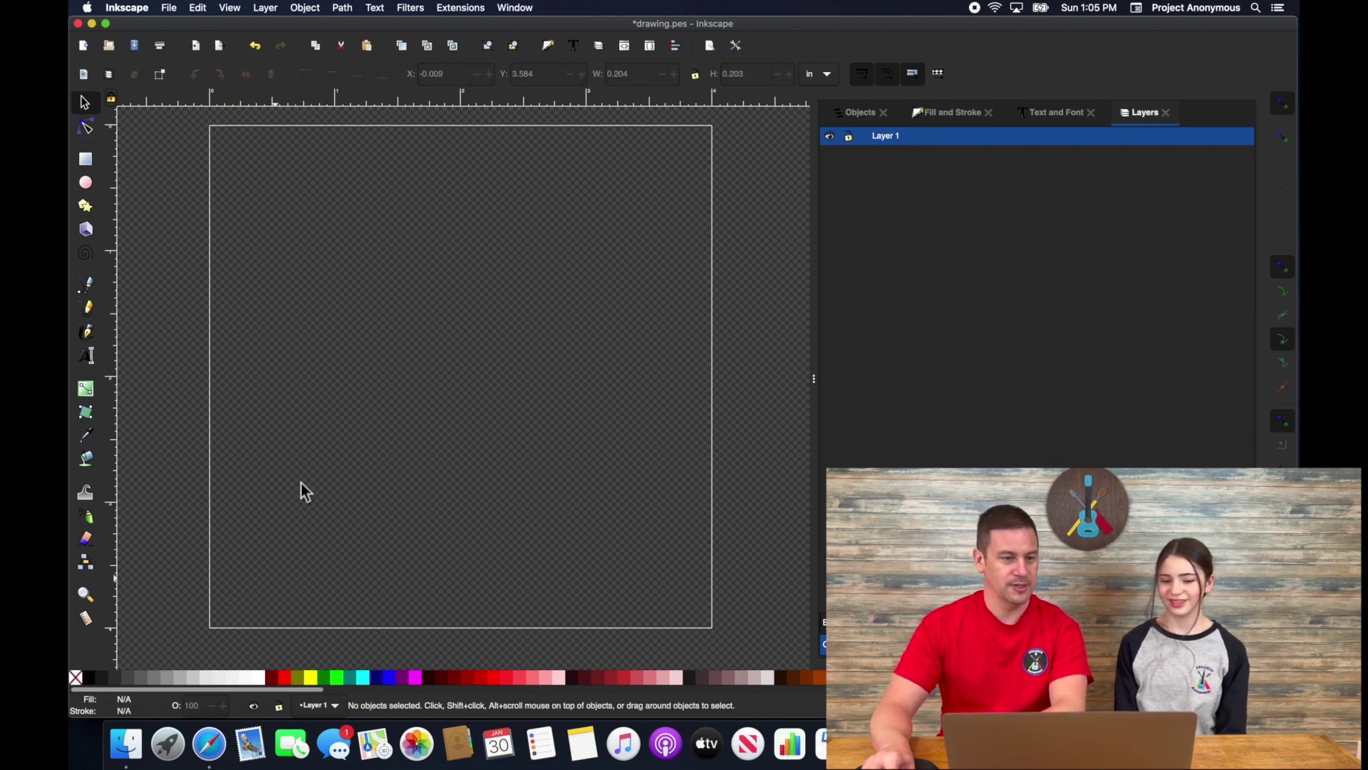
{"action": "left_click", "coordinate": [460, 8]}
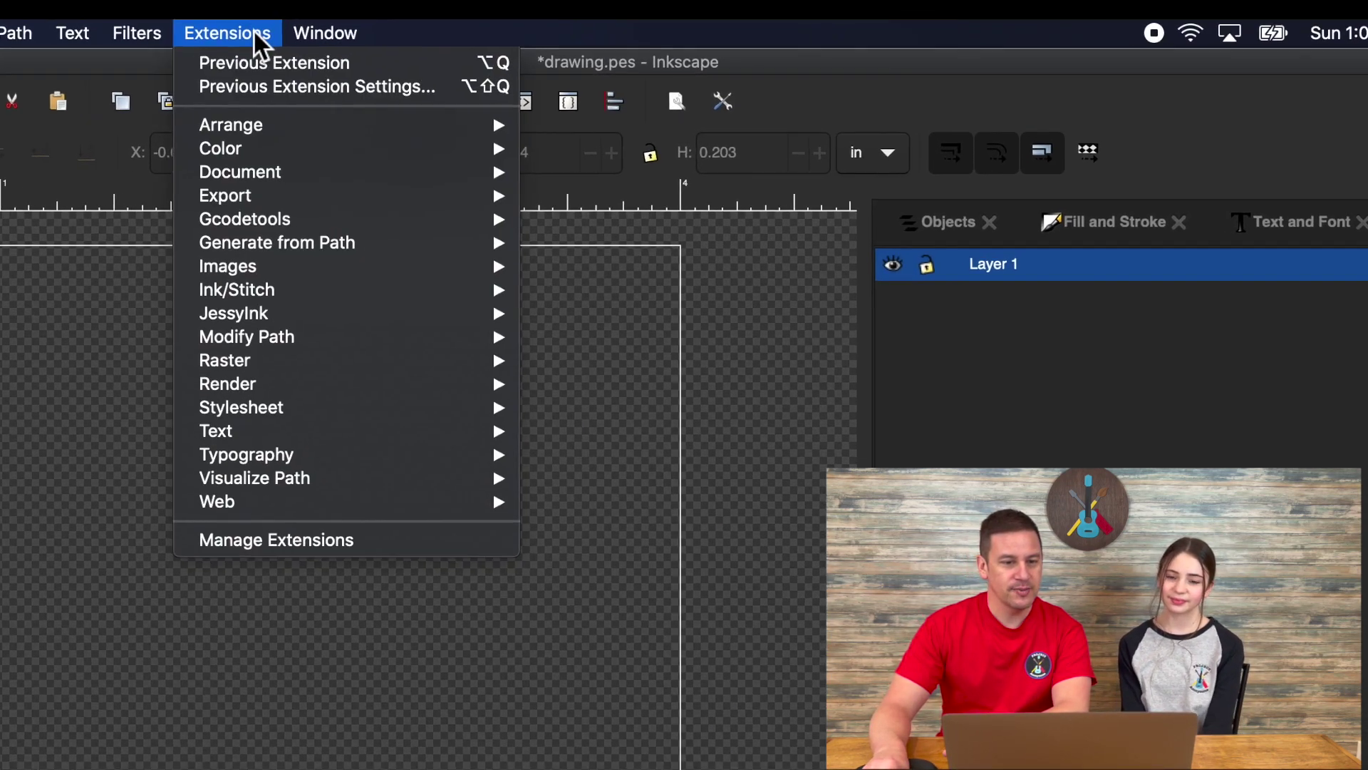
{"action": "mouse_move", "coordinate": [405, 264]}
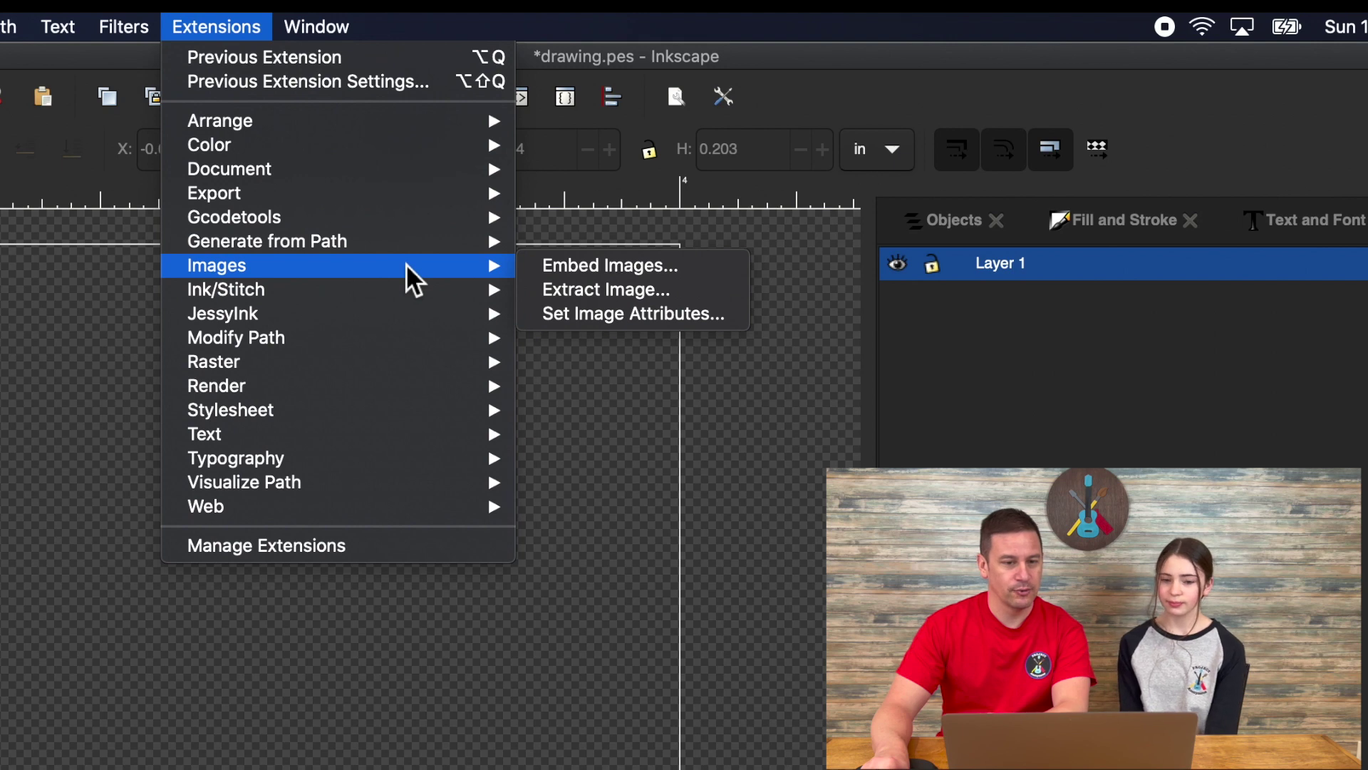
{"action": "mouse_move", "coordinate": [463, 289]}
{"action": "mouse_move", "coordinate": [720, 317]}
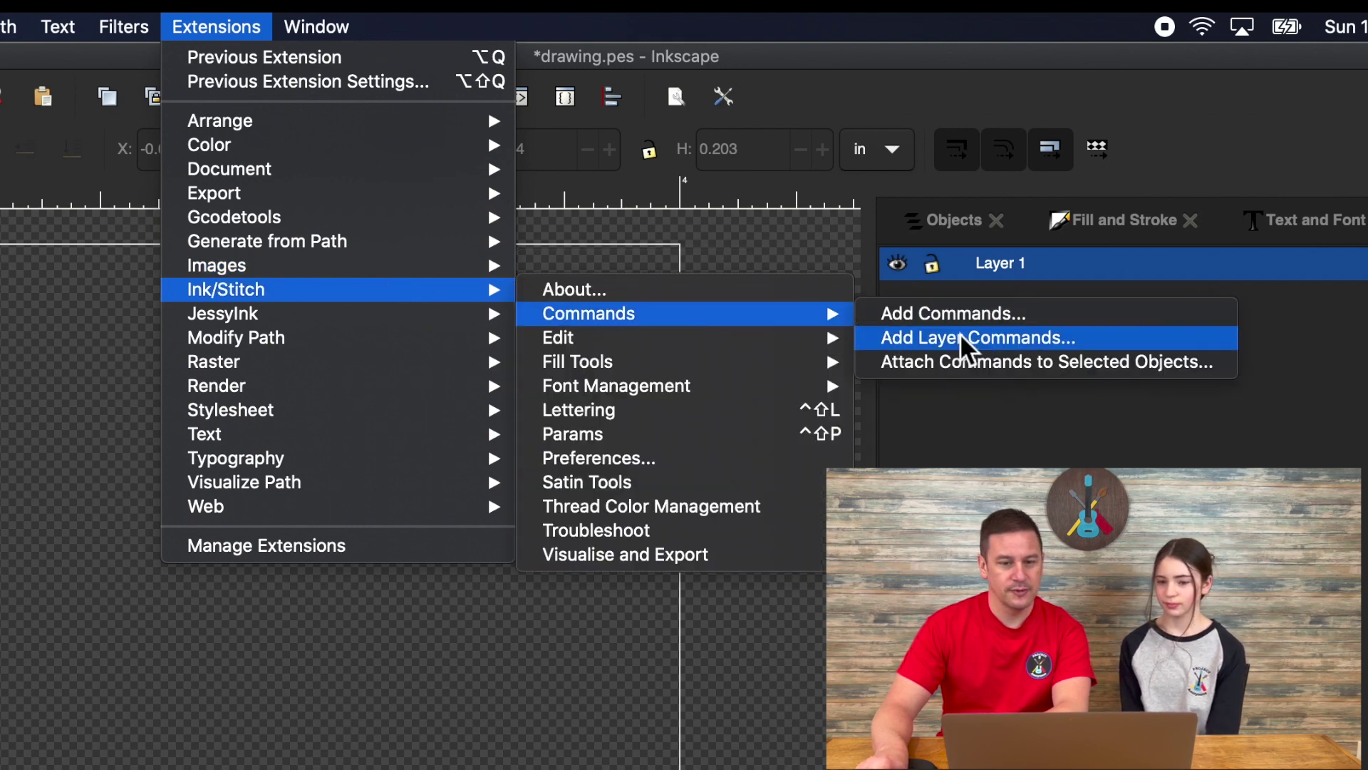
{"action": "left_click", "coordinate": [899, 316]}
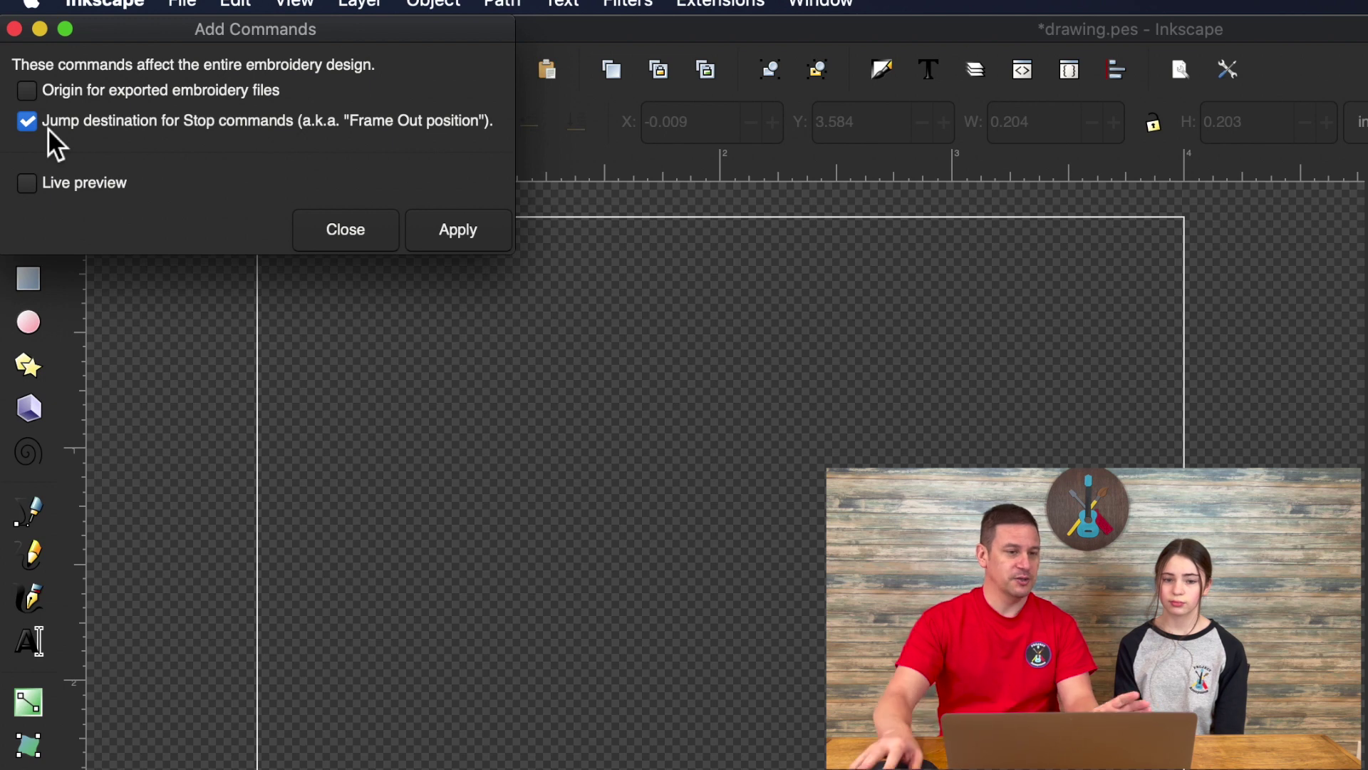
{"action": "left_click", "coordinate": [458, 231]}
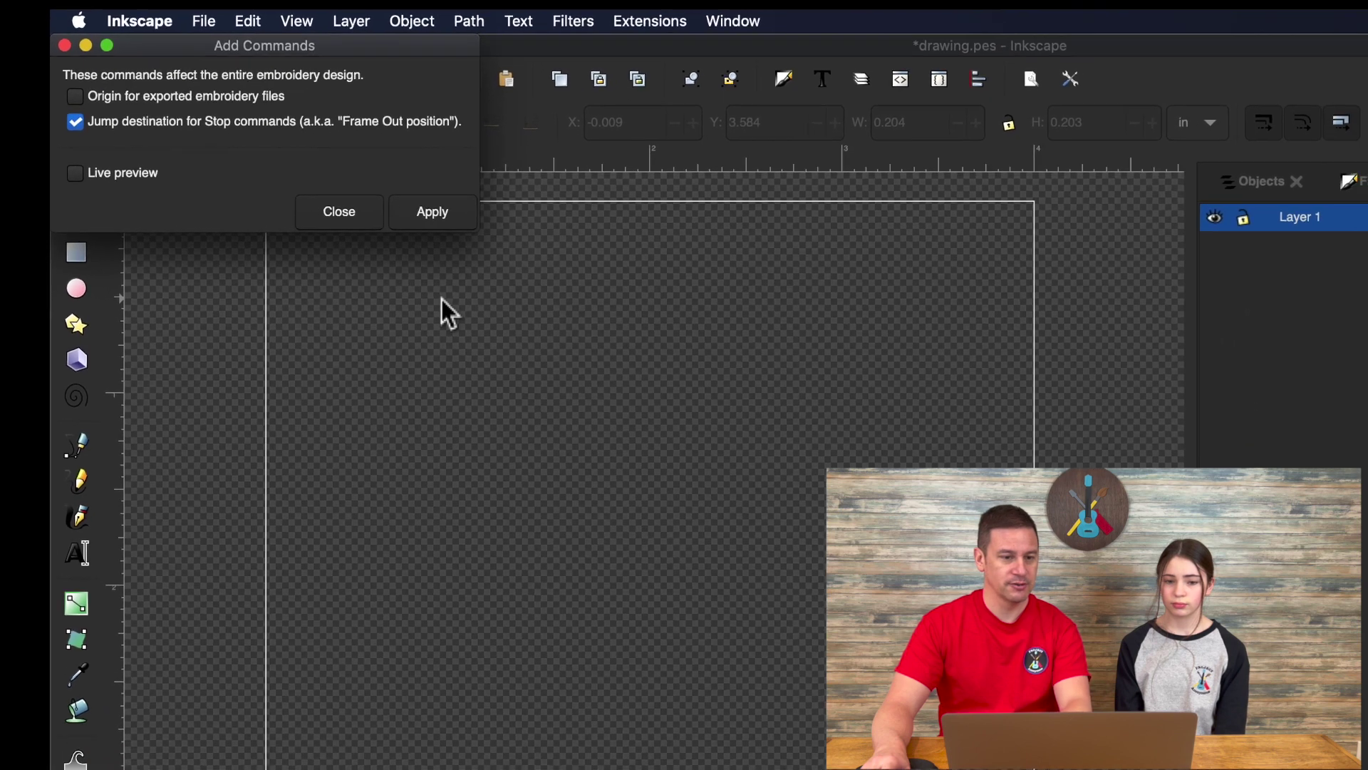
{"action": "left_click", "coordinate": [340, 212]}
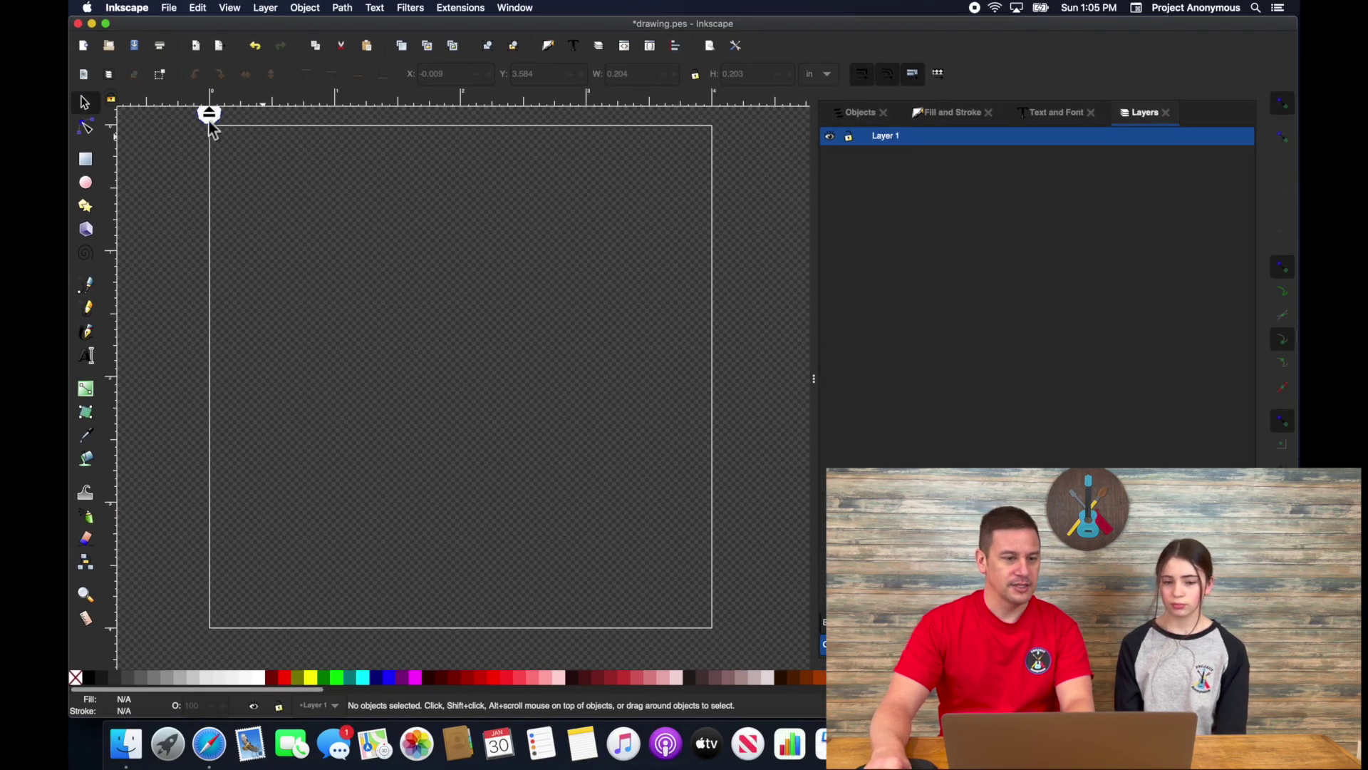
Drag the jump destination marker from the top-left toward the page's top-right.
{"action": "scroll", "coordinate": [209, 118], "scroll_direction": "up", "scroll_amount": 4}
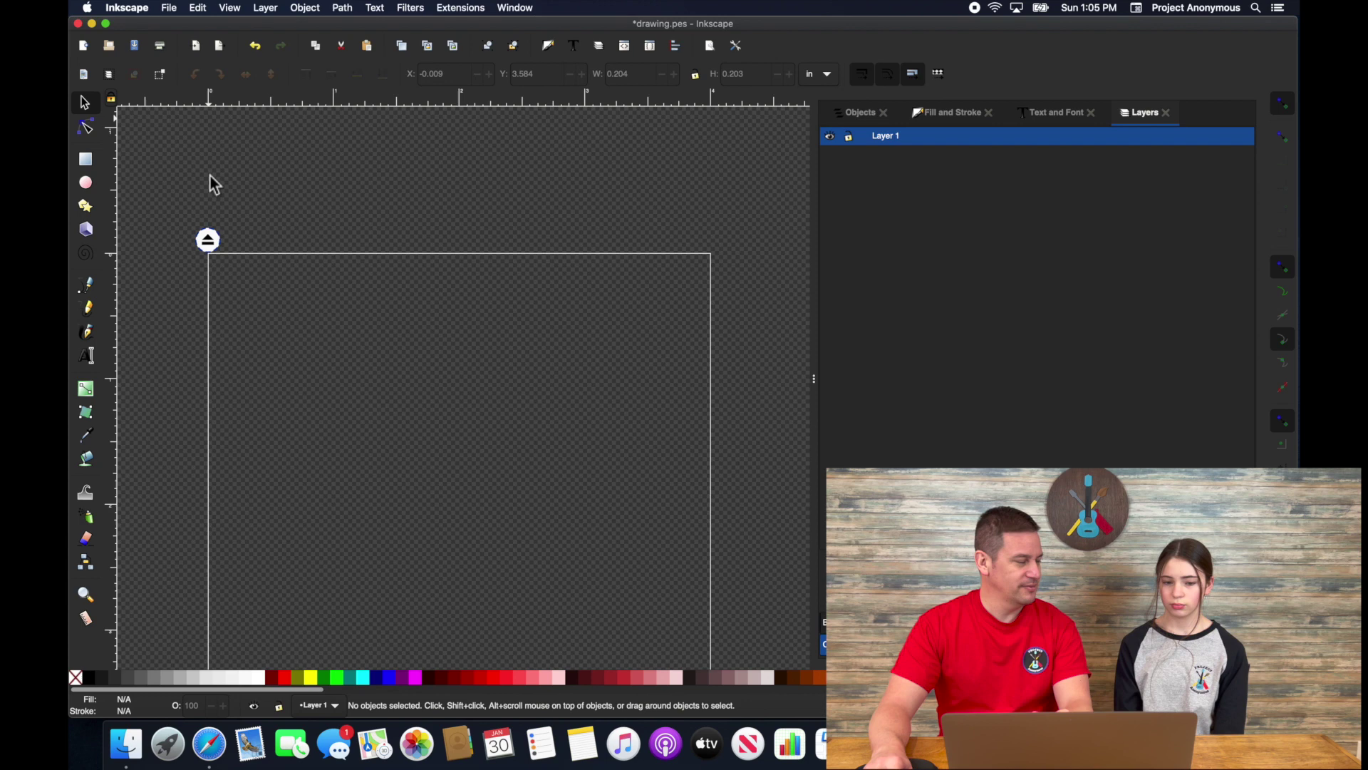
{"action": "left_click_drag", "start_coordinate": [210, 245], "coordinate": [633, 248]}
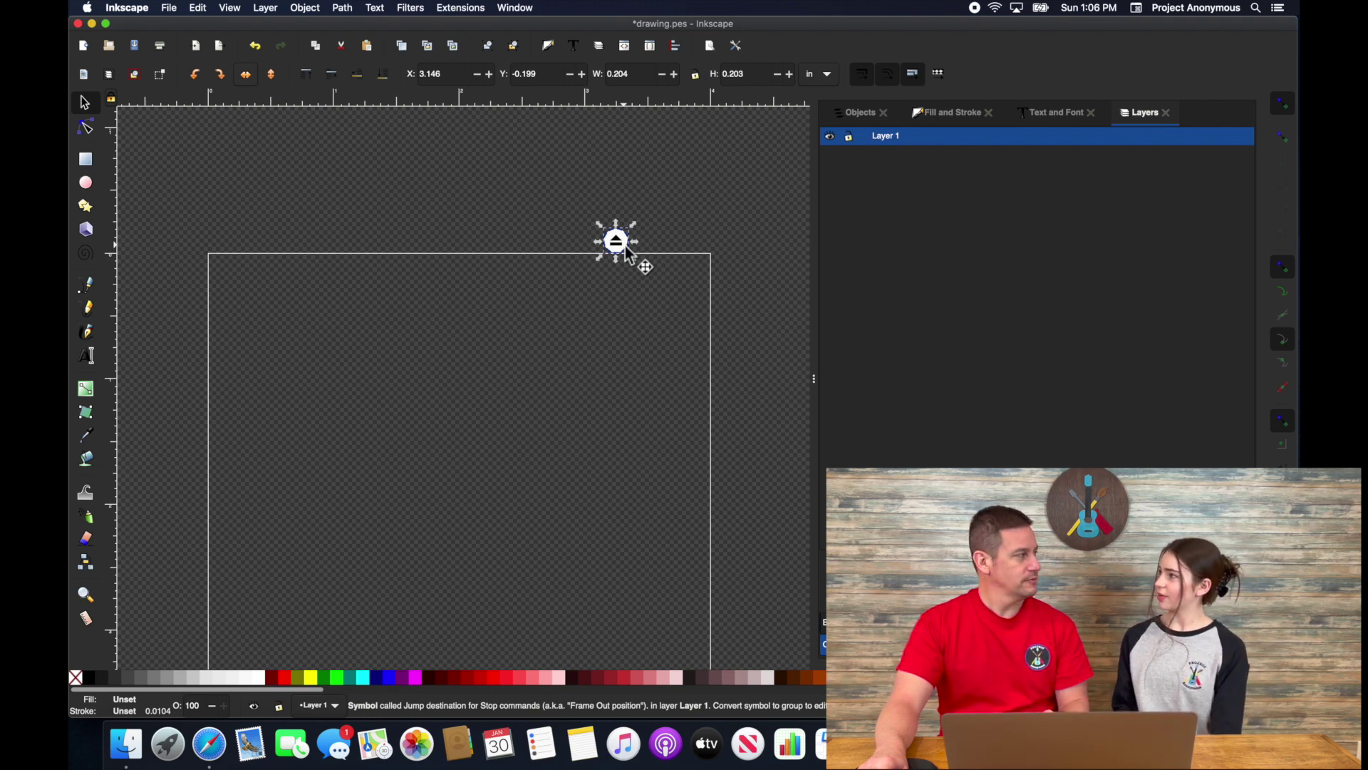
Bring up the Ink/Stitch Add Layer Commands dialog showing the 'Ignore layer' option.
{"action": "left_click", "coordinate": [460, 8]}
{"action": "mouse_move", "coordinate": [466, 150]}
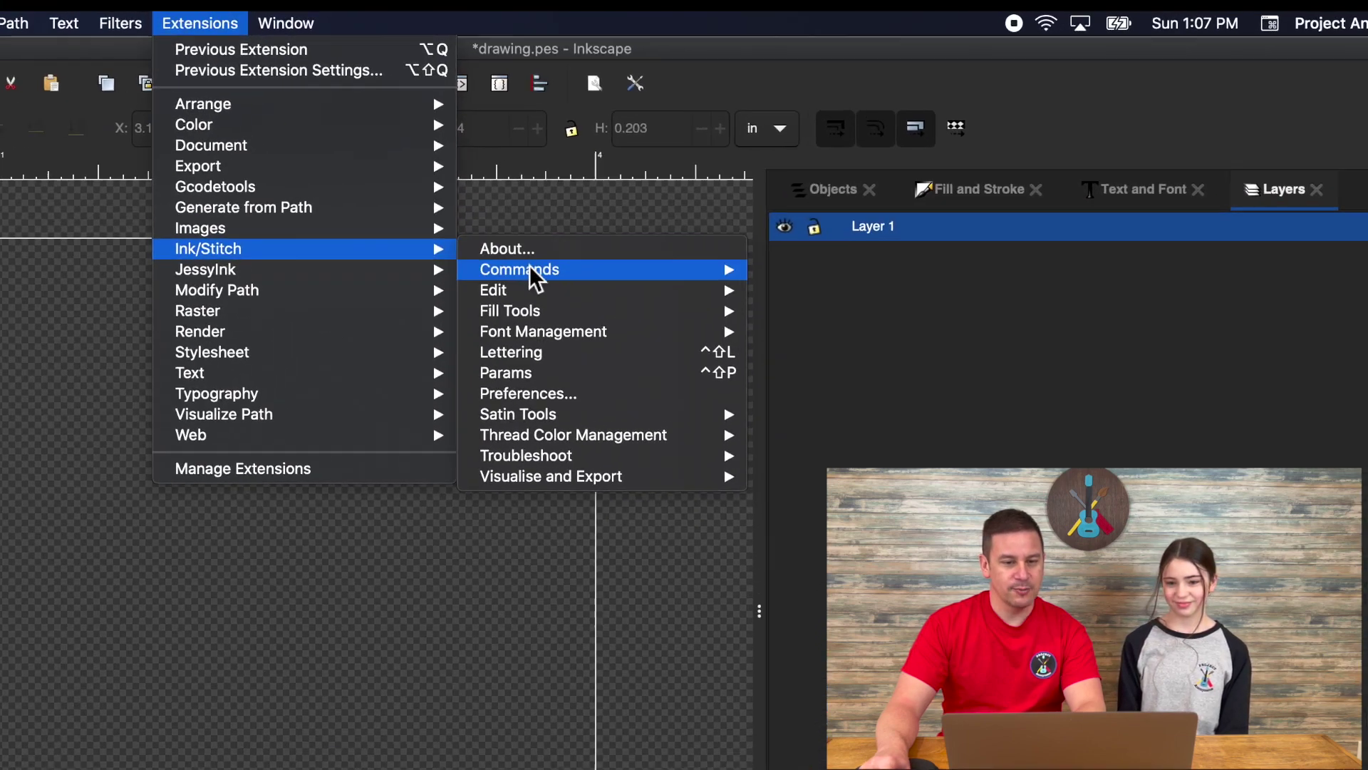
{"action": "mouse_move", "coordinate": [663, 163]}
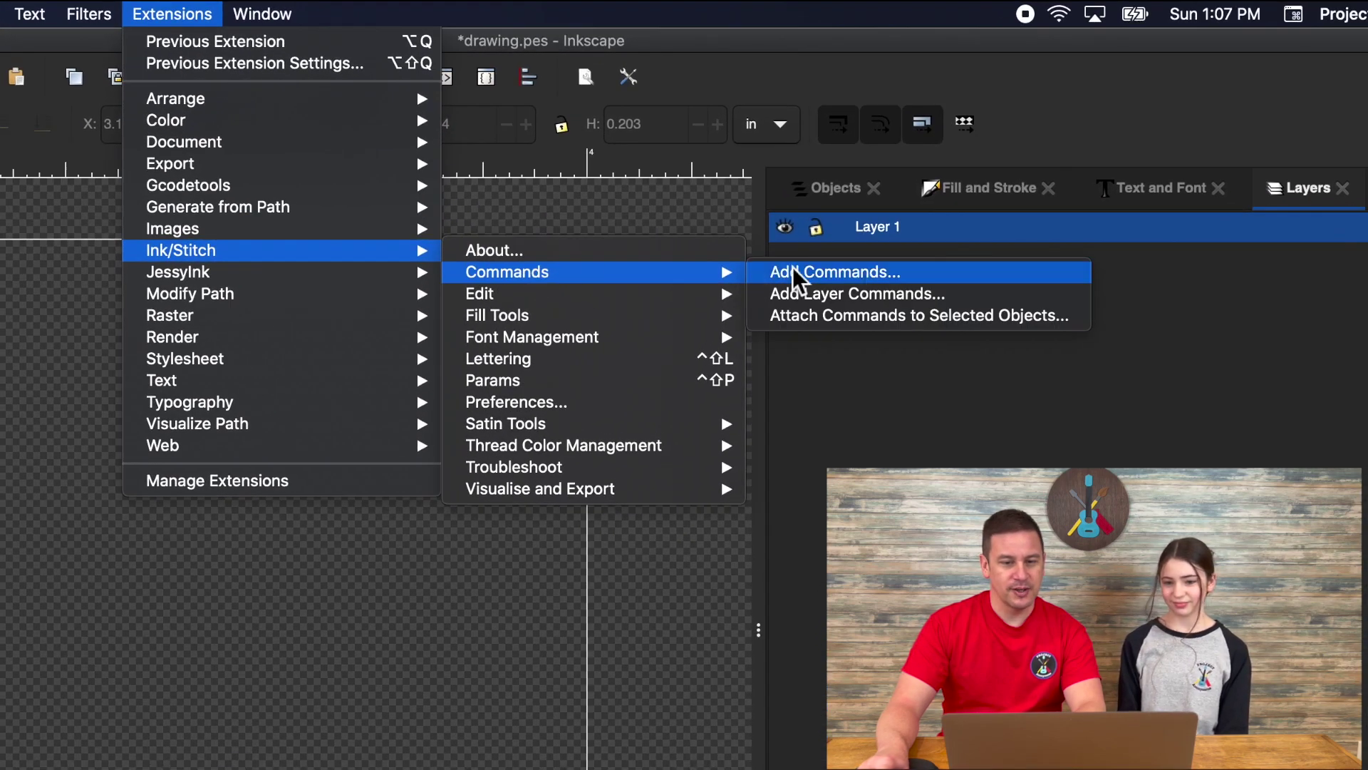
{"action": "left_click", "coordinate": [833, 295]}
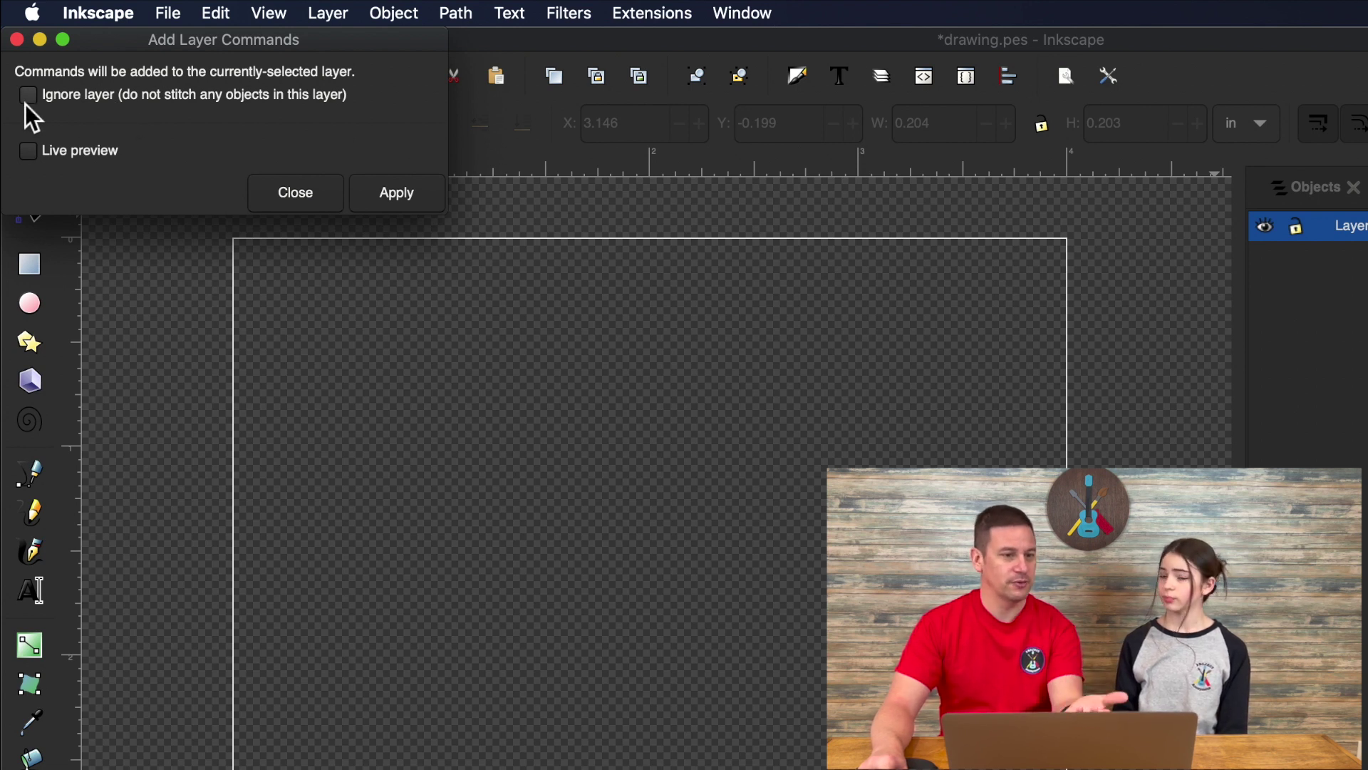
Close the layer dialog unapplied and draw a small filled circle near the top-left.
{"action": "left_click", "coordinate": [295, 194]}
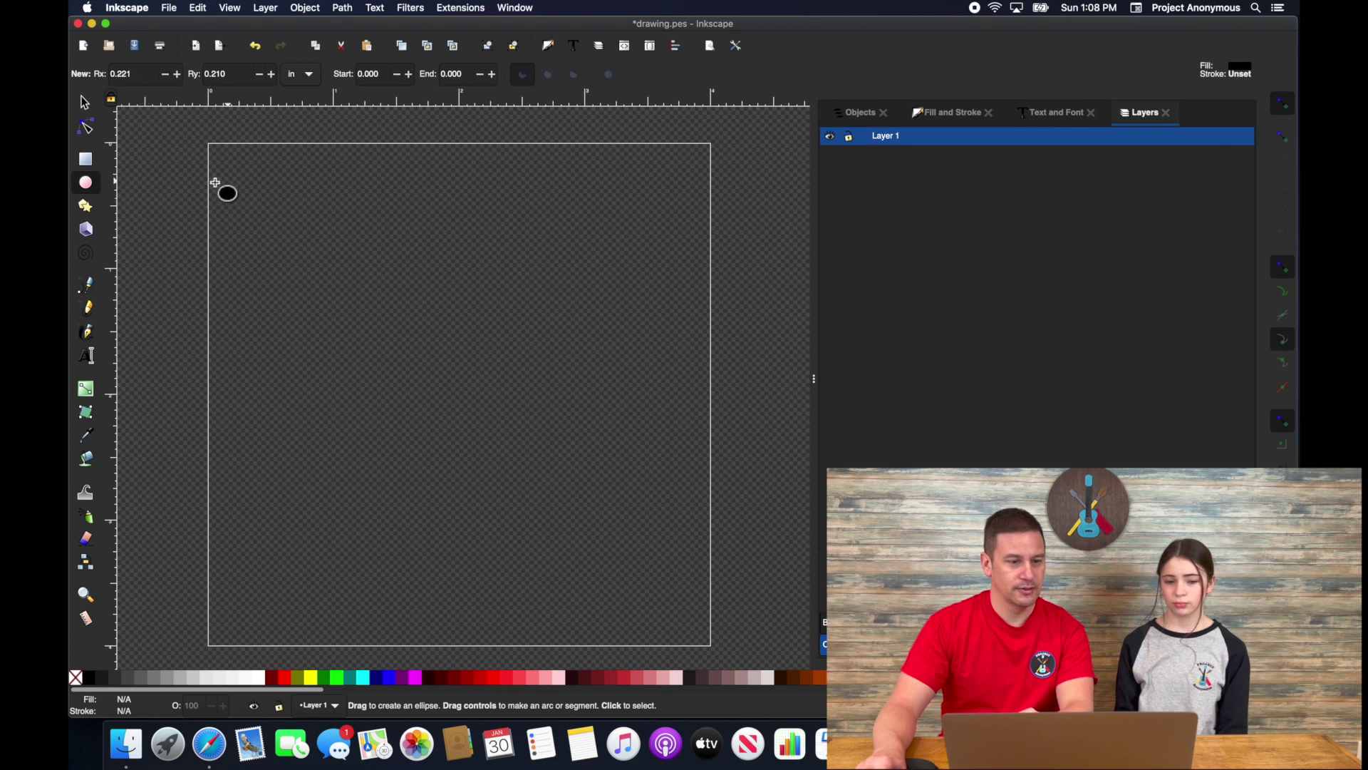
{"action": "left_click_drag", "start_coordinate": [278, 191], "coordinate": [361, 275]}
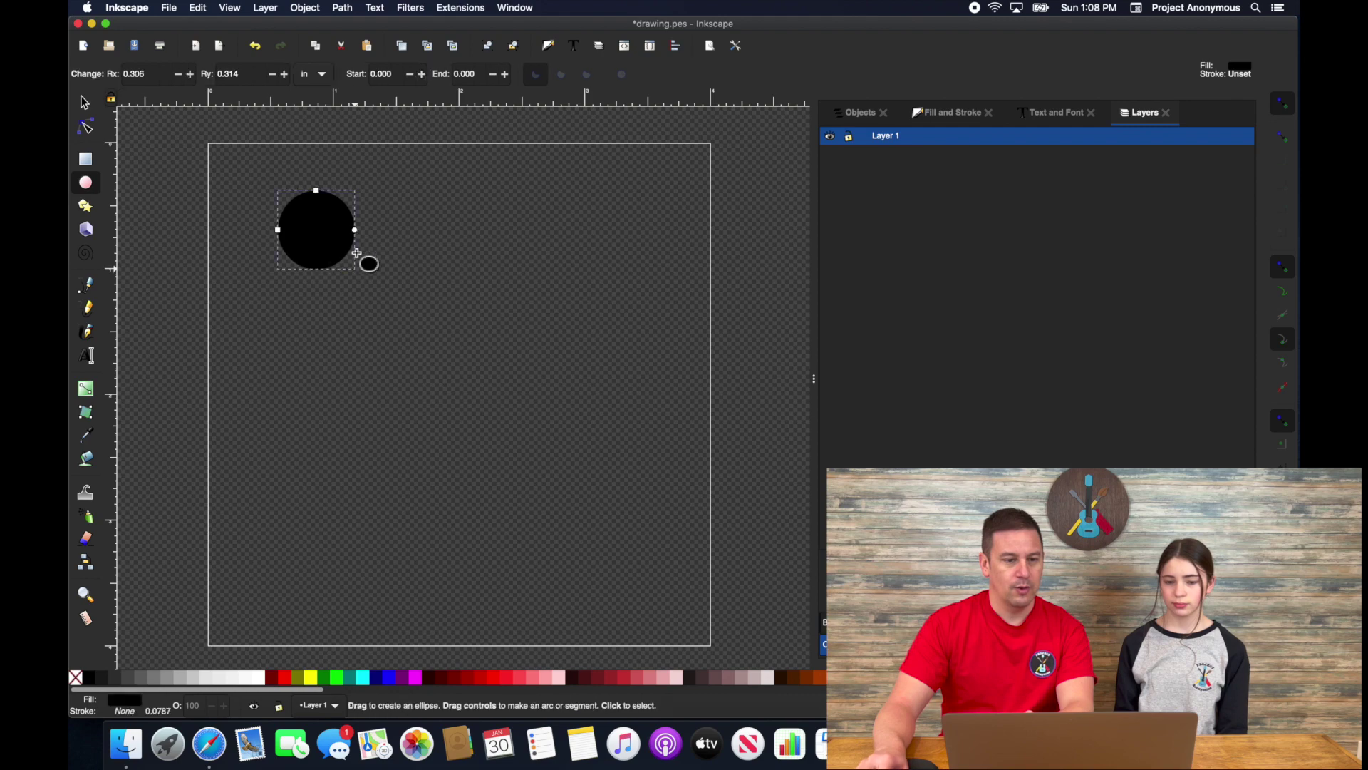
{"action": "left_click", "coordinate": [458, 8]}
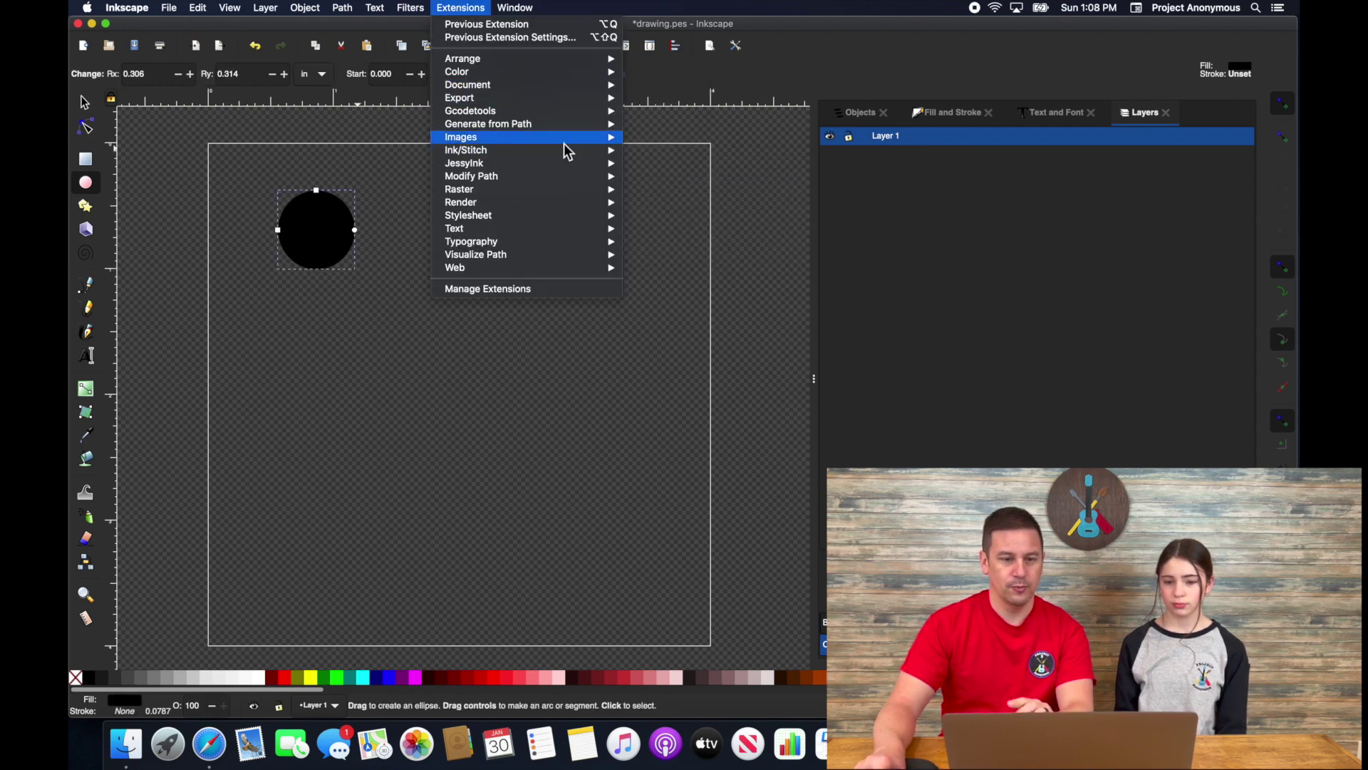
Run the Ink/Stitch Simulator on the circle's fill stitches, then close the simulator window.
{"action": "mouse_move", "coordinate": [563, 151]}
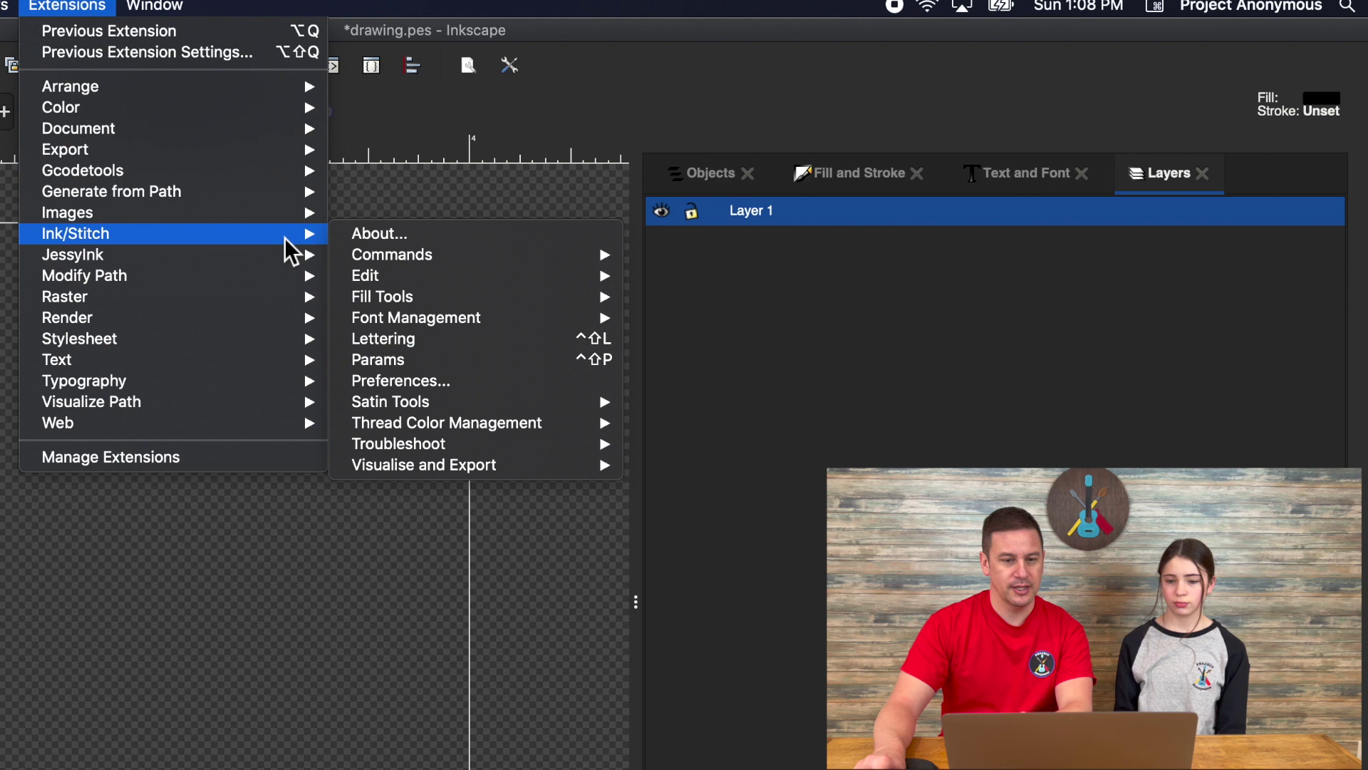
{"action": "mouse_move", "coordinate": [524, 465]}
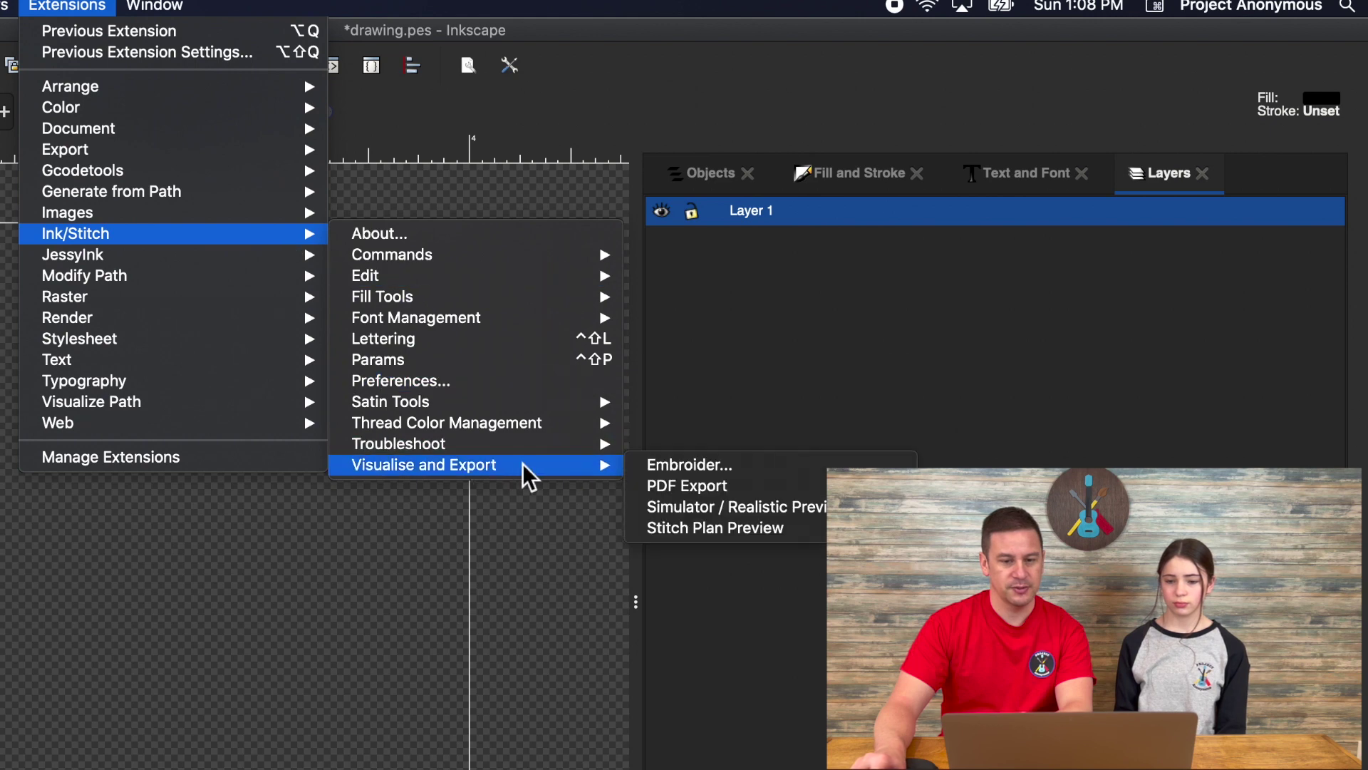
{"action": "left_click", "coordinate": [730, 513]}
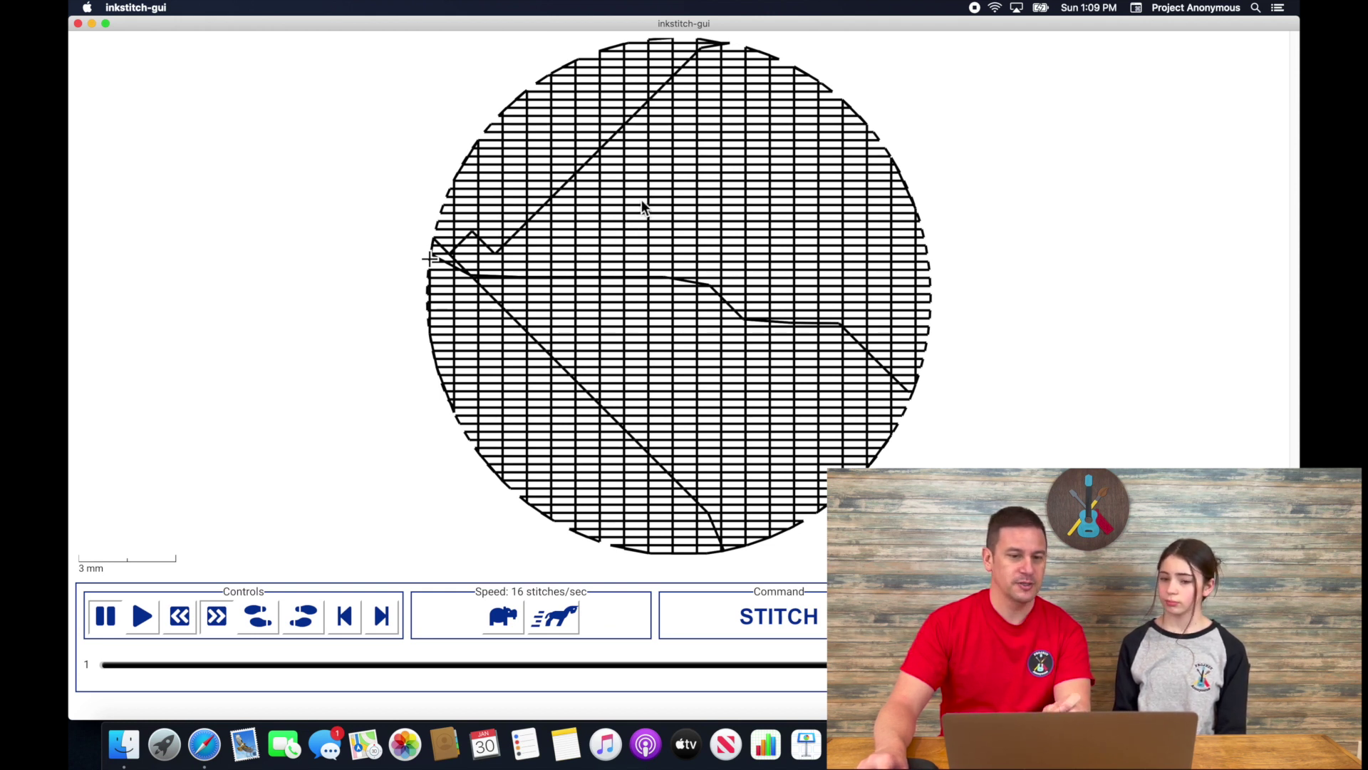
{"action": "left_click", "coordinate": [78, 23]}
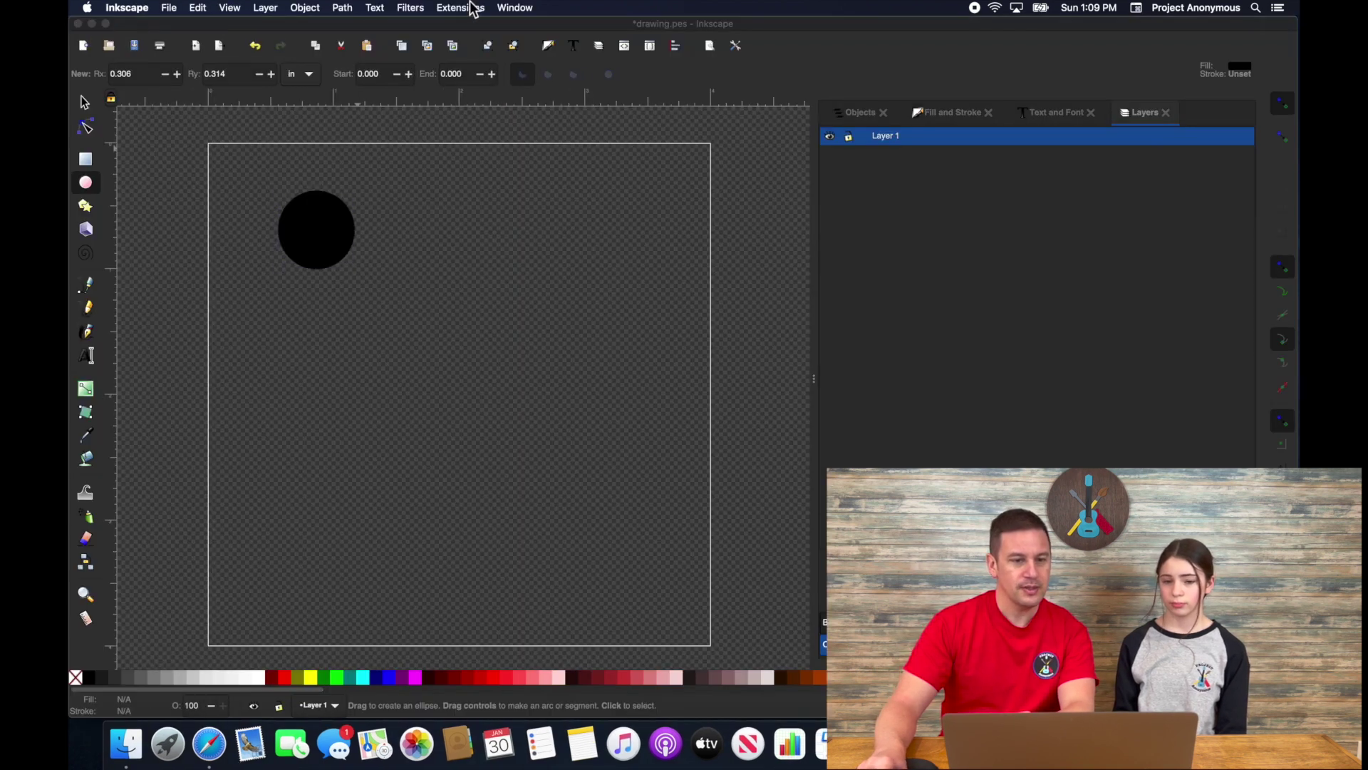
Attach fill start and end position markers to the selected circle, with Stop unchecked.
{"action": "left_click", "coordinate": [324, 241]}
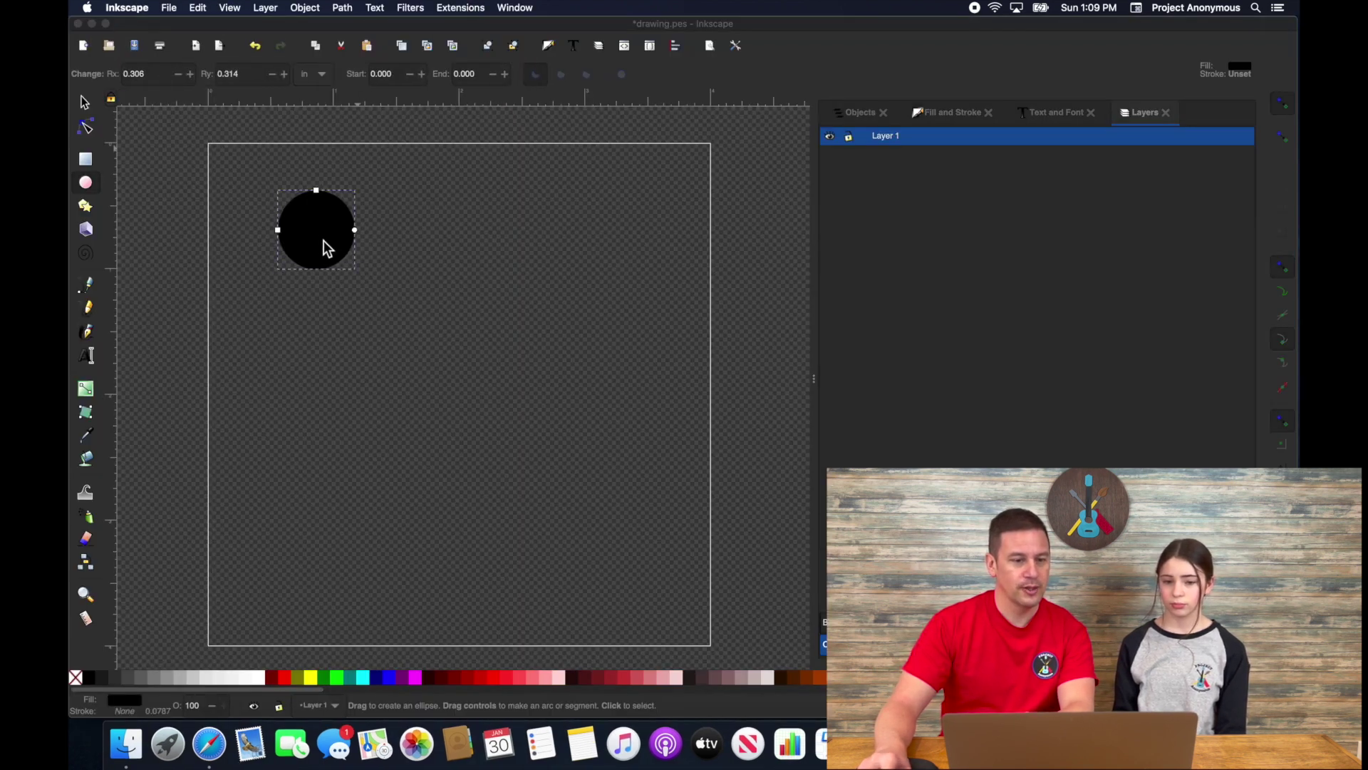
{"action": "left_click", "coordinate": [460, 8]}
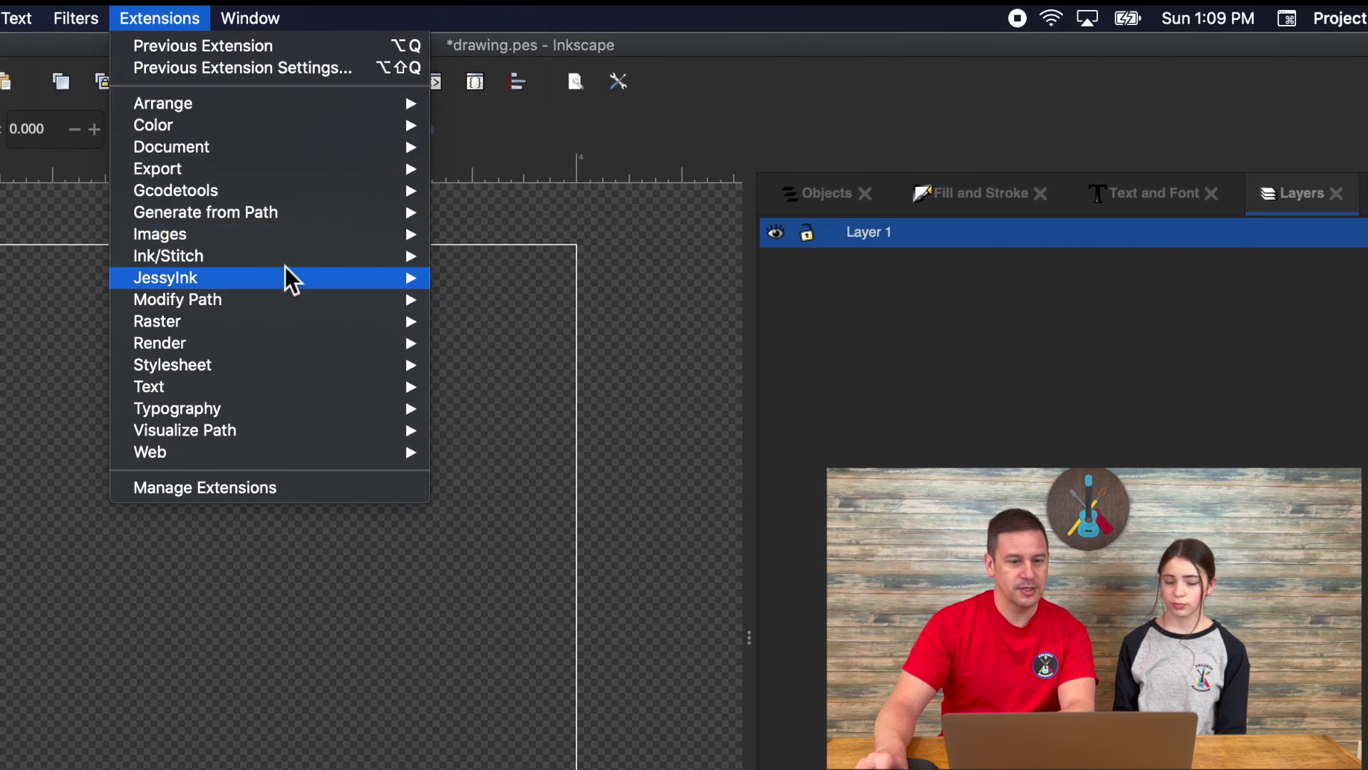
{"action": "mouse_move", "coordinate": [421, 257]}
{"action": "mouse_move", "coordinate": [620, 280]}
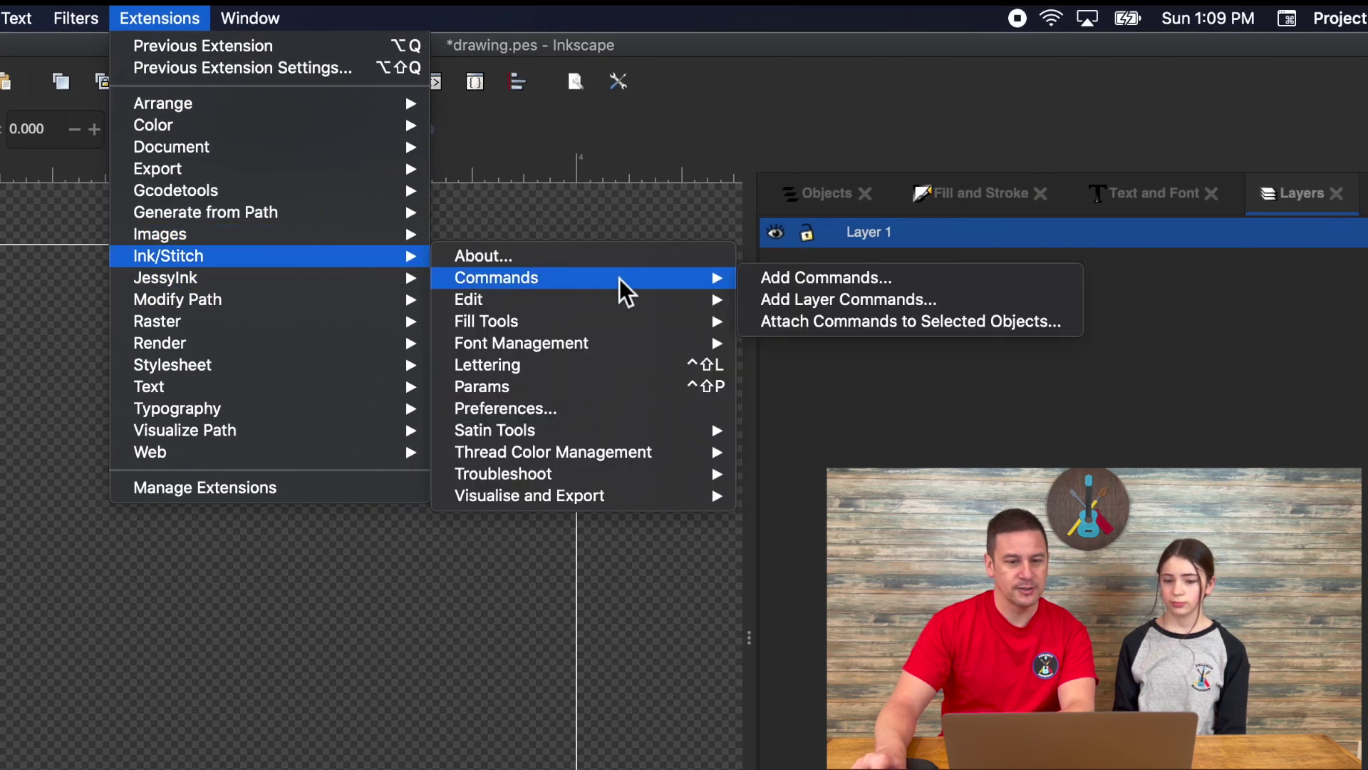
{"action": "left_click", "coordinate": [888, 324]}
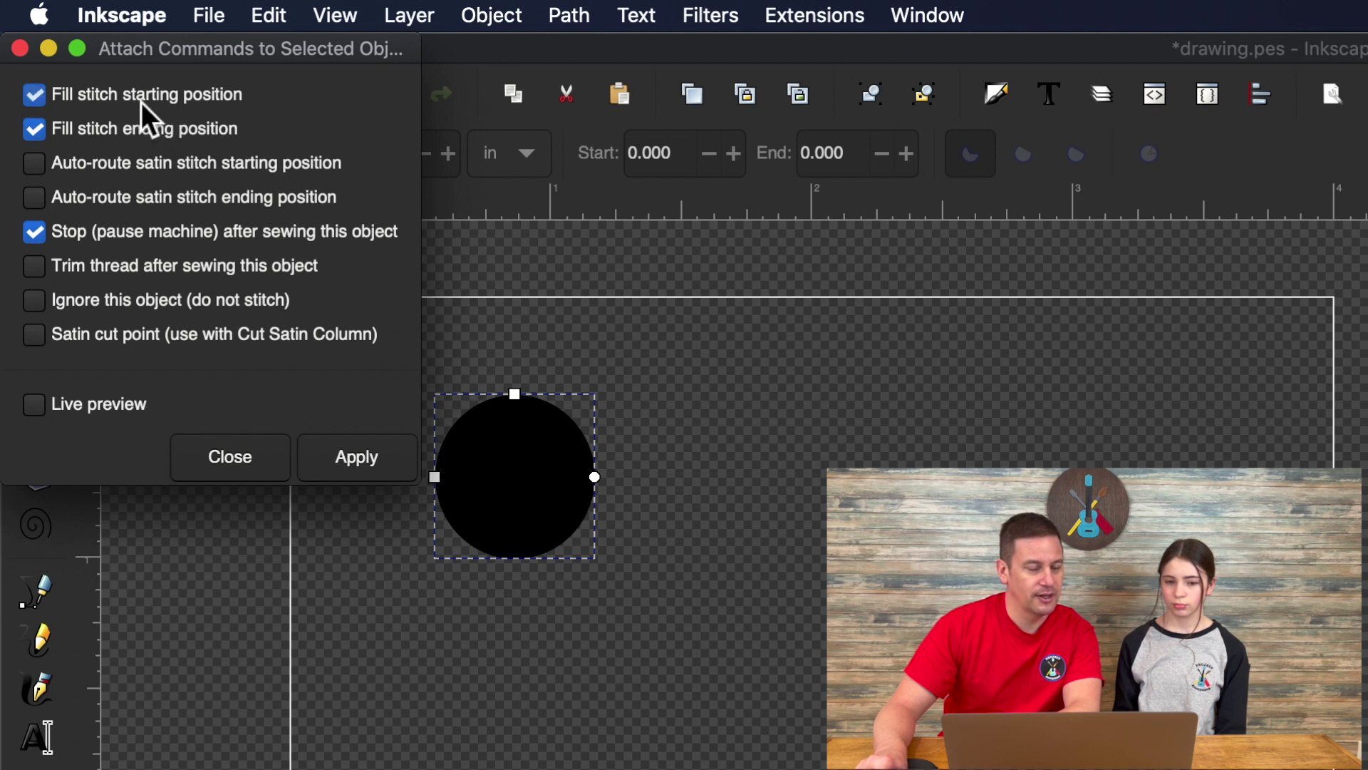
{"action": "left_click", "coordinate": [37, 233]}
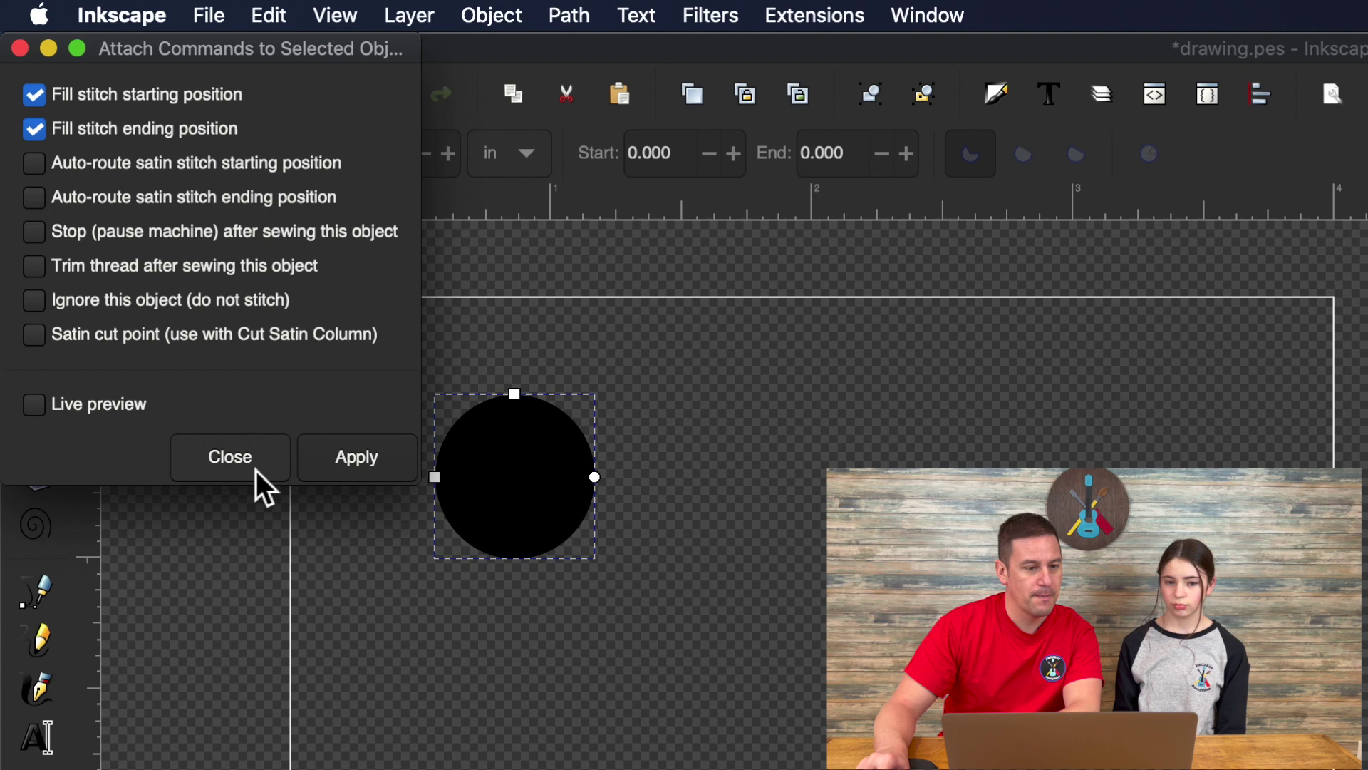
{"action": "left_click", "coordinate": [361, 464]}
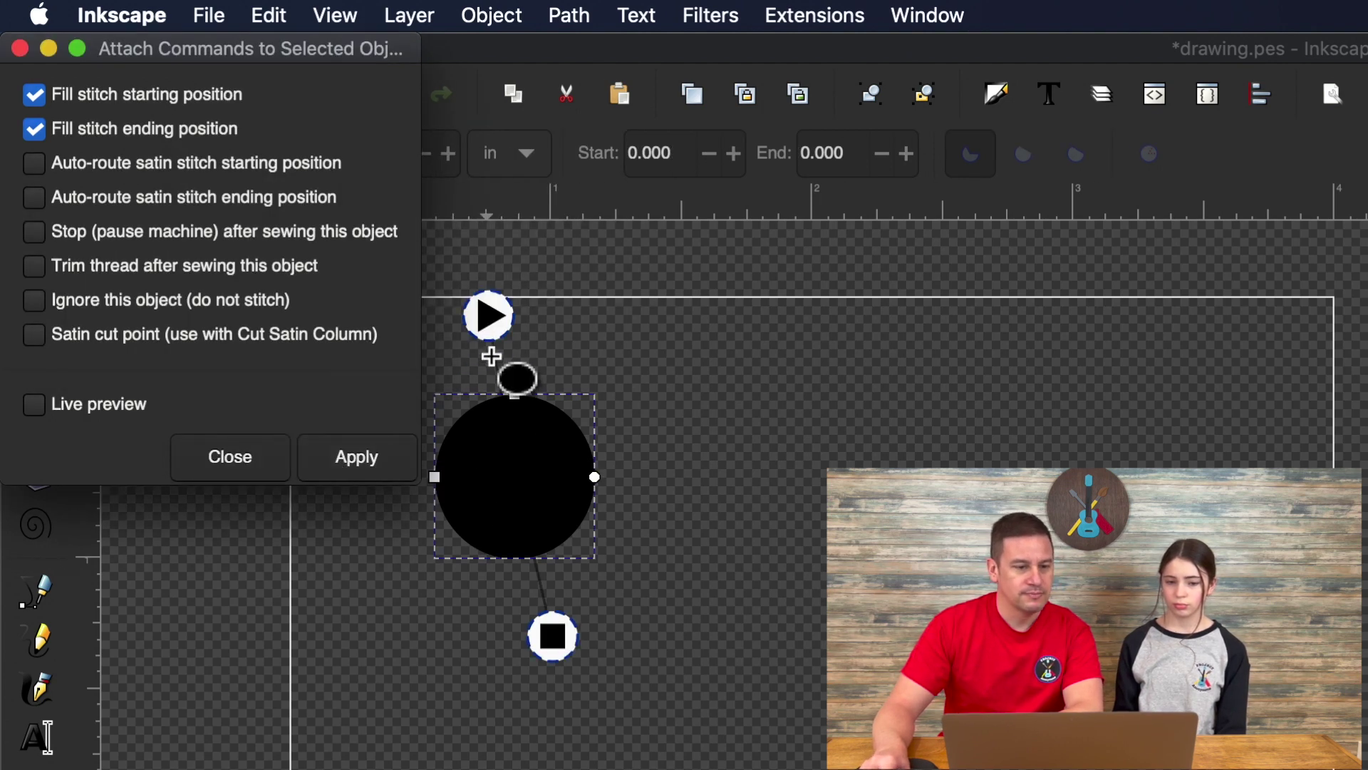
{"action": "left_click", "coordinate": [240, 475]}
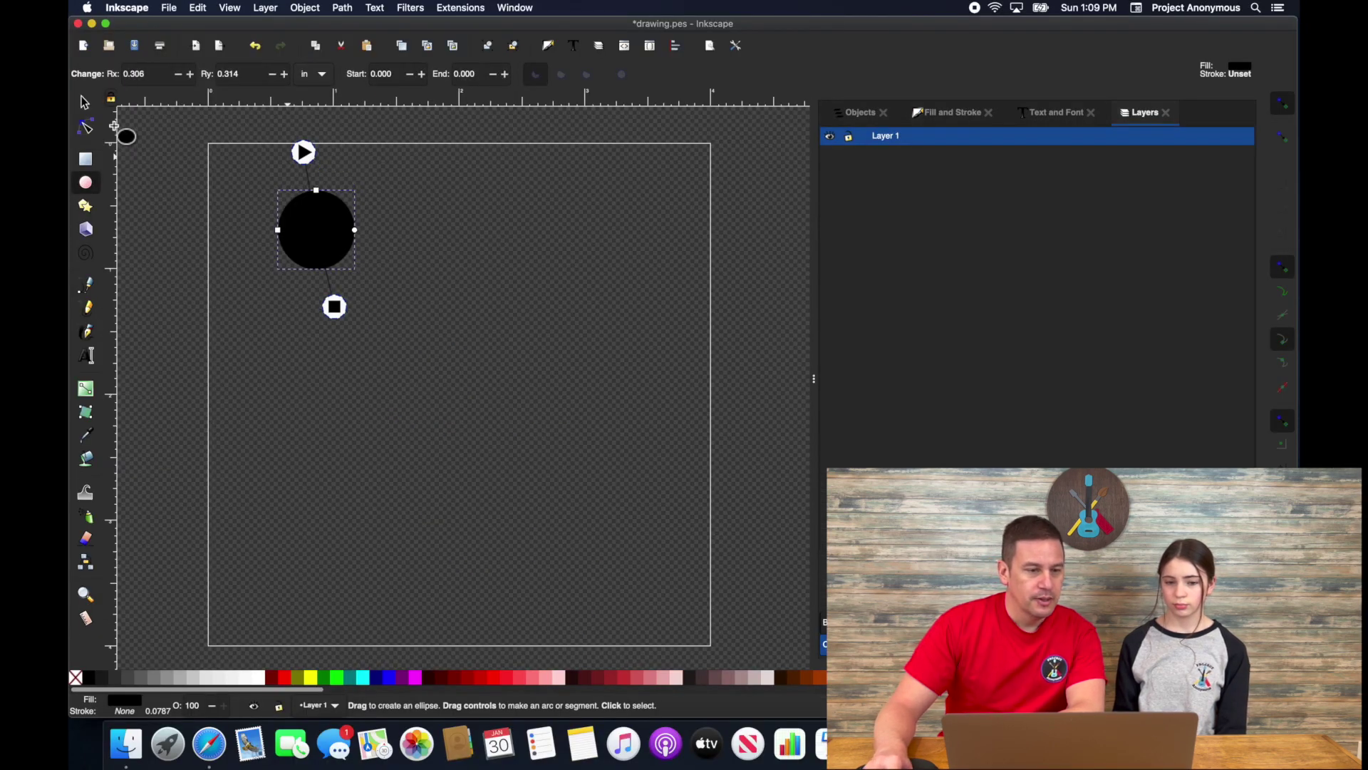
Place the start marker right of the circle, the end marker below, and select all three.
{"action": "left_click", "coordinate": [84, 104]}
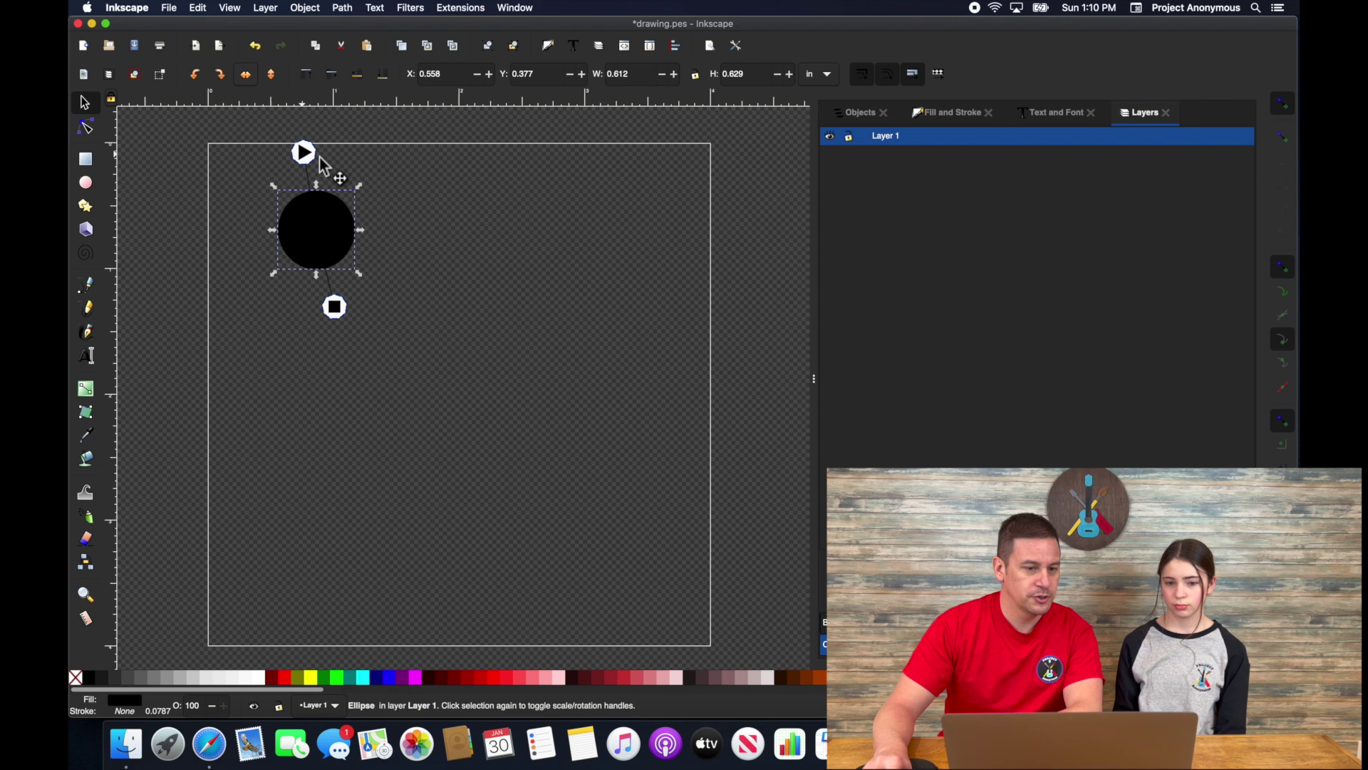
{"action": "mouse_move", "coordinate": [319, 157]}
{"action": "left_mouse_down"}
{"action": "mouse_move", "coordinate": [386, 188]}
{"action": "mouse_move", "coordinate": [399, 218]}
{"action": "left_mouse_up"}
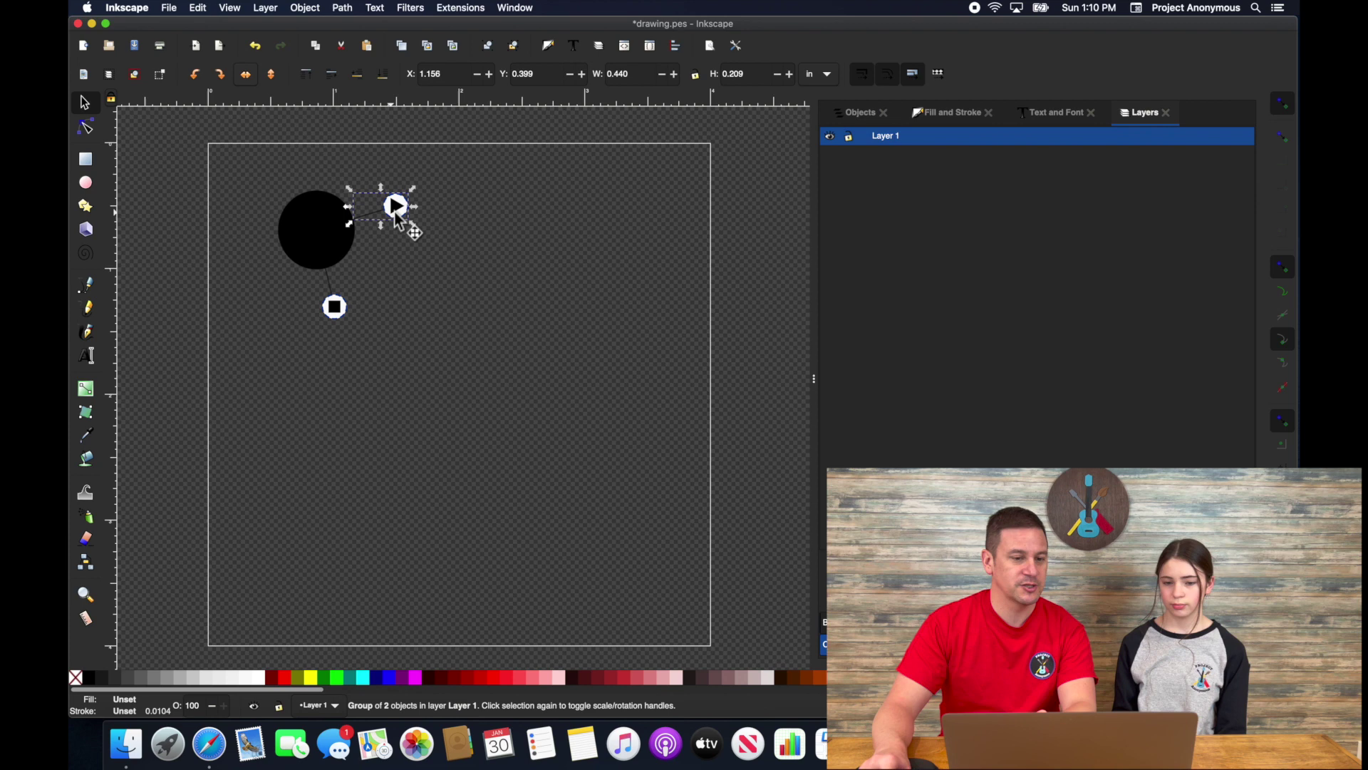
{"action": "left_click", "coordinate": [335, 309]}
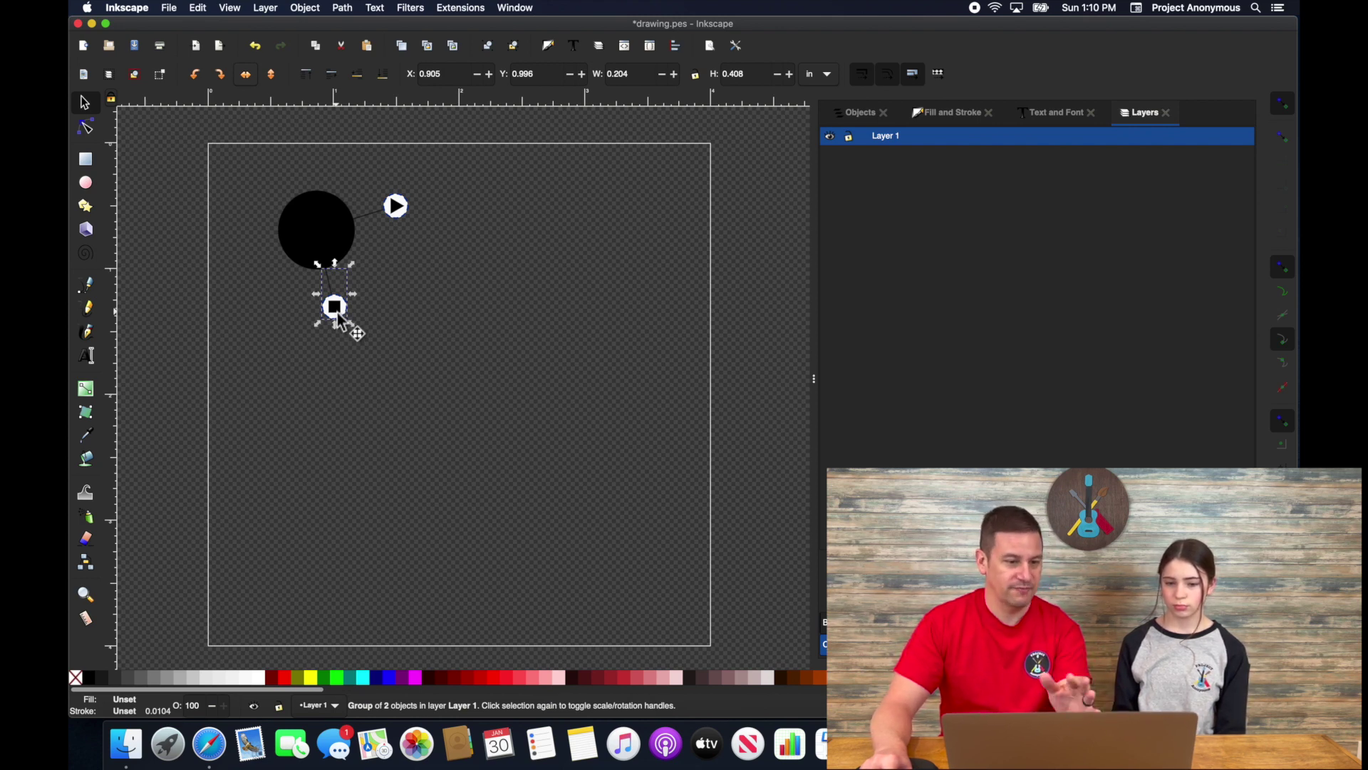
{"action": "left_click_drag", "start_coordinate": [337, 313], "coordinate": [329, 162]}
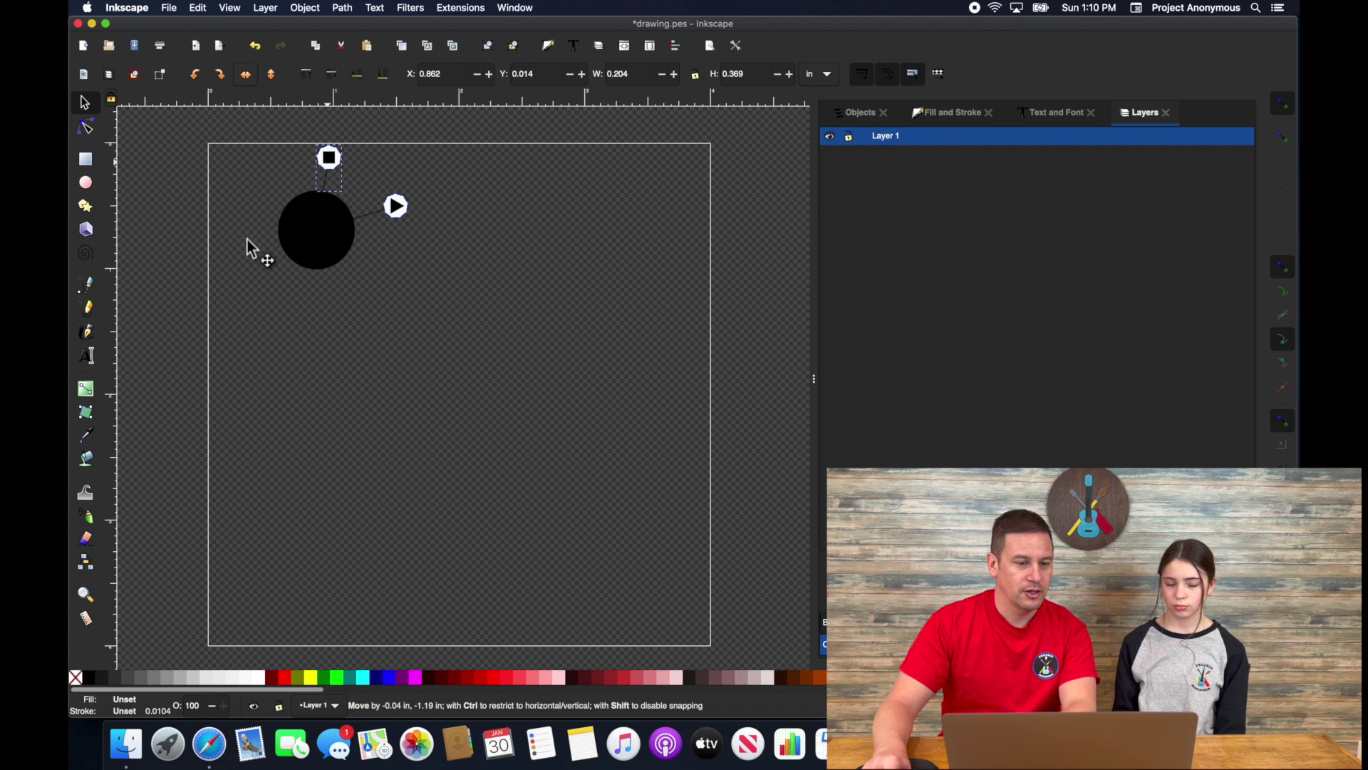
{"action": "left_click_drag", "start_coordinate": [247, 238], "coordinate": [317, 293]}
{"action": "left_click", "coordinate": [318, 291]}
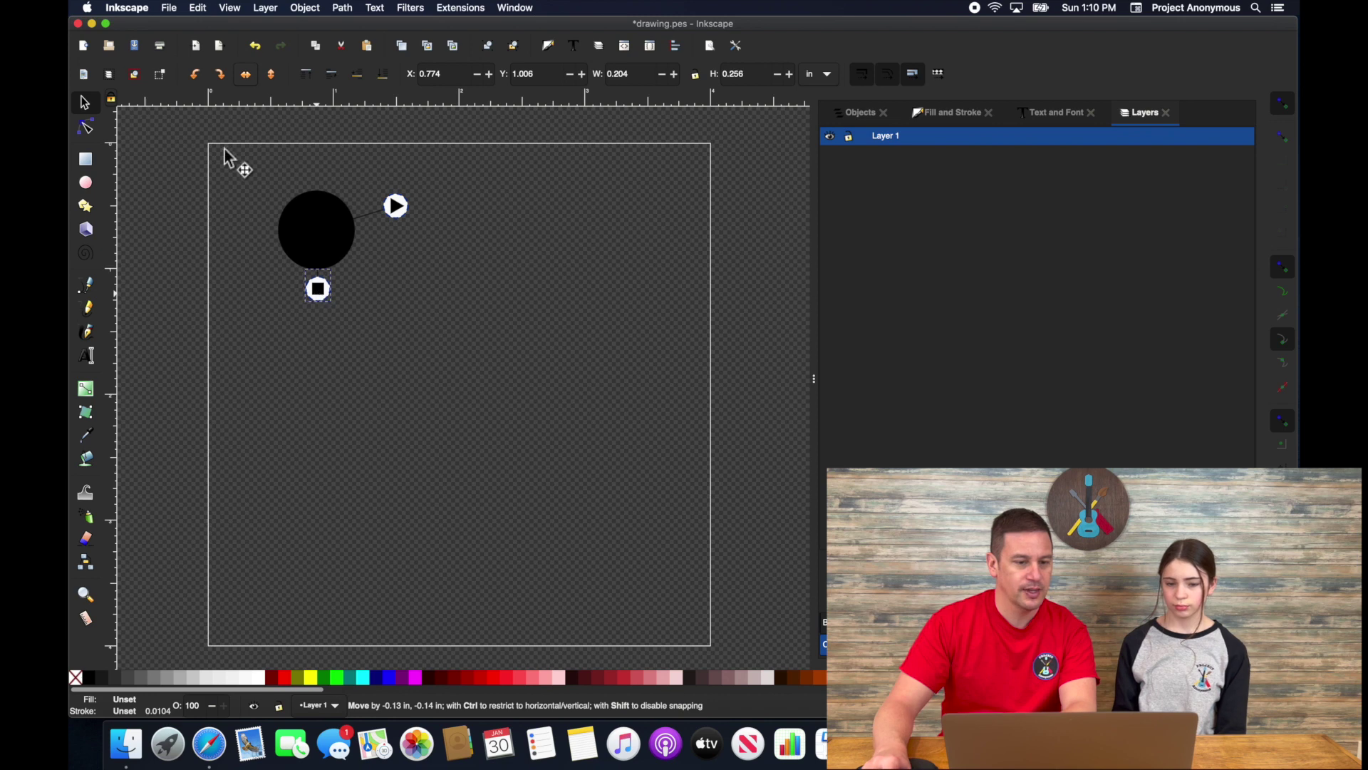
{"action": "left_click_drag", "start_coordinate": [233, 159], "coordinate": [464, 349]}
{"action": "left_click", "coordinate": [461, 7]}
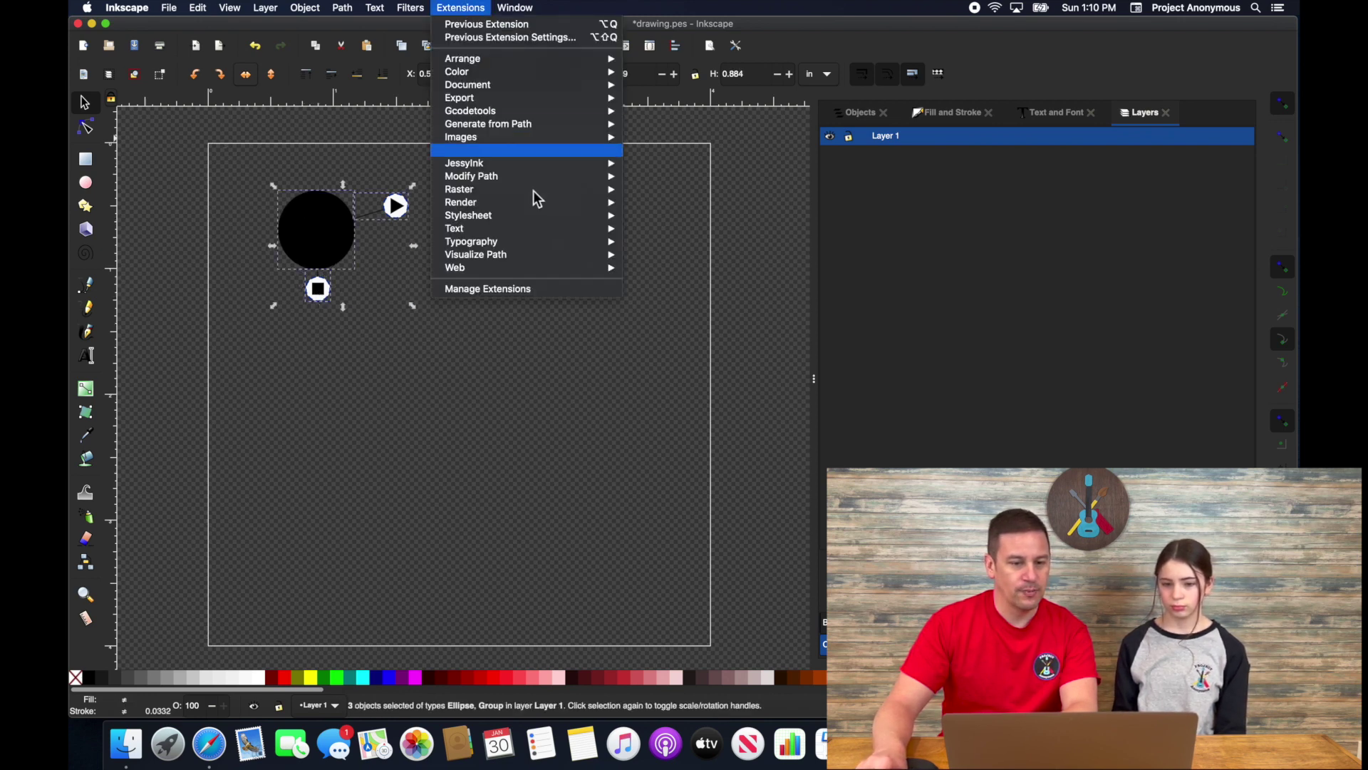
{"action": "mouse_move", "coordinate": [584, 153]}
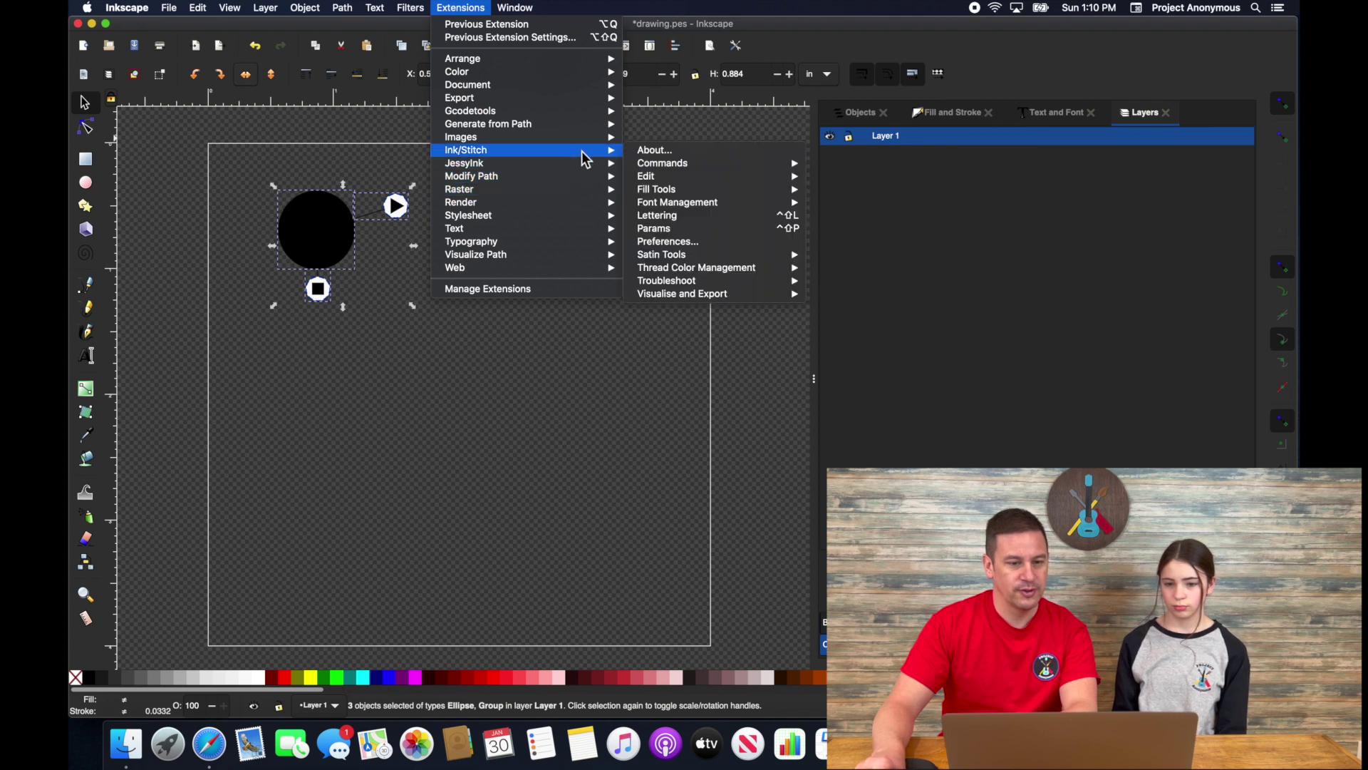
{"action": "mouse_move", "coordinate": [754, 295]}
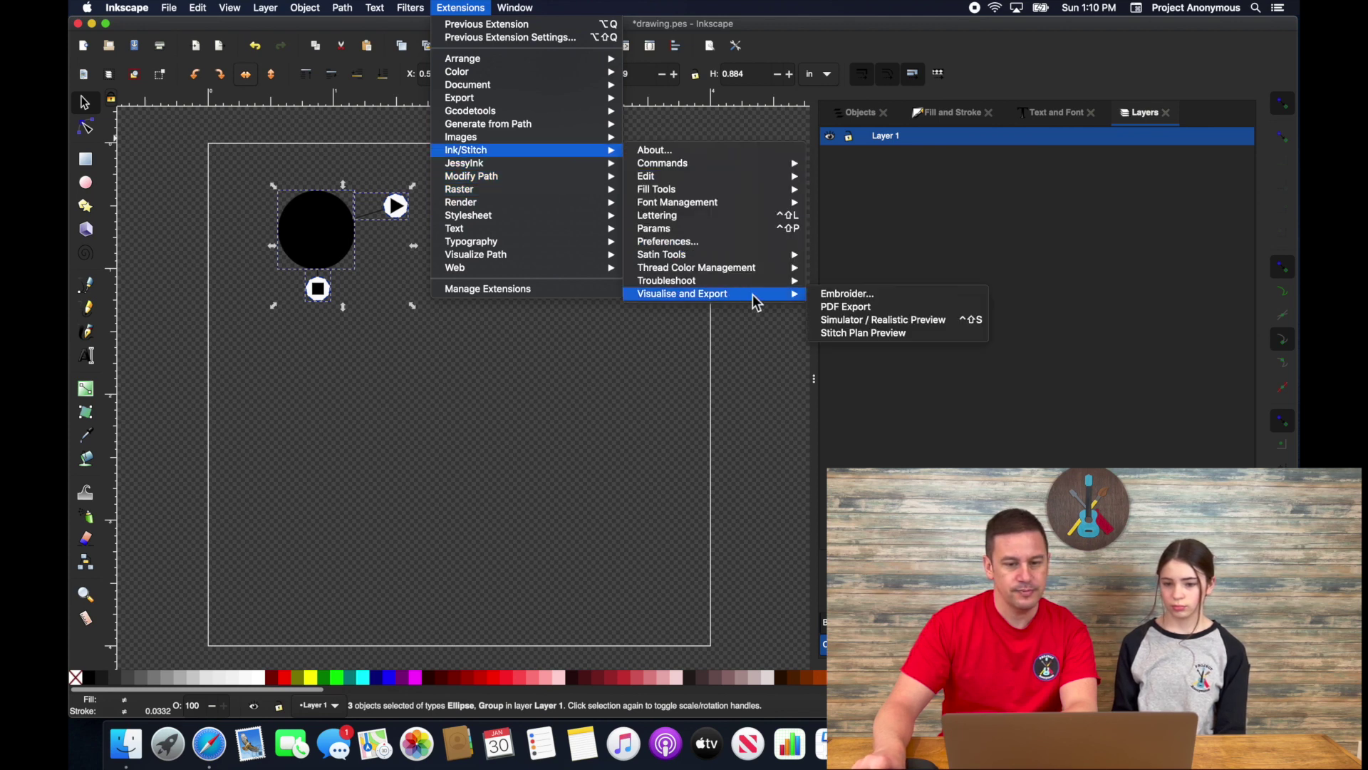
{"action": "left_click", "coordinate": [862, 320]}
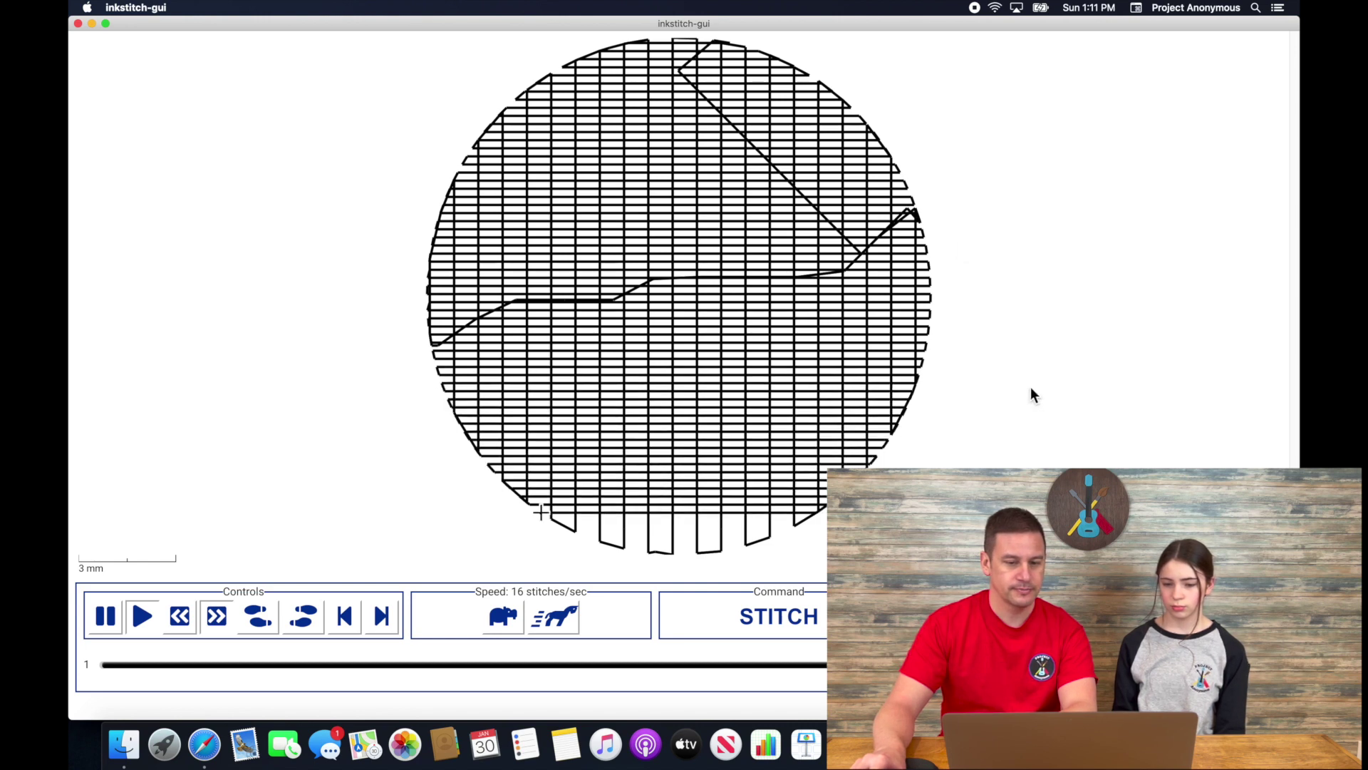
{"action": "left_click", "coordinate": [77, 23]}
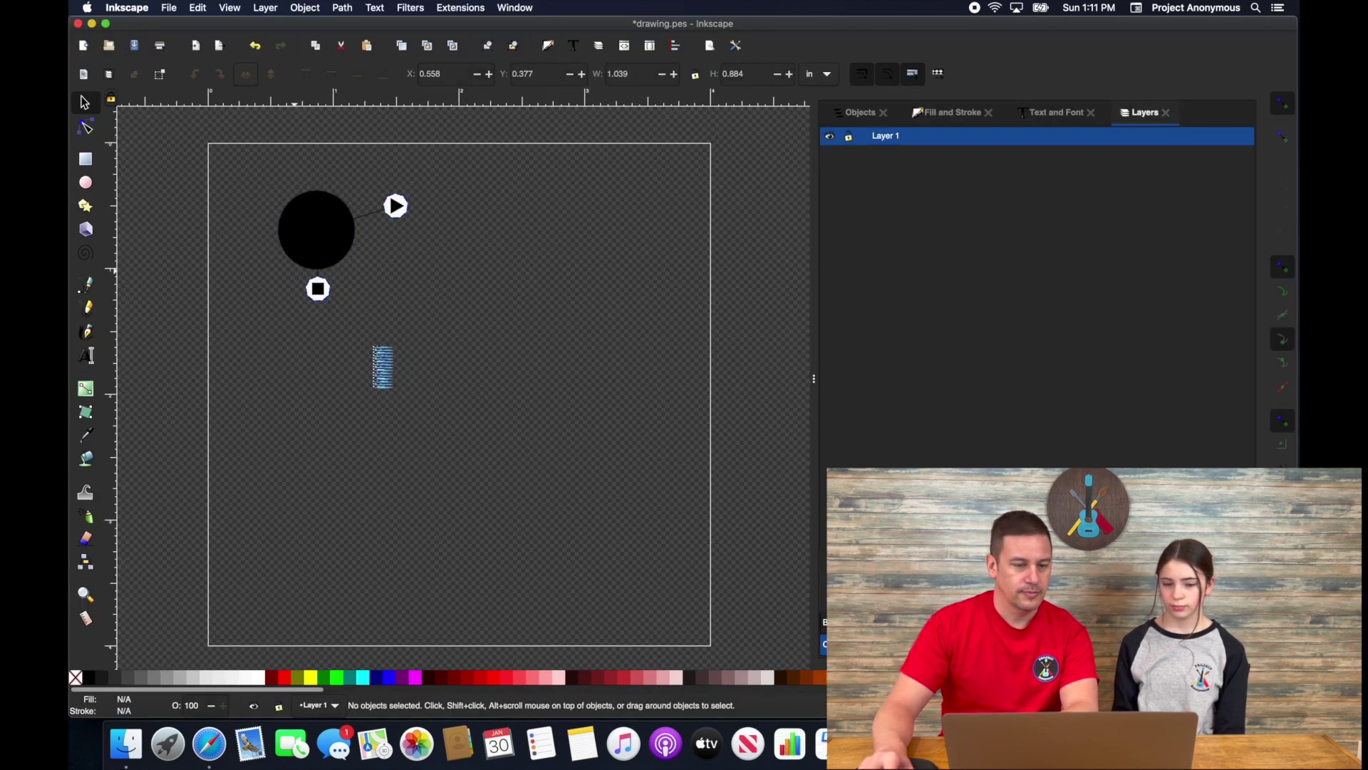
Move the fill end marker so it sits just above the circle.
{"action": "key", "text": "super+a"}
{"action": "left_click", "coordinate": [324, 305]}
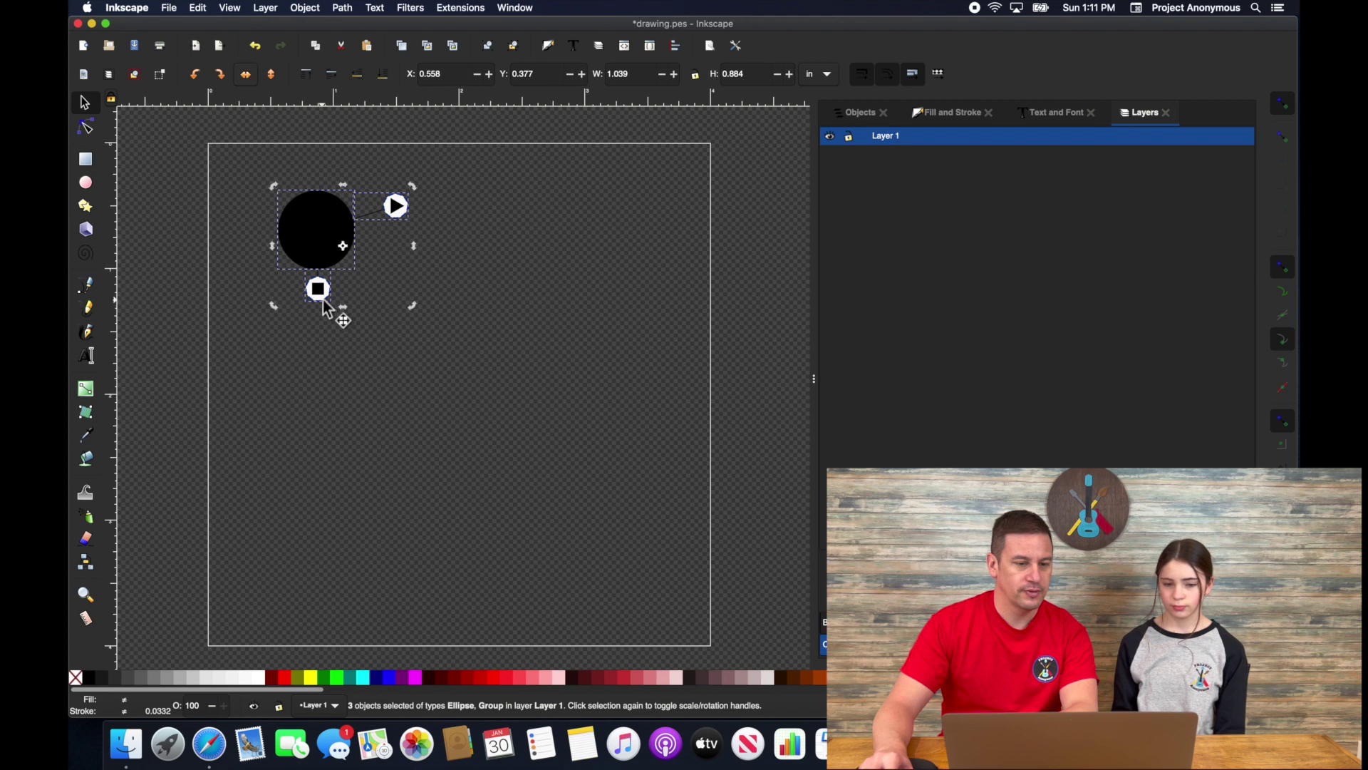
{"action": "left_click", "coordinate": [314, 297]}
{"action": "mouse_move", "coordinate": [318, 293]}
{"action": "left_mouse_down"}
{"action": "mouse_move", "coordinate": [250, 135]}
{"action": "mouse_move", "coordinate": [289, 144]}
{"action": "left_mouse_up"}
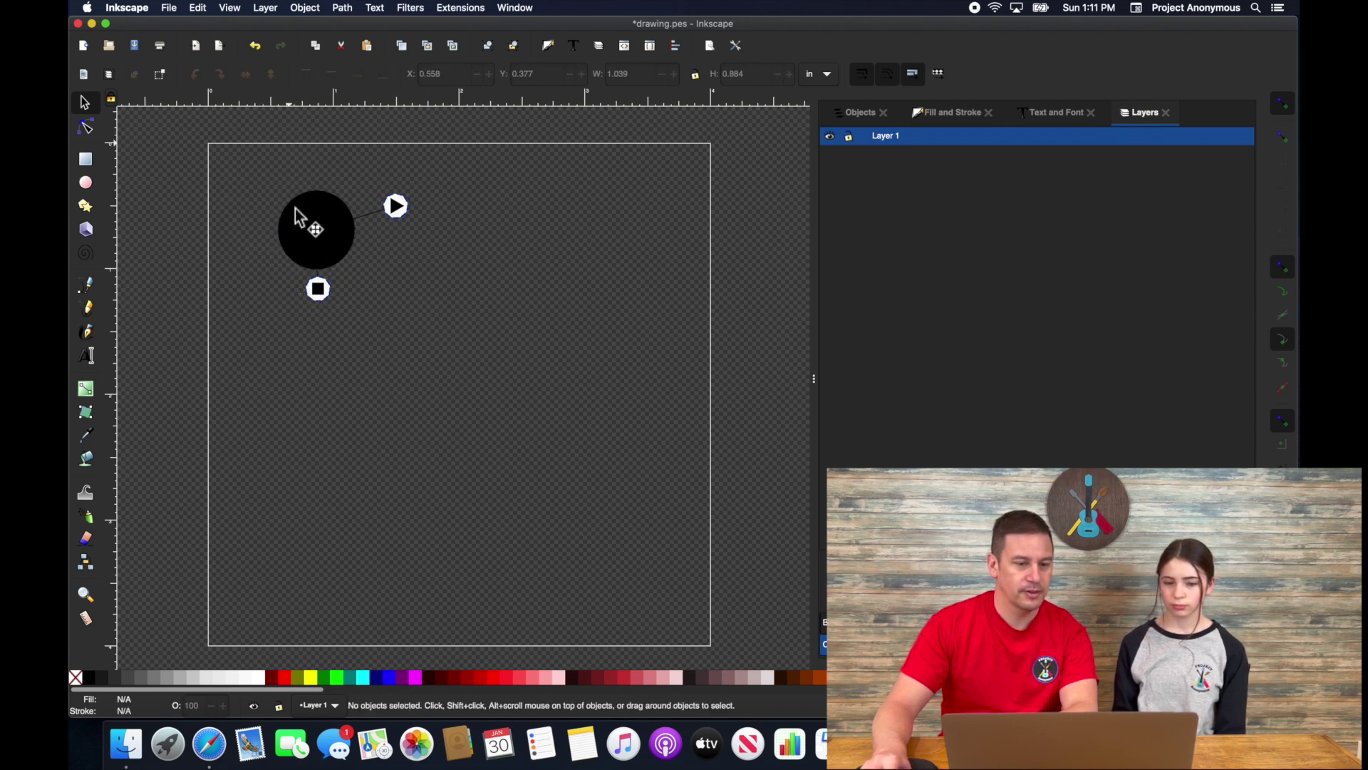
{"action": "left_click", "coordinate": [318, 294]}
{"action": "mouse_move", "coordinate": [318, 289]}
{"action": "left_mouse_down"}
{"action": "mouse_move", "coordinate": [292, 184]}
{"action": "mouse_move", "coordinate": [306, 161]}
{"action": "mouse_move", "coordinate": [267, 152]}
{"action": "left_mouse_up"}
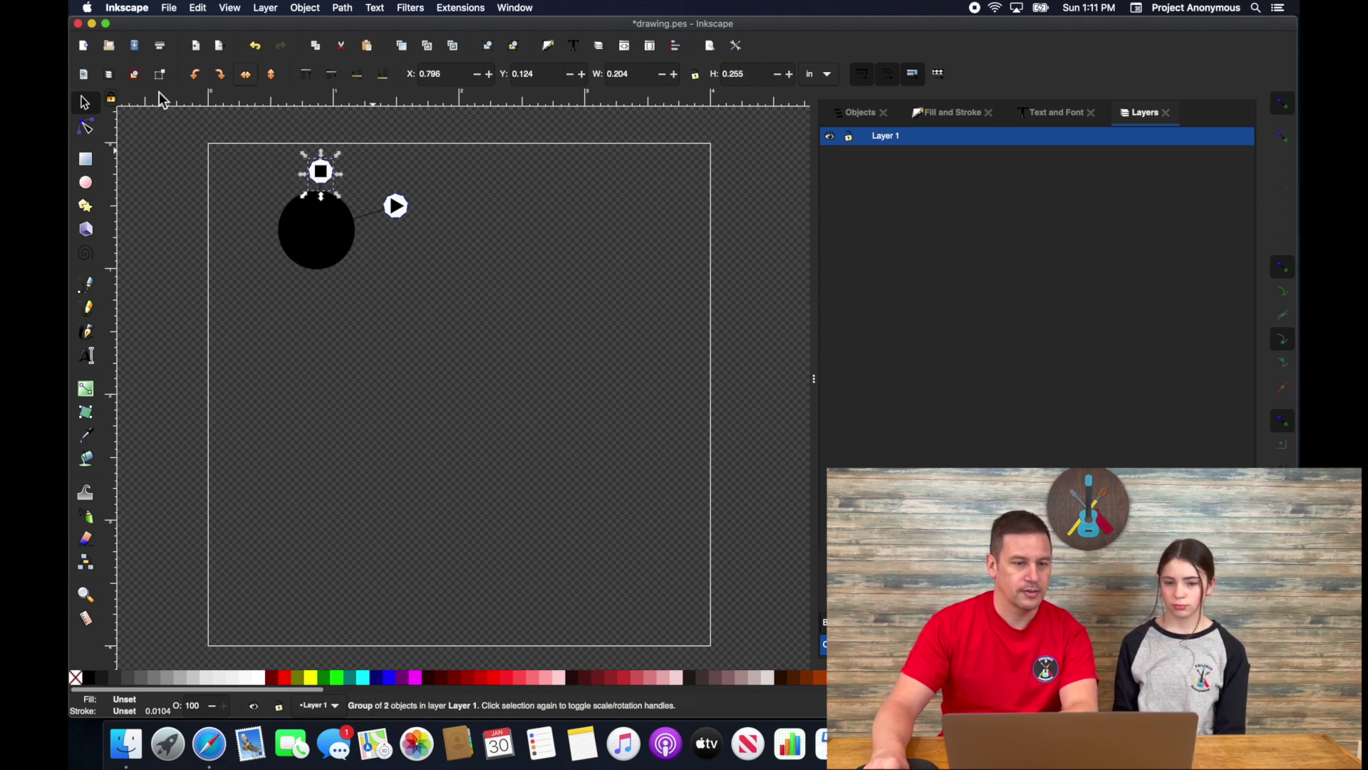
Preview the new stitch route in the Ink/Stitch Simulator at faster playback, then close it.
{"action": "key", "text": "super+a"}
{"action": "left_click", "coordinate": [461, 8]}
{"action": "mouse_move", "coordinate": [581, 150]}
{"action": "mouse_move", "coordinate": [784, 293]}
{"action": "left_click", "coordinate": [802, 314]}
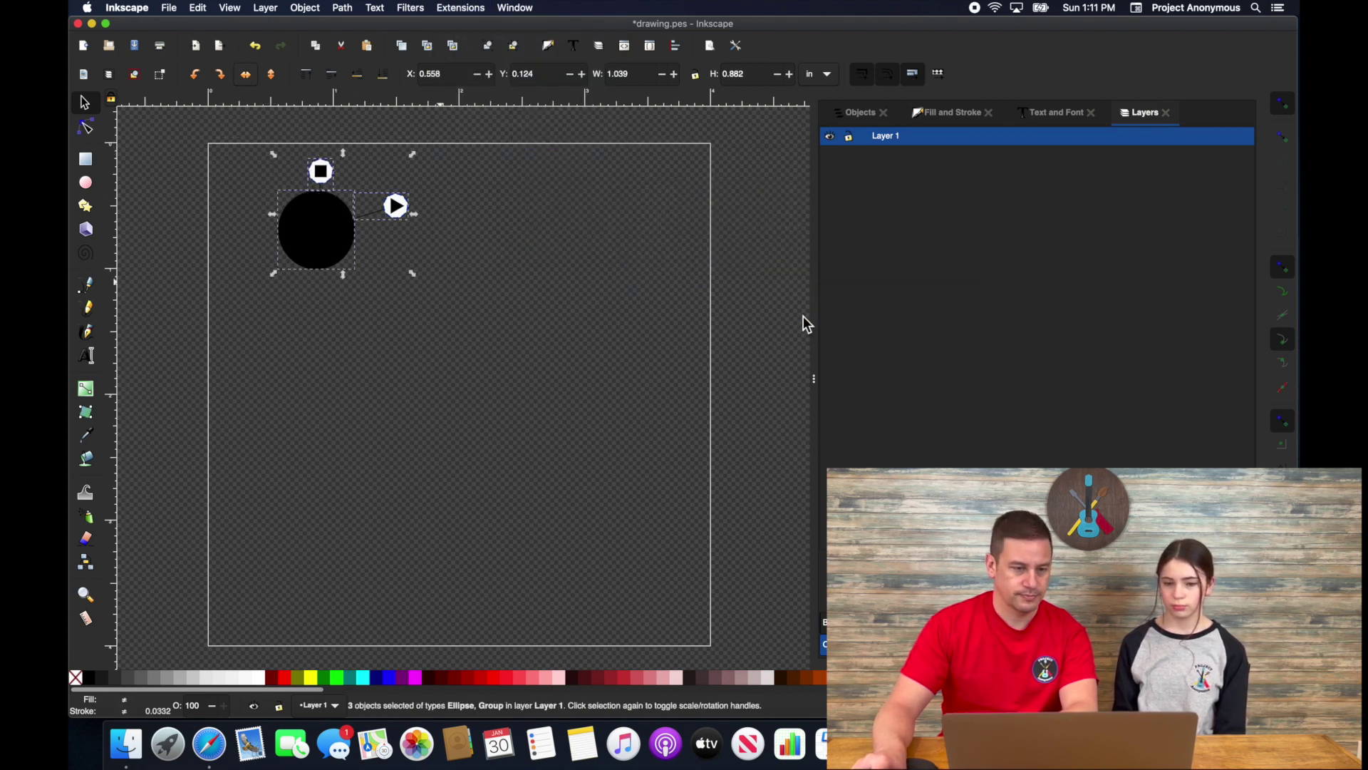
{"action": "left_click", "coordinate": [553, 616]}
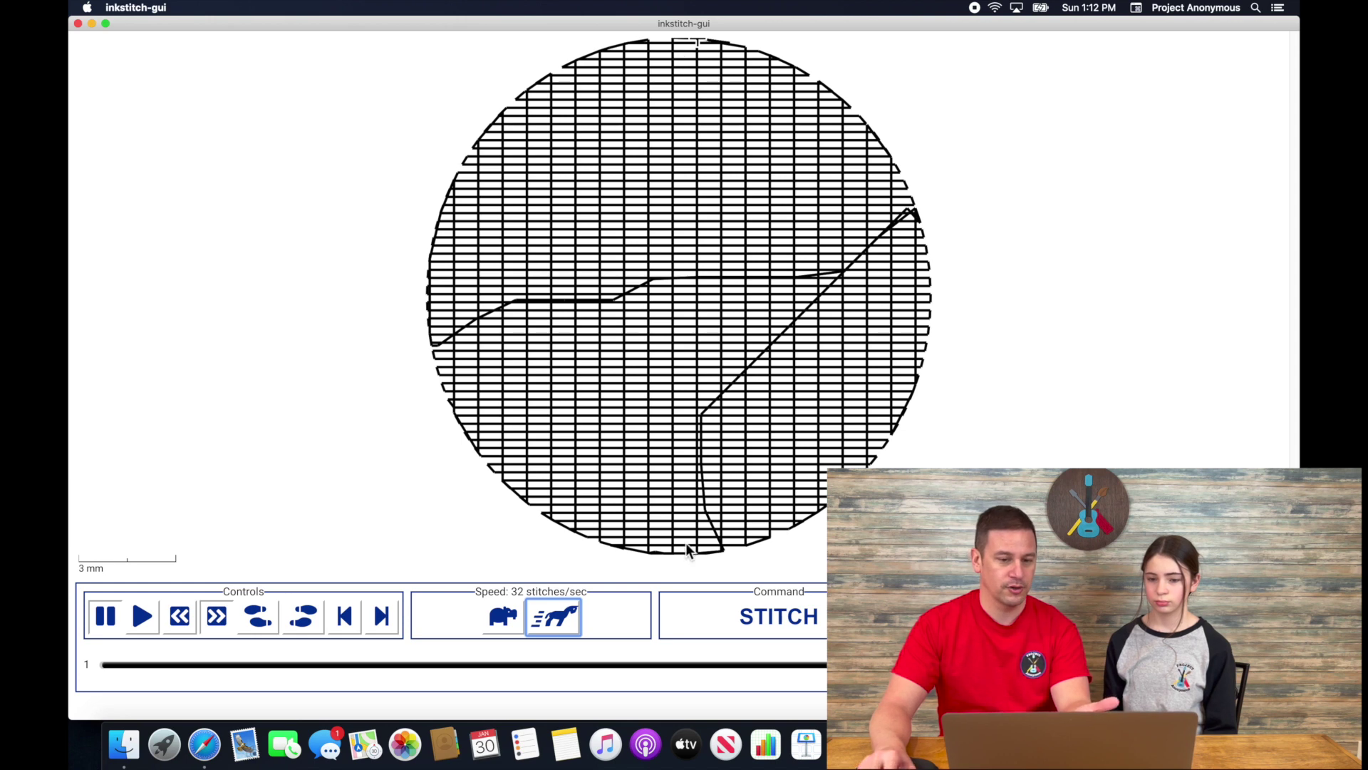
{"action": "left_click", "coordinate": [78, 24]}
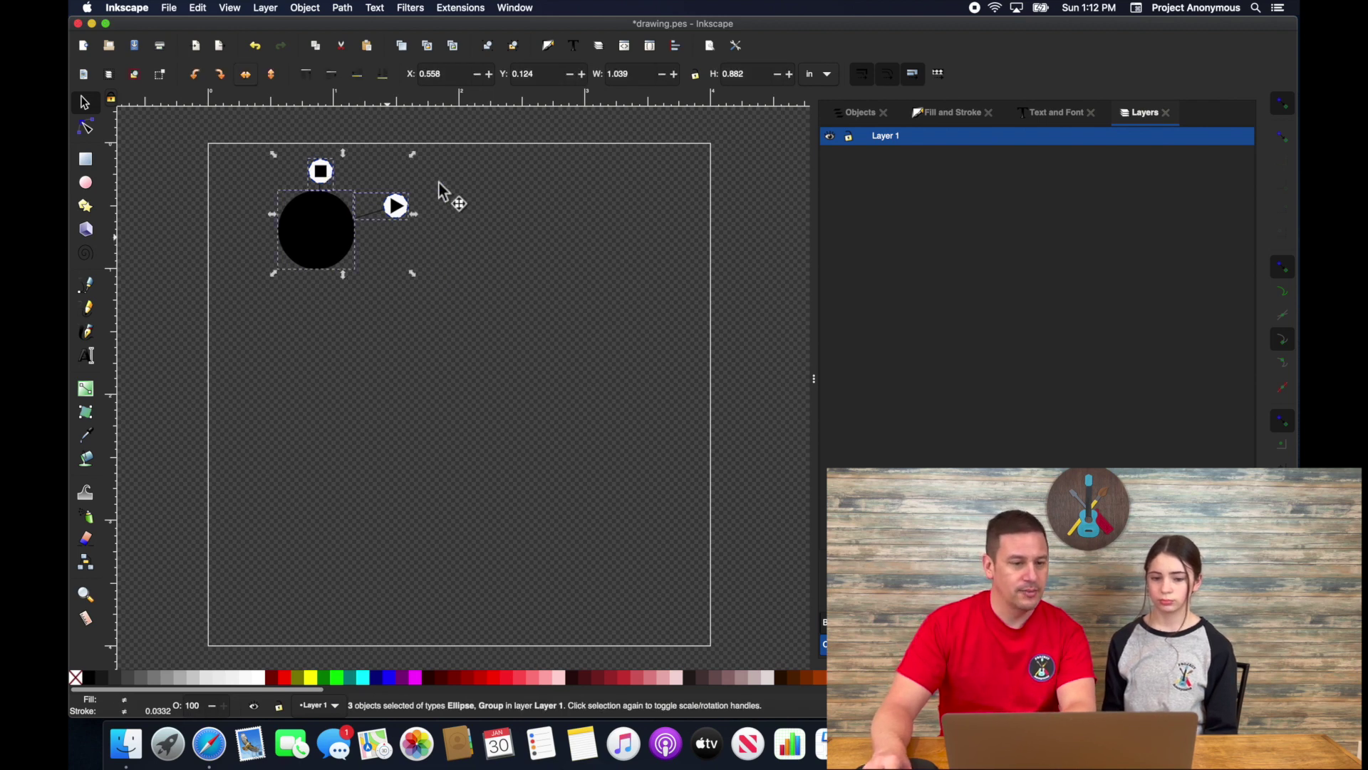
Move the end marker to the circle's left side and preview the route again in the Simulator.
{"action": "left_click", "coordinate": [335, 154]}
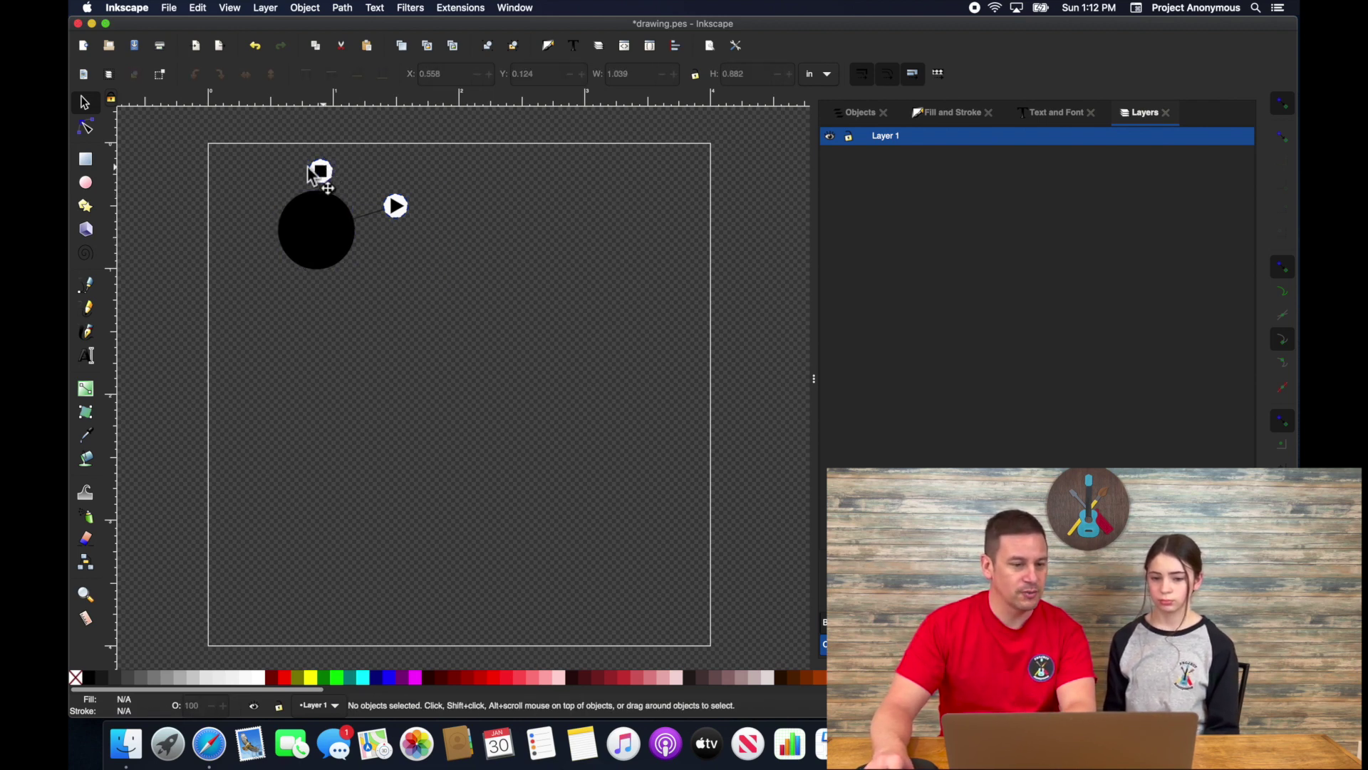
{"action": "left_click_drag", "start_coordinate": [275, 173], "coordinate": [497, 302]}
{"action": "left_click", "coordinate": [467, 8]}
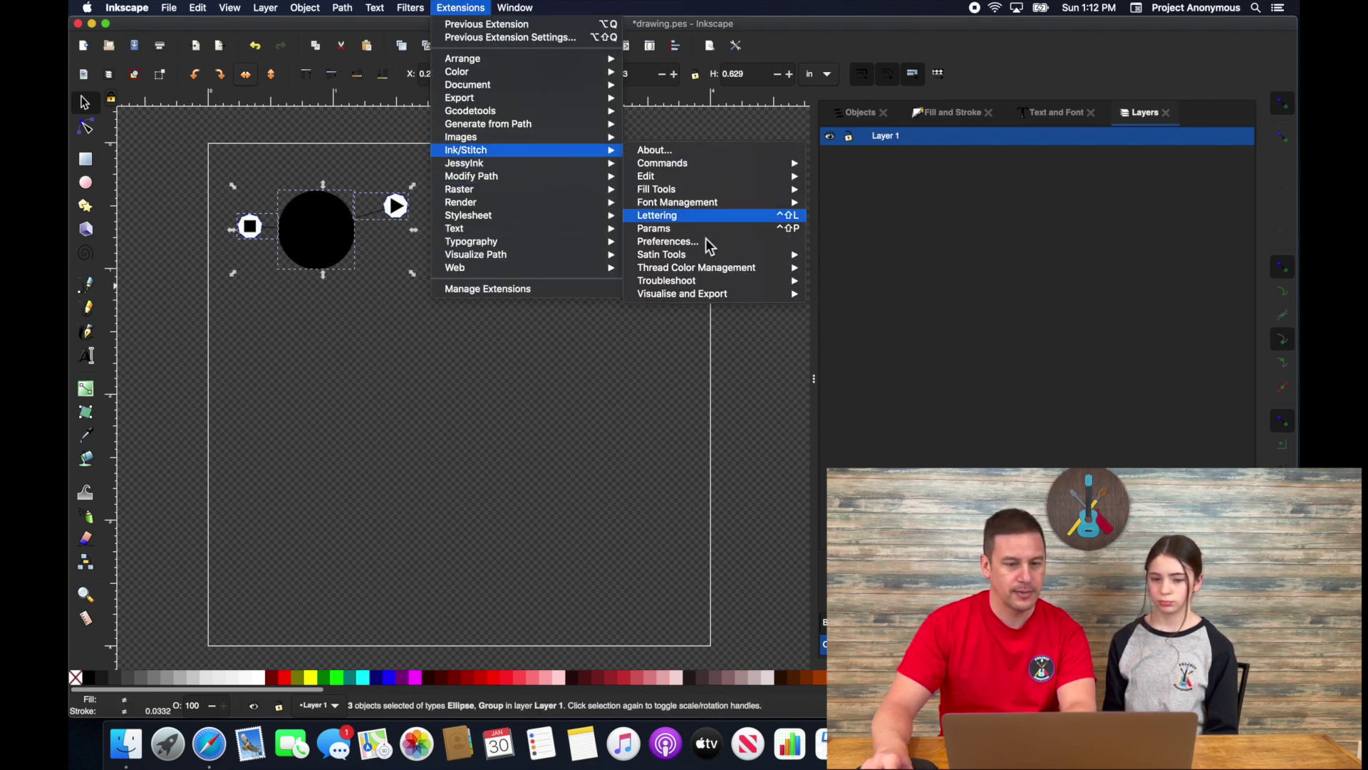
{"action": "left_click", "coordinate": [891, 303]}
{"action": "left_click", "coordinate": [562, 626]}
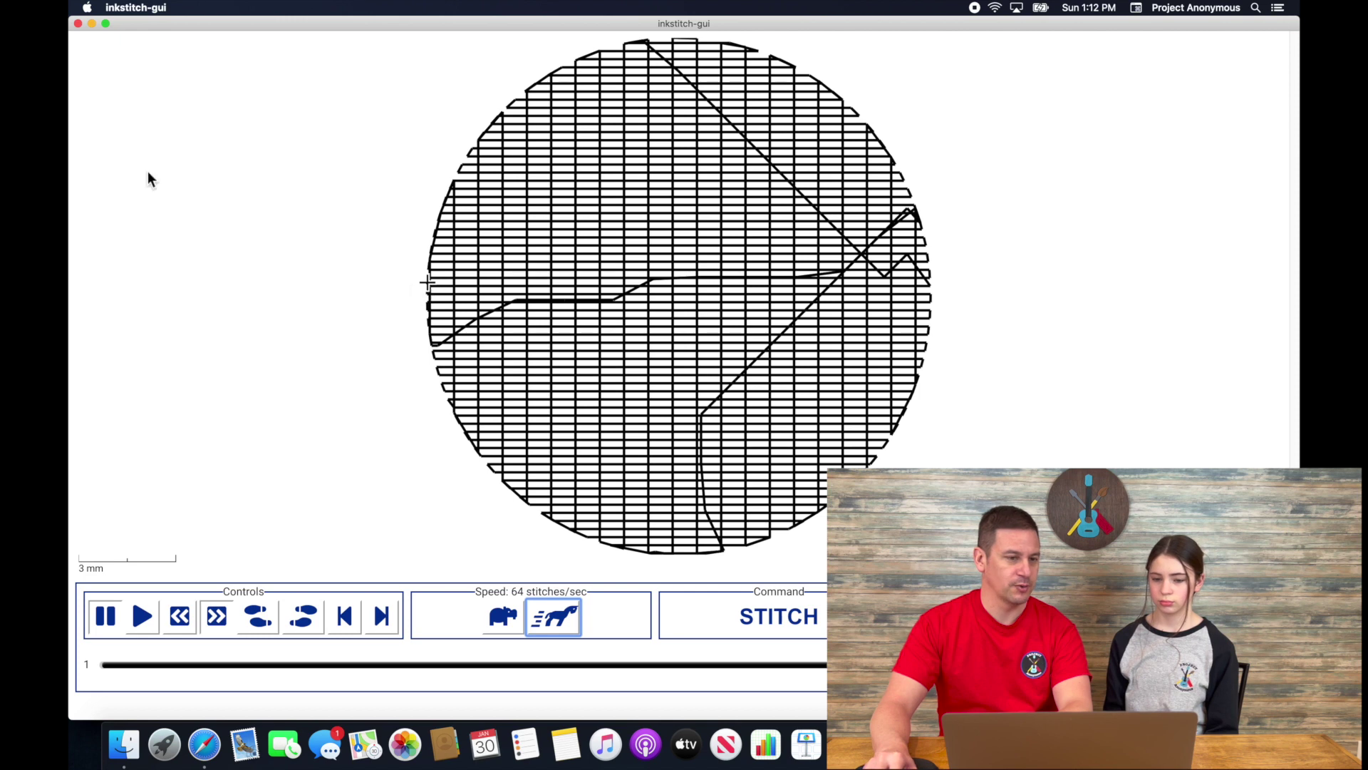
{"action": "left_click", "coordinate": [78, 23]}
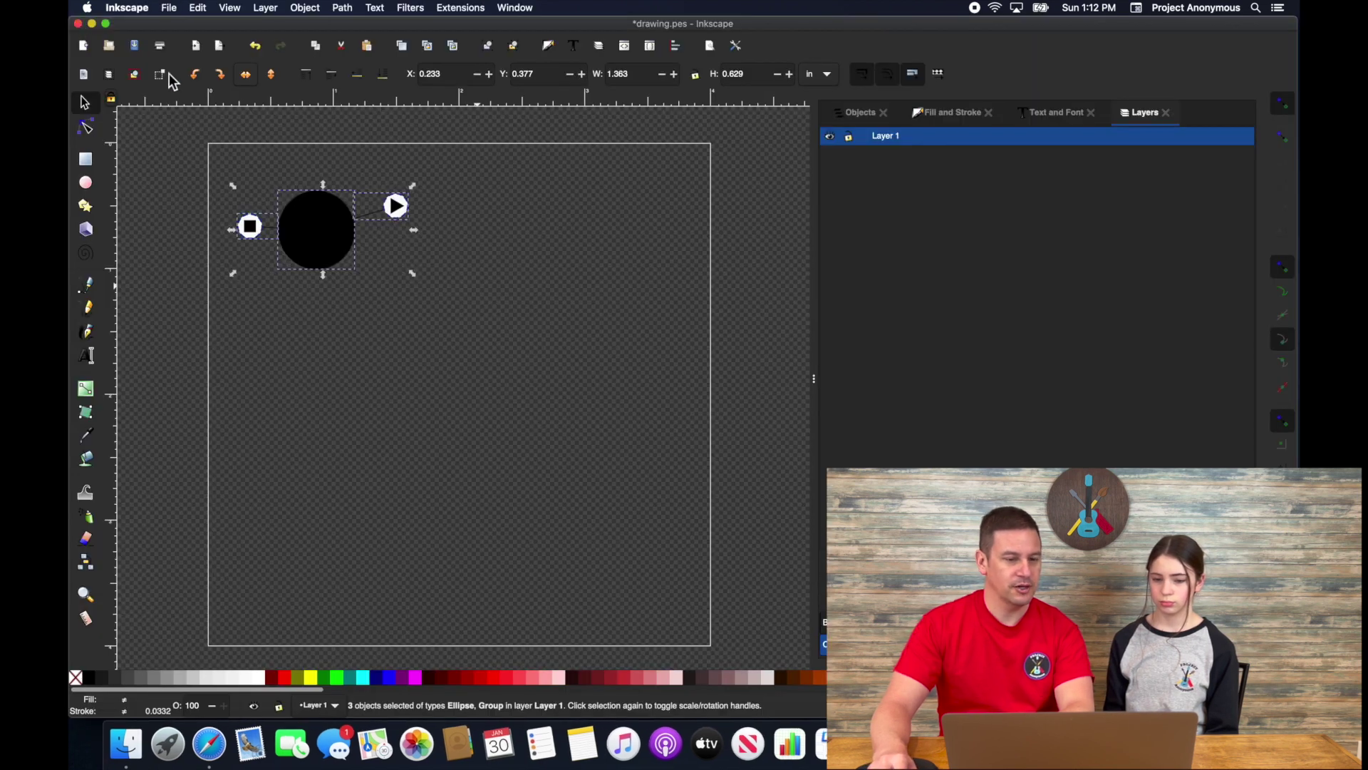
Delete the old circle together with its command markers.
{"action": "left_click", "coordinate": [178, 150]}
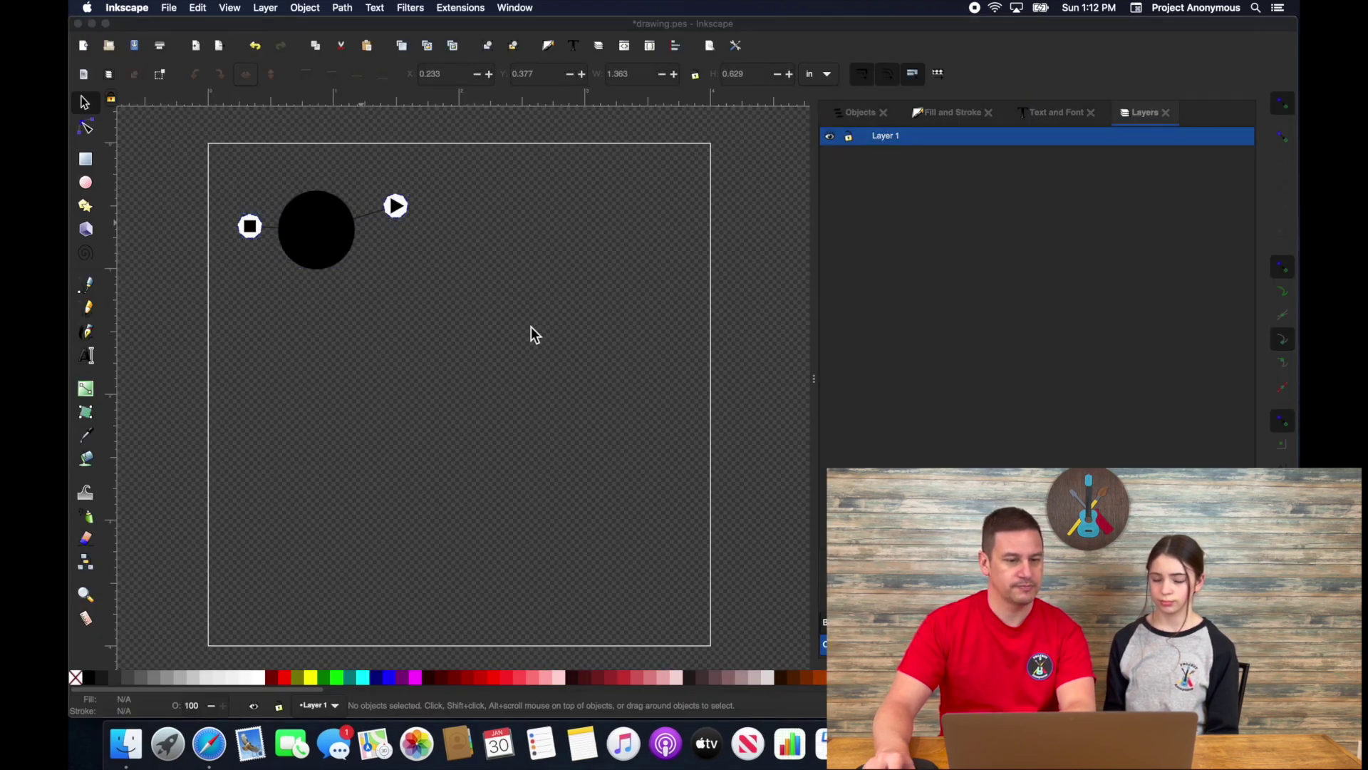
{"action": "key", "text": "ctrl+a"}
{"action": "key", "text": "Delete"}
{"action": "left_click", "coordinate": [85, 182]}
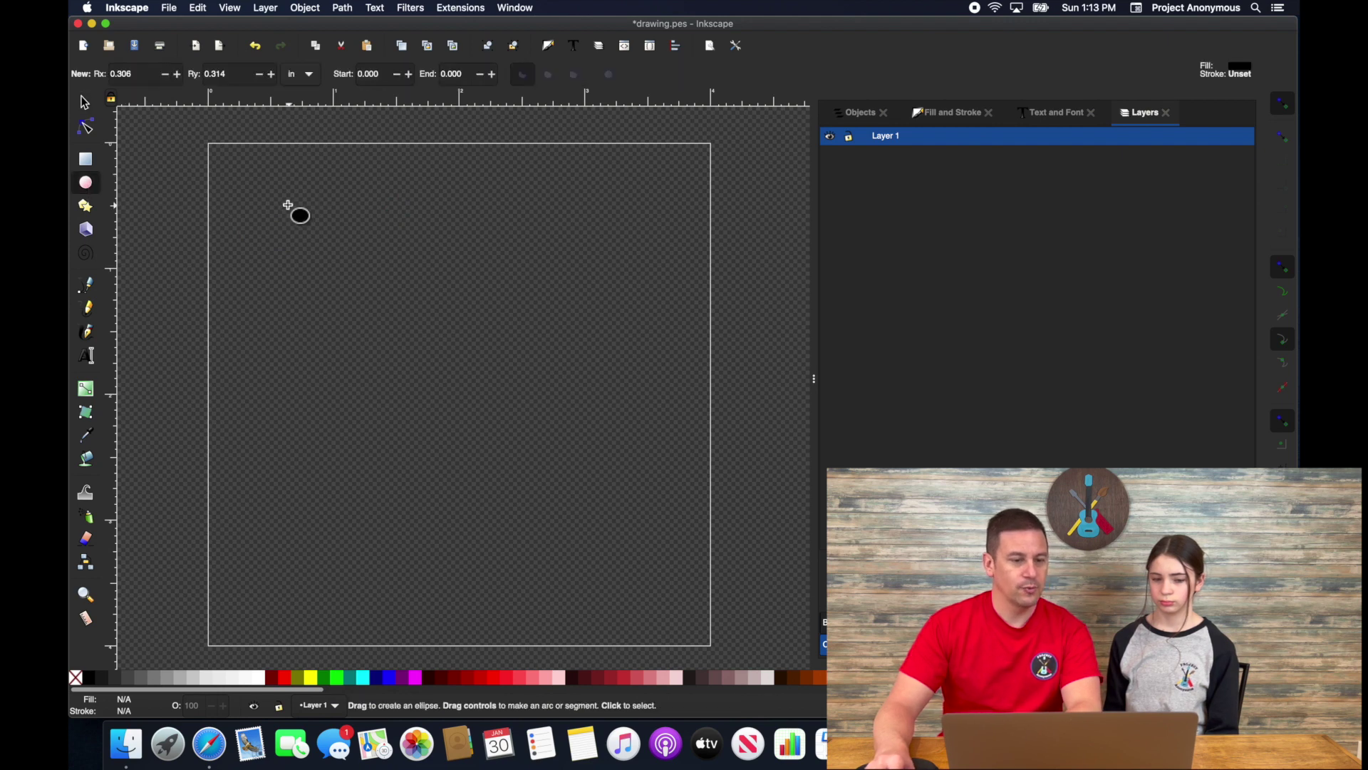
Draw two circles side by side near the top of the page and select the left one.
{"action": "left_click_drag", "start_coordinate": [284, 205], "coordinate": [371, 287]}
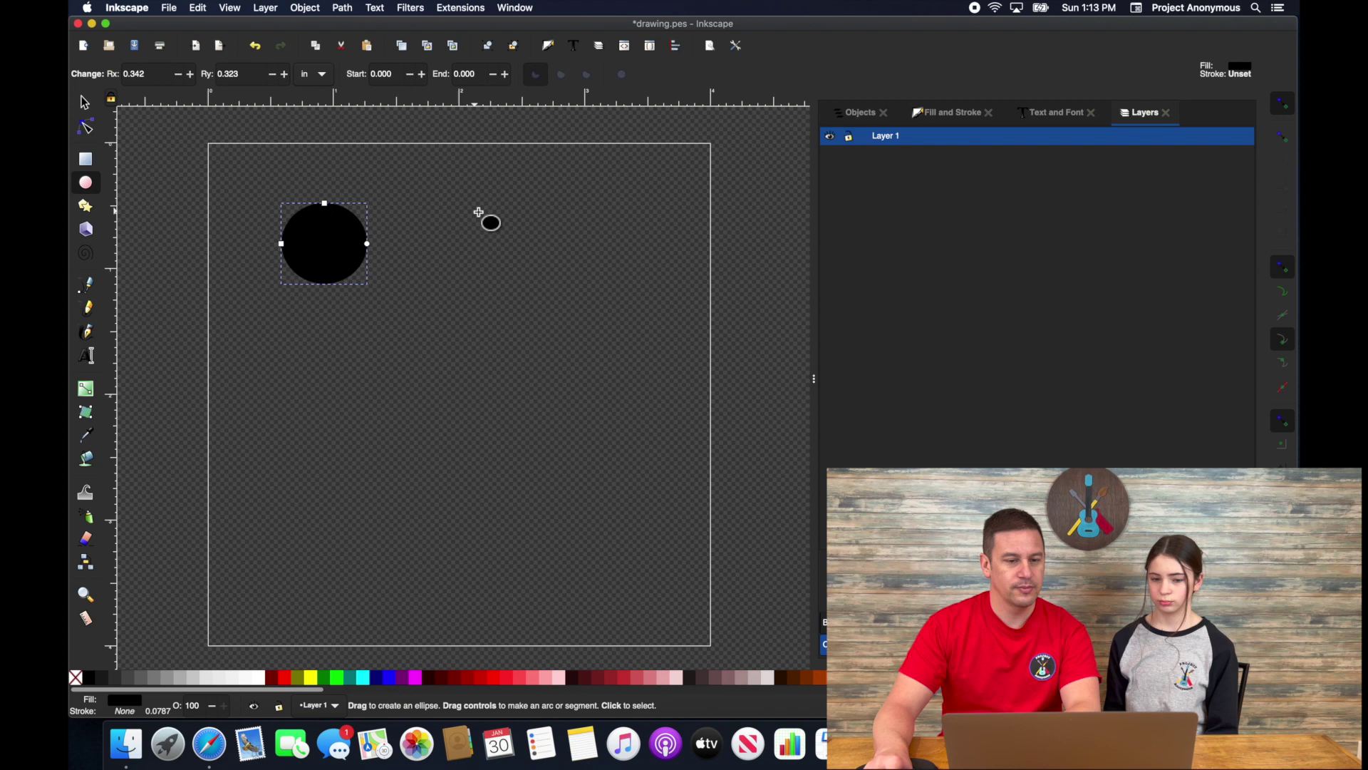
{"action": "left_click_drag", "start_coordinate": [478, 211], "coordinate": [562, 290]}
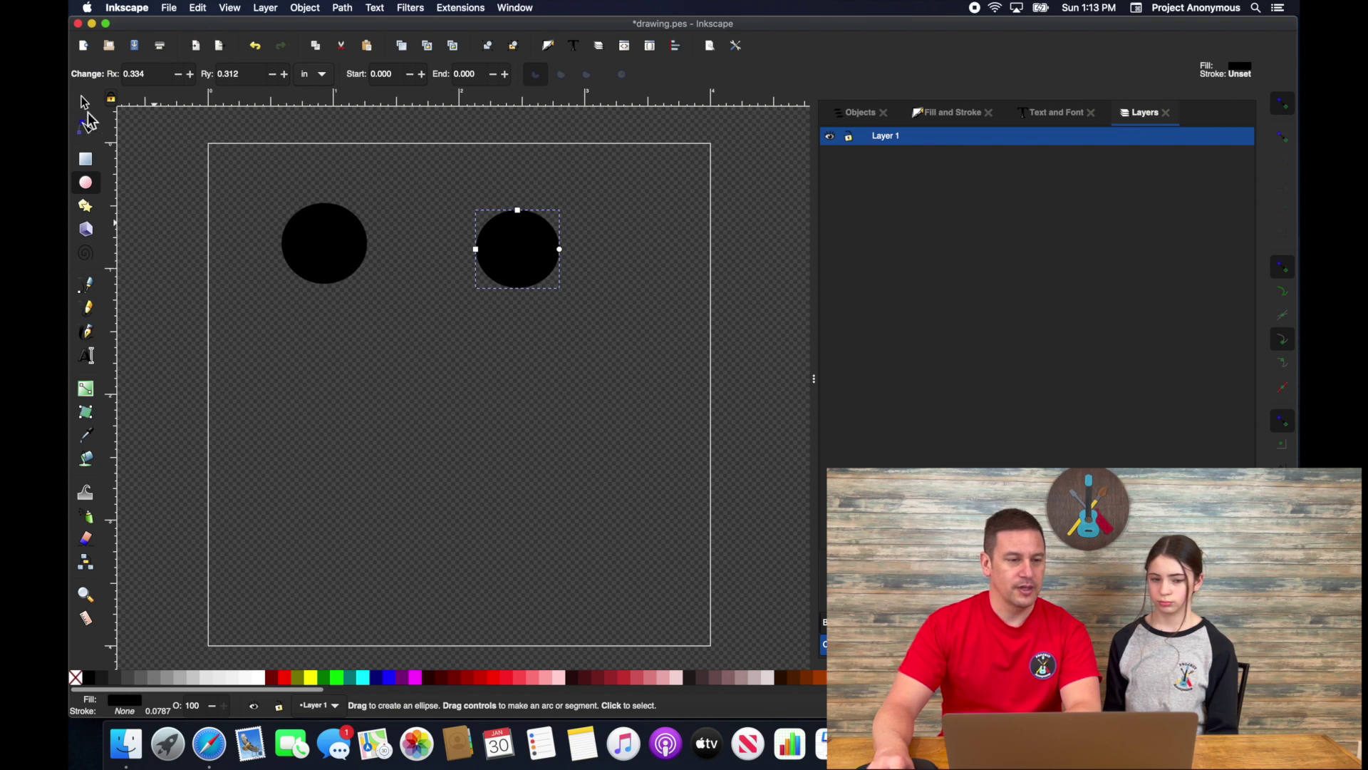
{"action": "key", "text": "Escape"}
{"action": "key", "text": "s"}
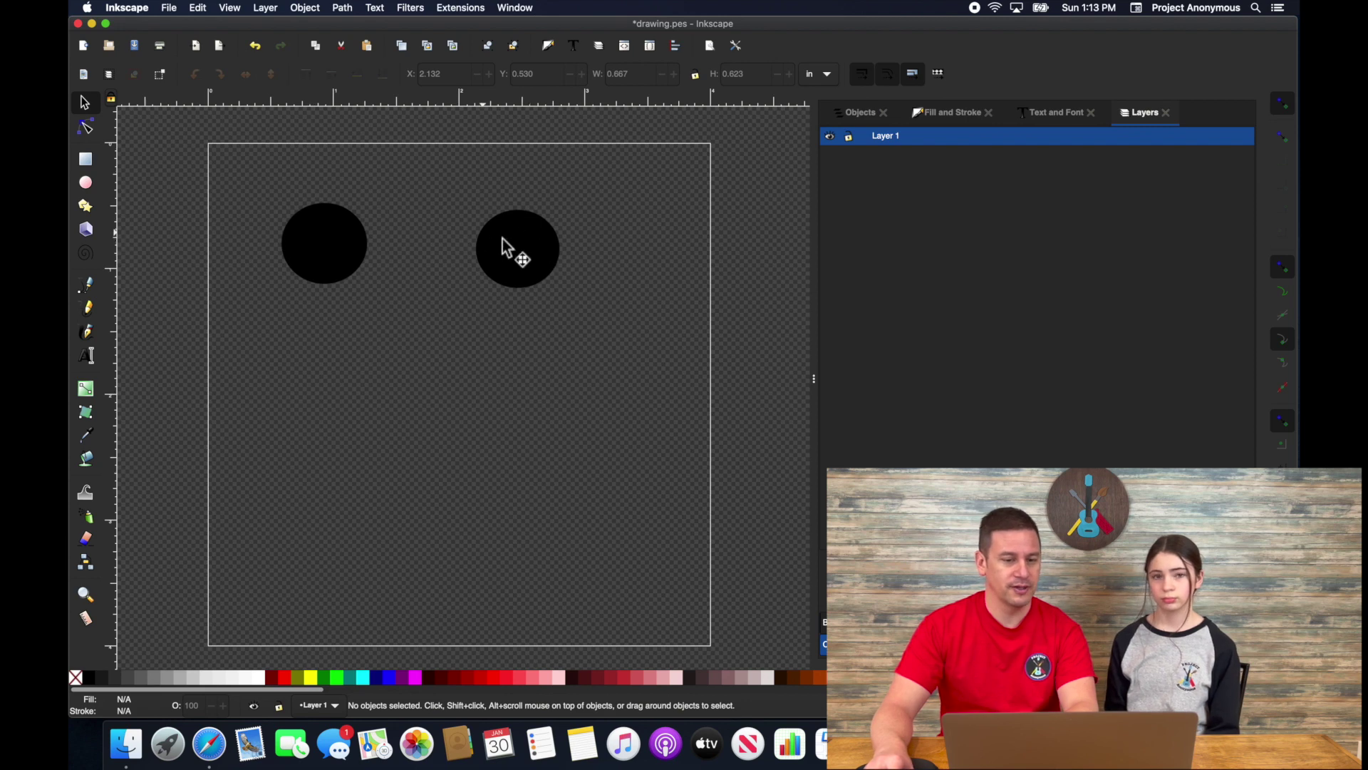
{"action": "left_click", "coordinate": [326, 238]}
Attach Stop and Trim thread commands to the left circle via Attach Commands to Selected Objects.
{"action": "left_click", "coordinate": [456, 8]}
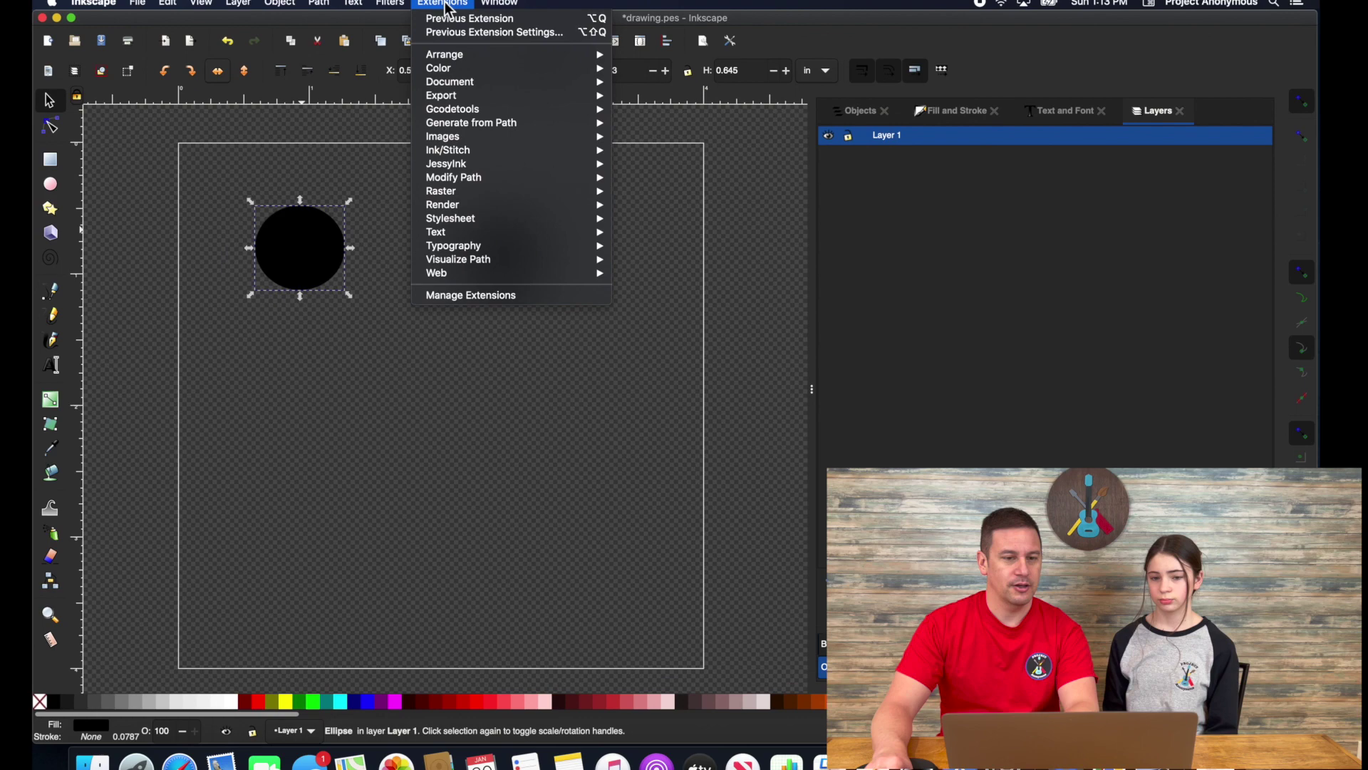
{"action": "mouse_move", "coordinate": [487, 152]}
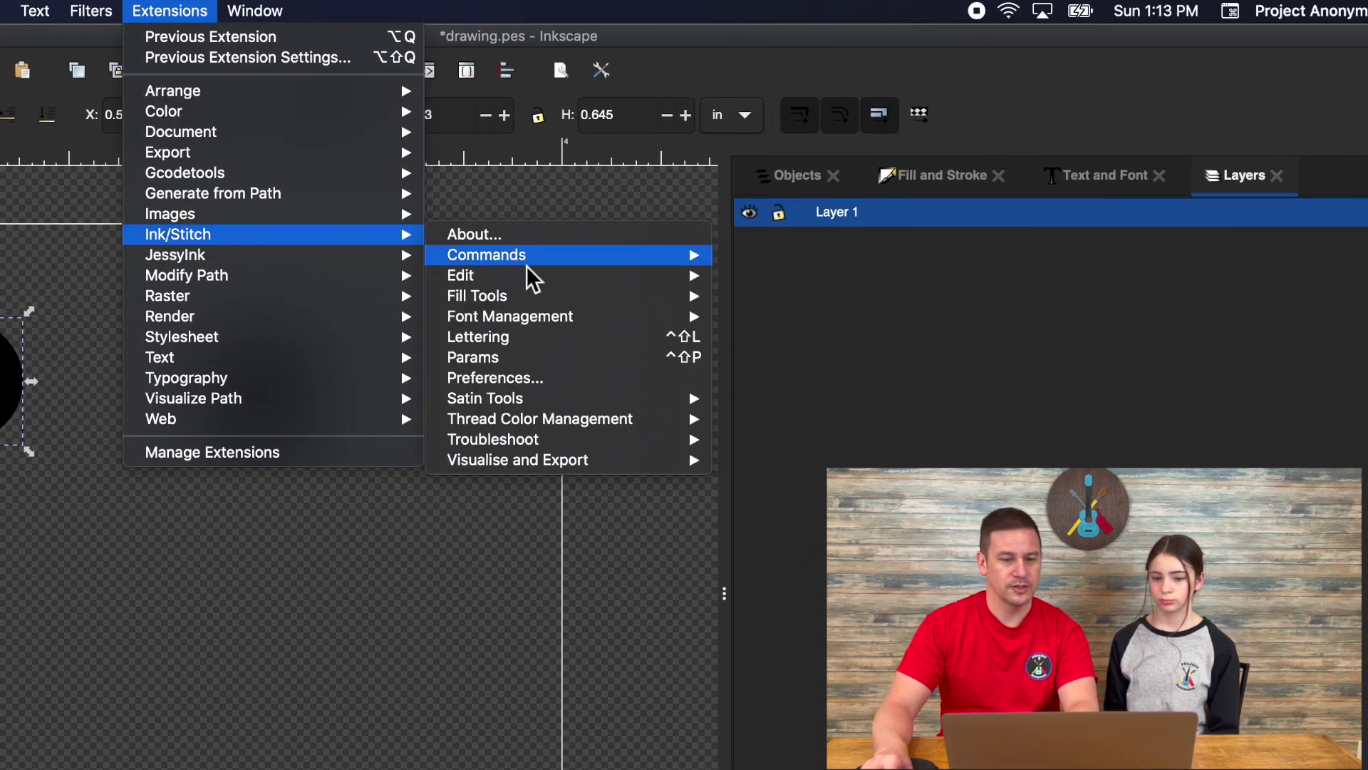
{"action": "mouse_move", "coordinate": [534, 275]}
{"action": "left_click", "coordinate": [755, 297]}
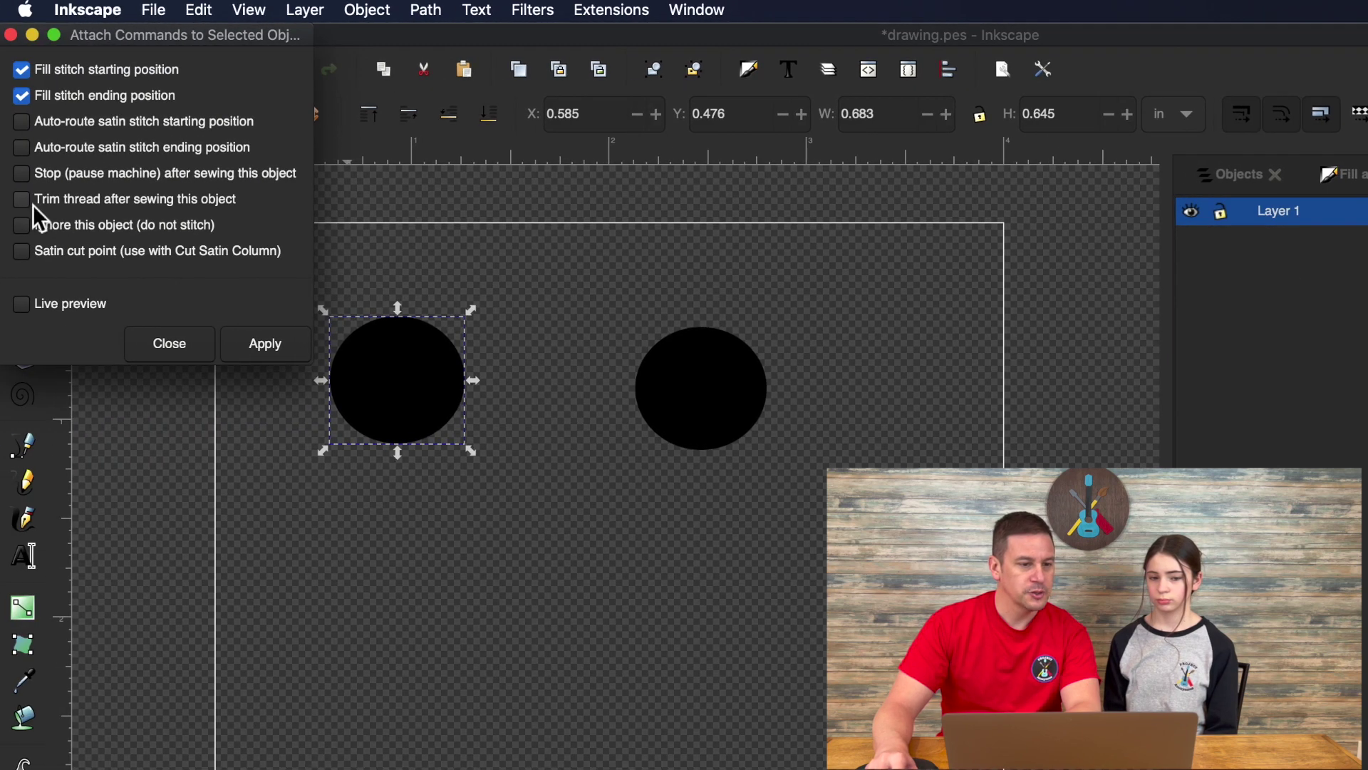
{"action": "left_click", "coordinate": [23, 202]}
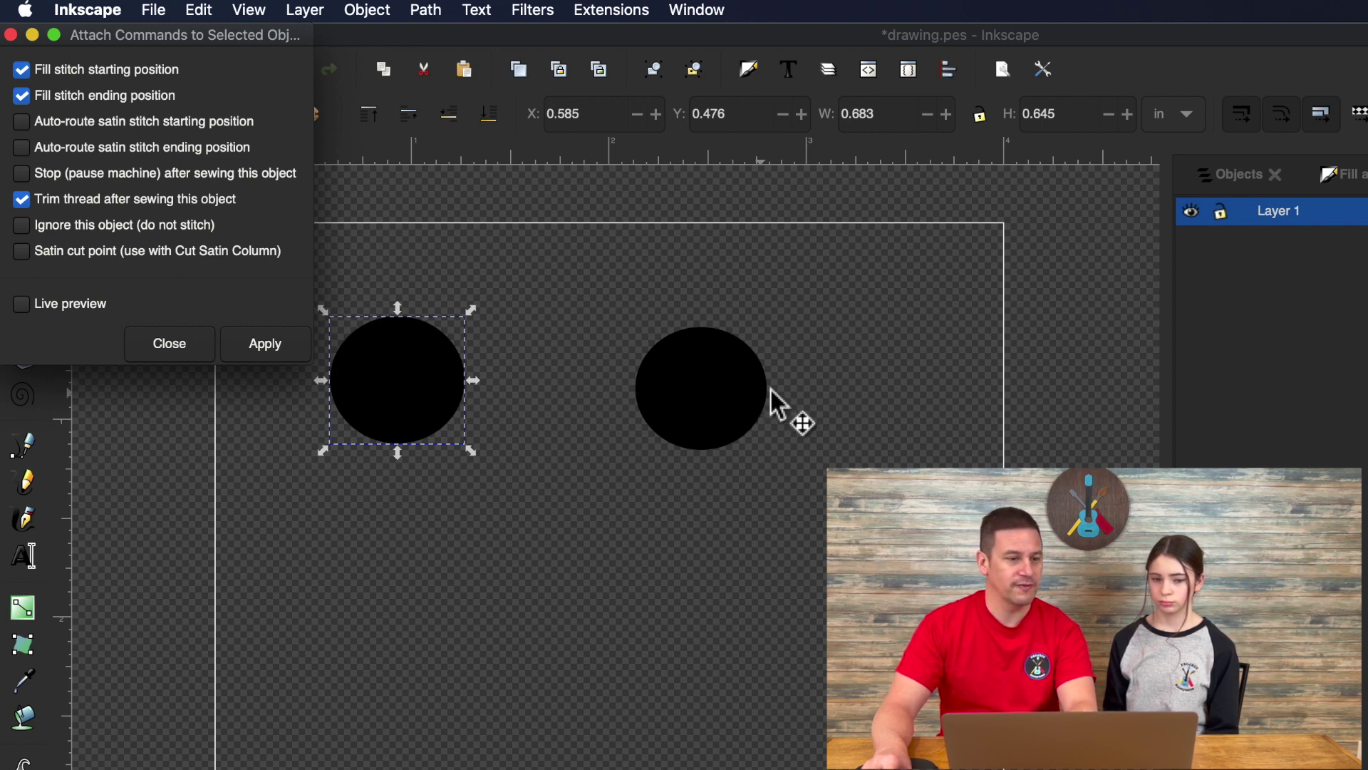
{"action": "left_click", "coordinate": [22, 175]}
{"action": "left_click", "coordinate": [28, 201]}
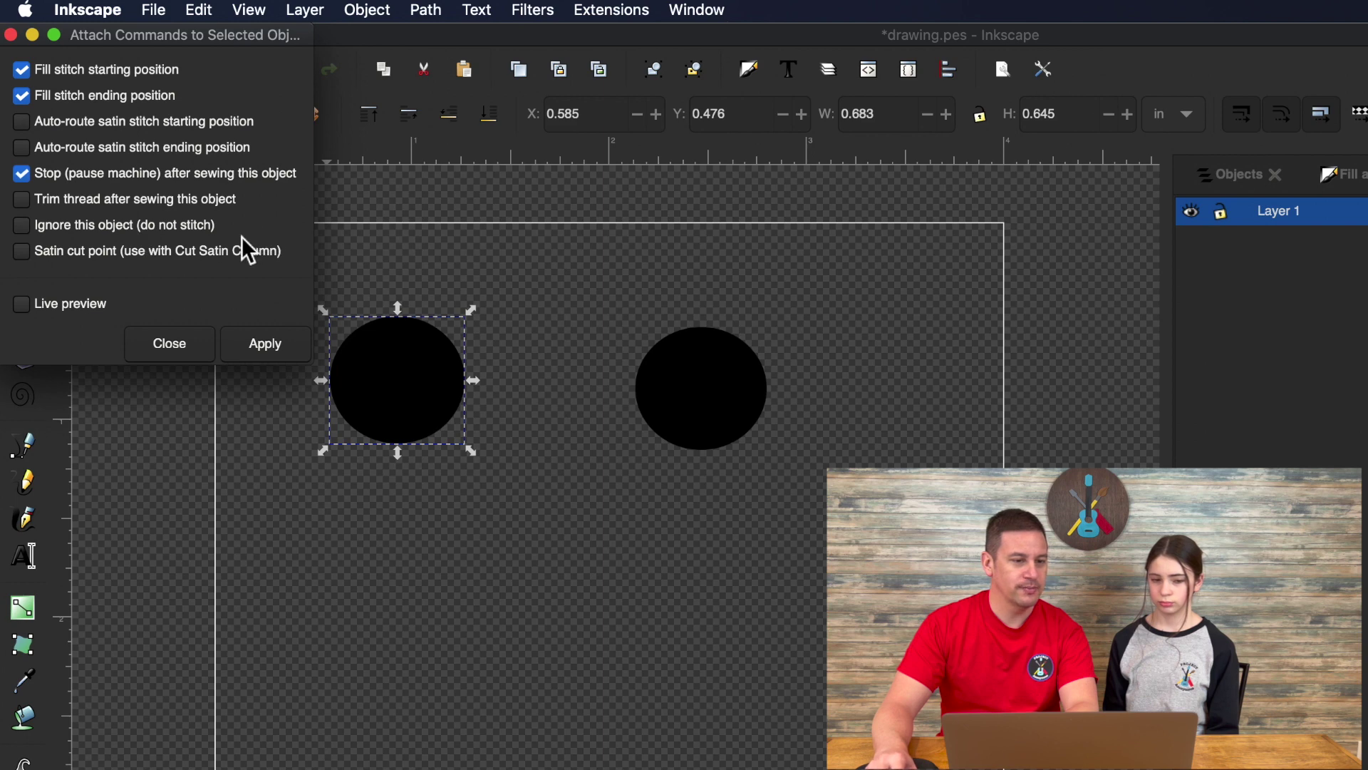
{"action": "left_click", "coordinate": [257, 349]}
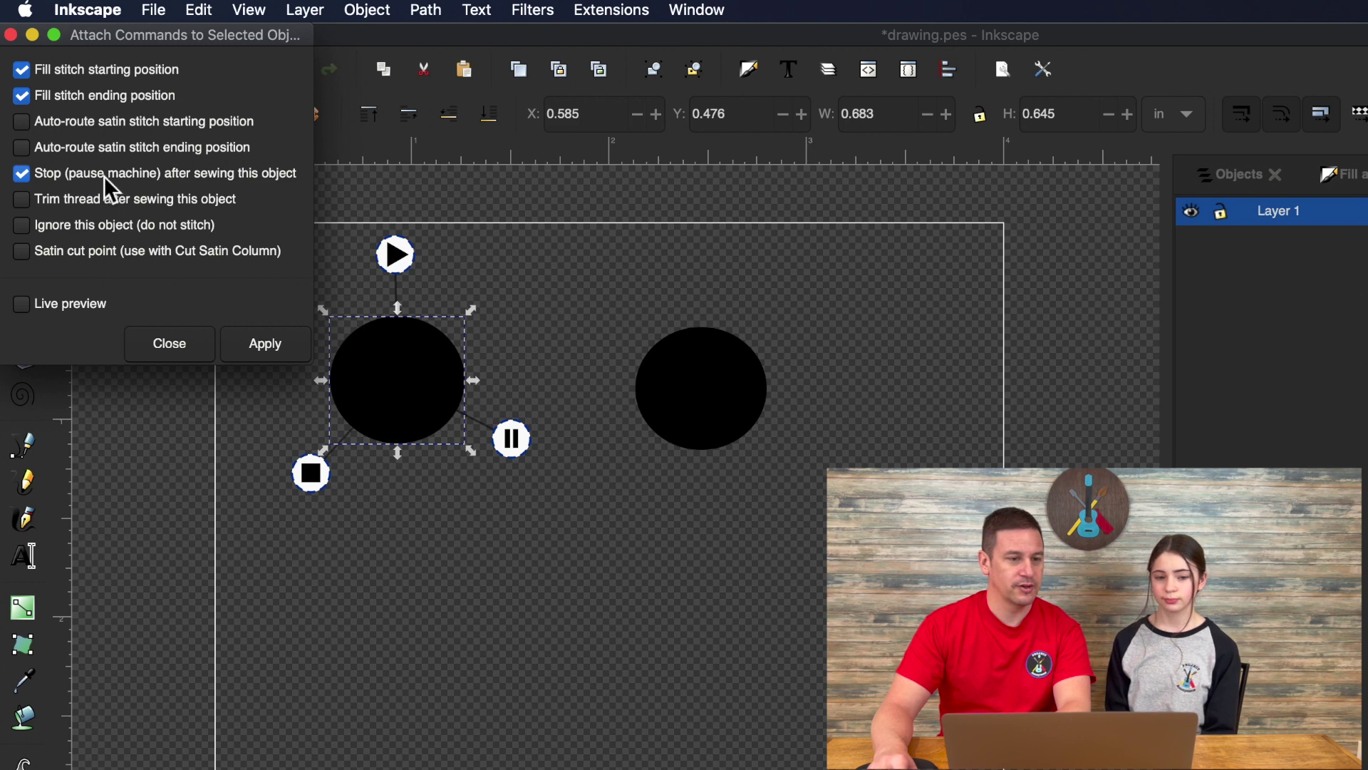
{"action": "left_click", "coordinate": [22, 200]}
{"action": "left_click", "coordinate": [292, 353]}
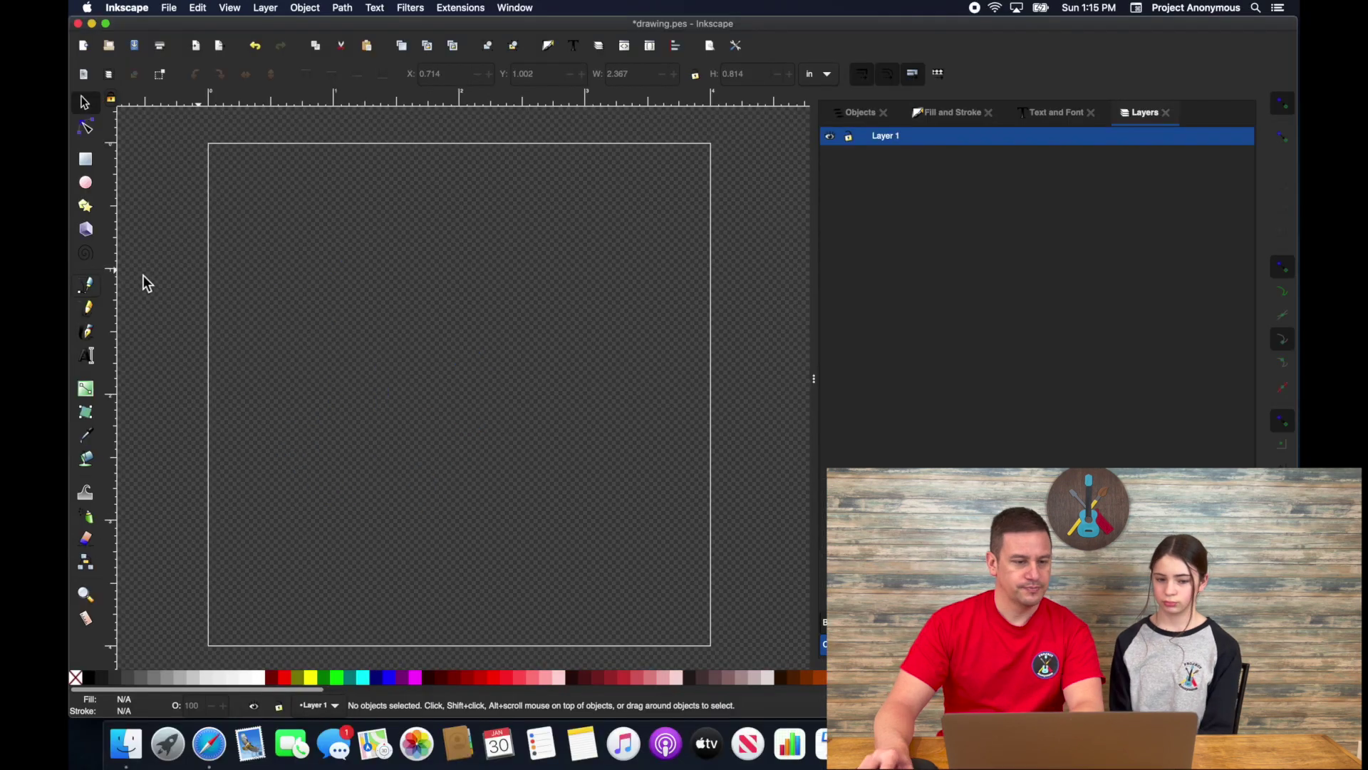
{"action": "key", "text": "b"}
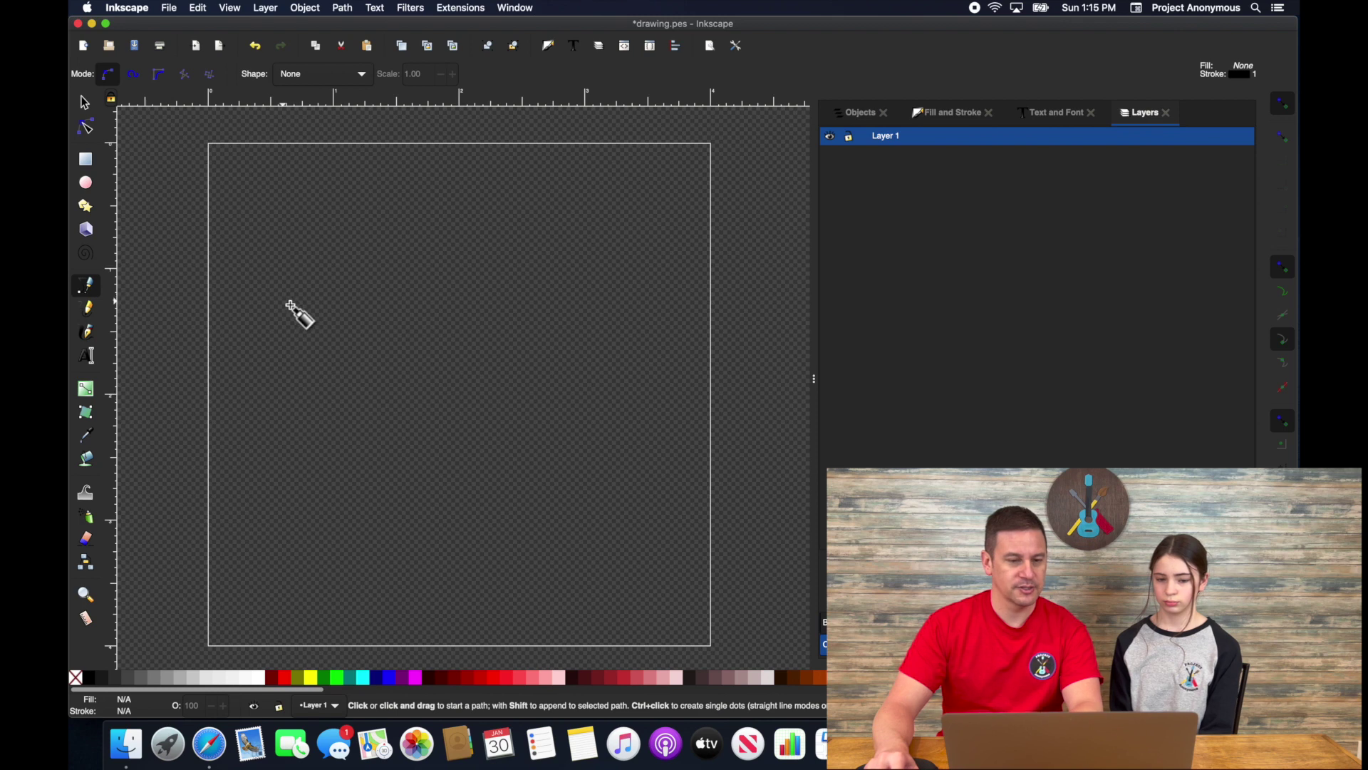
Draw a straight horizontal line across the upper page with the Bezier tool.
{"action": "left_click", "coordinate": [283, 327]}
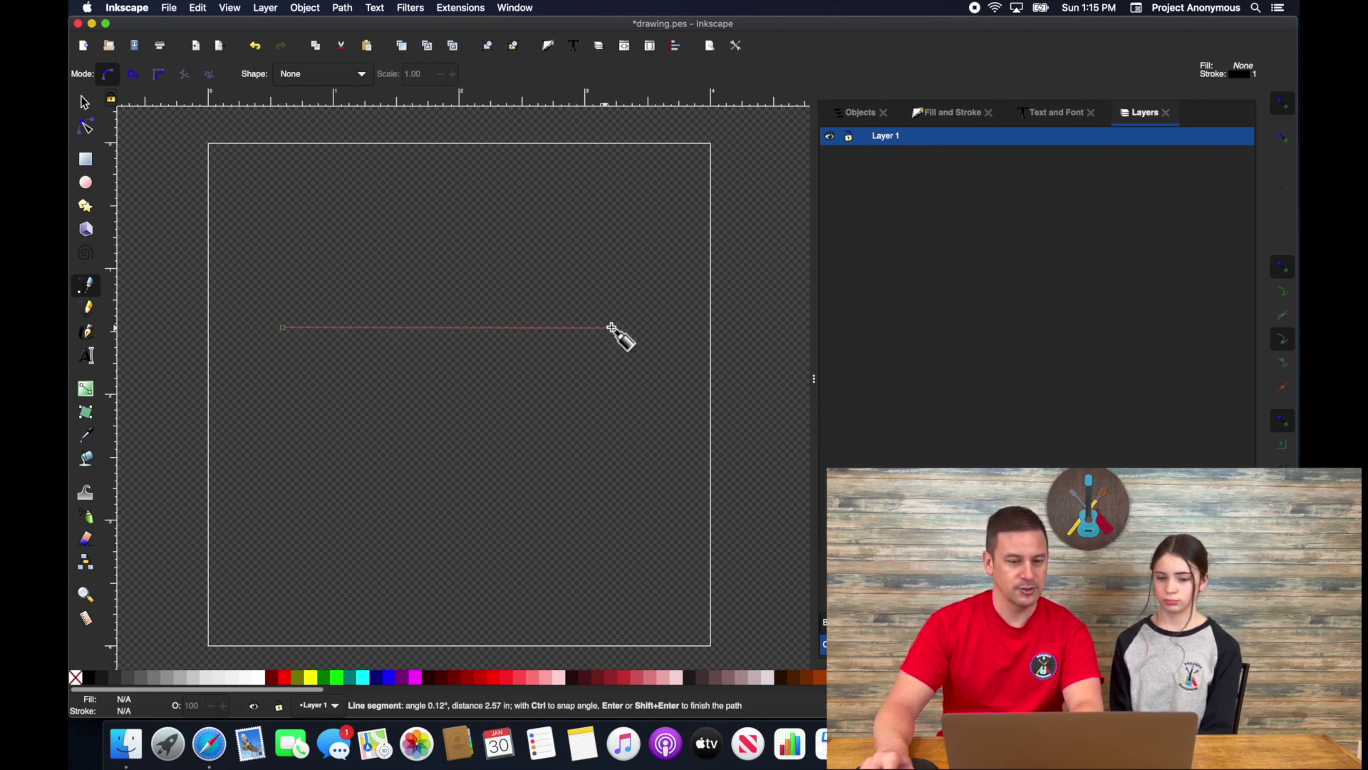
{"action": "left_click", "coordinate": [612, 328]}
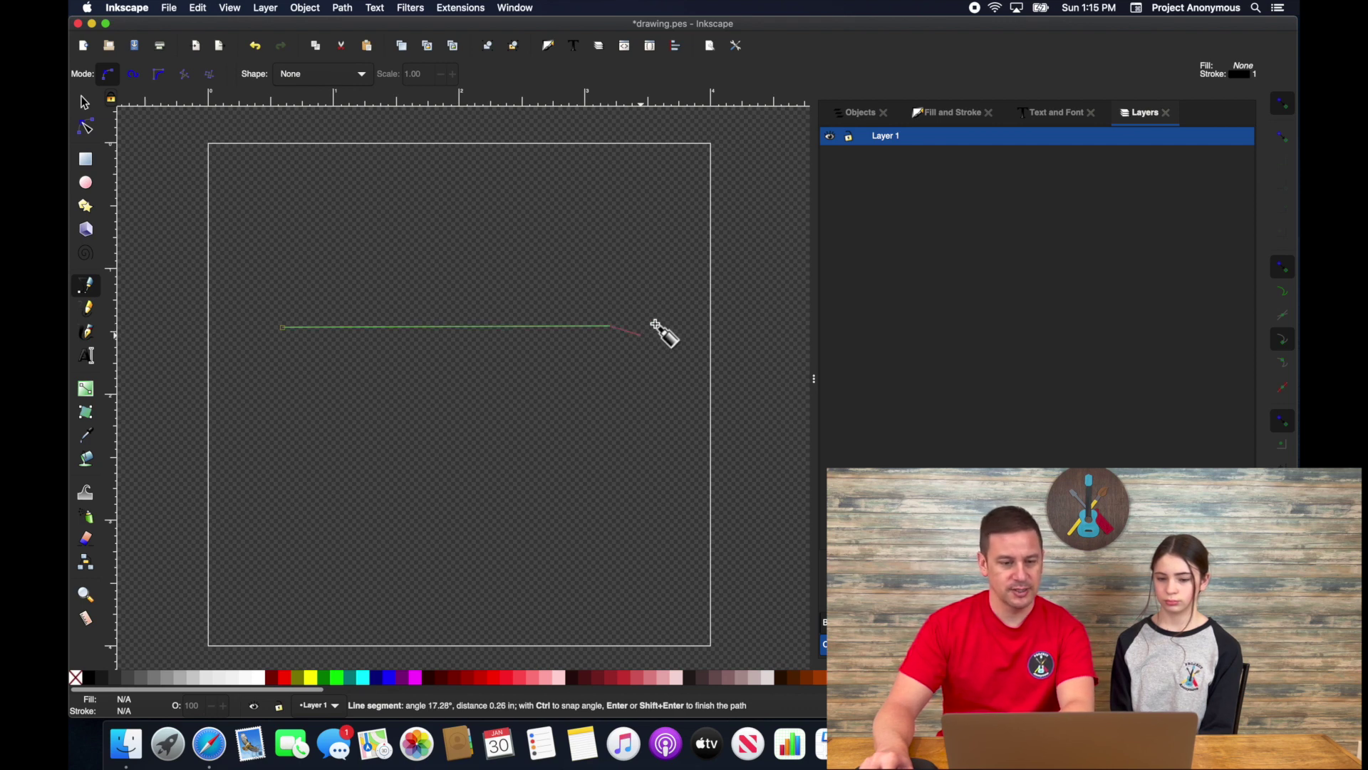
{"action": "key", "text": "Return"}
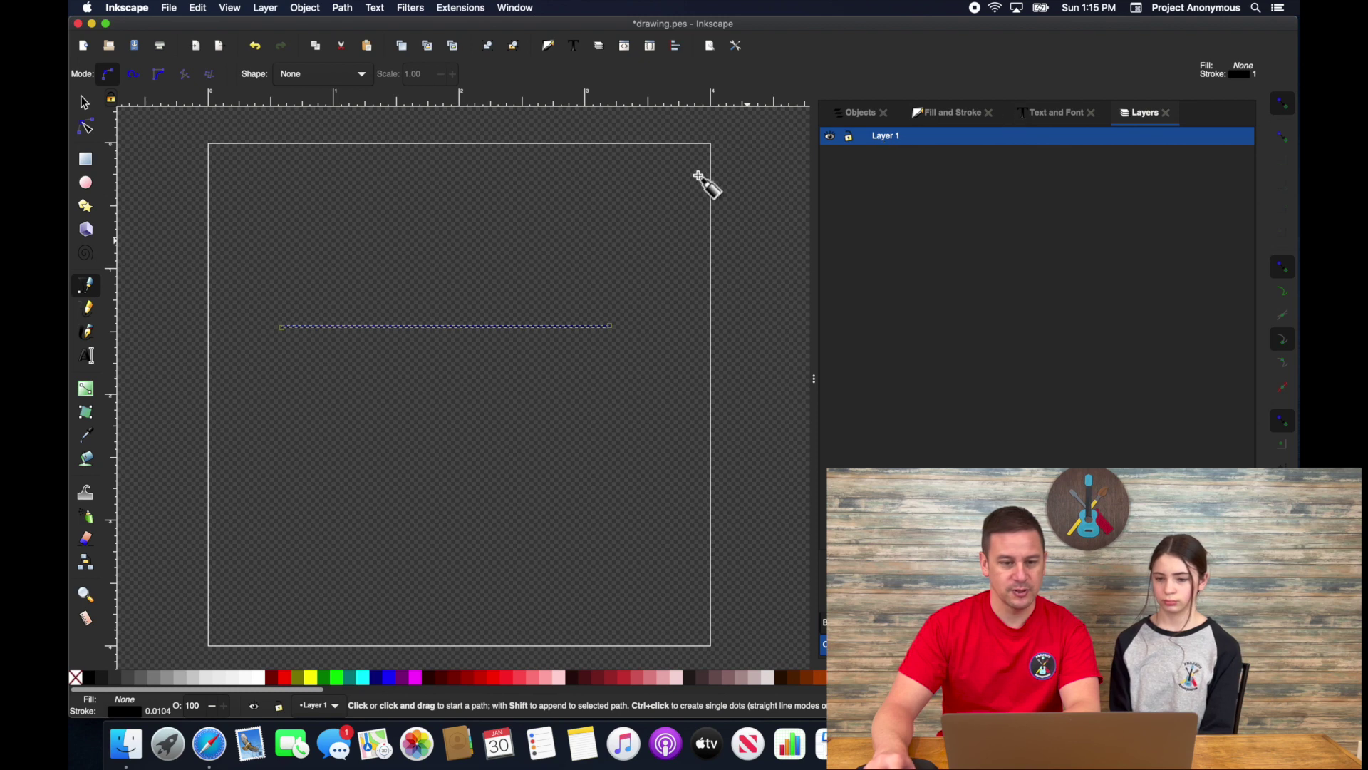
Set the line's stroke width to 0.150 in and bend its middle up into an arch.
{"action": "left_click", "coordinate": [956, 115]}
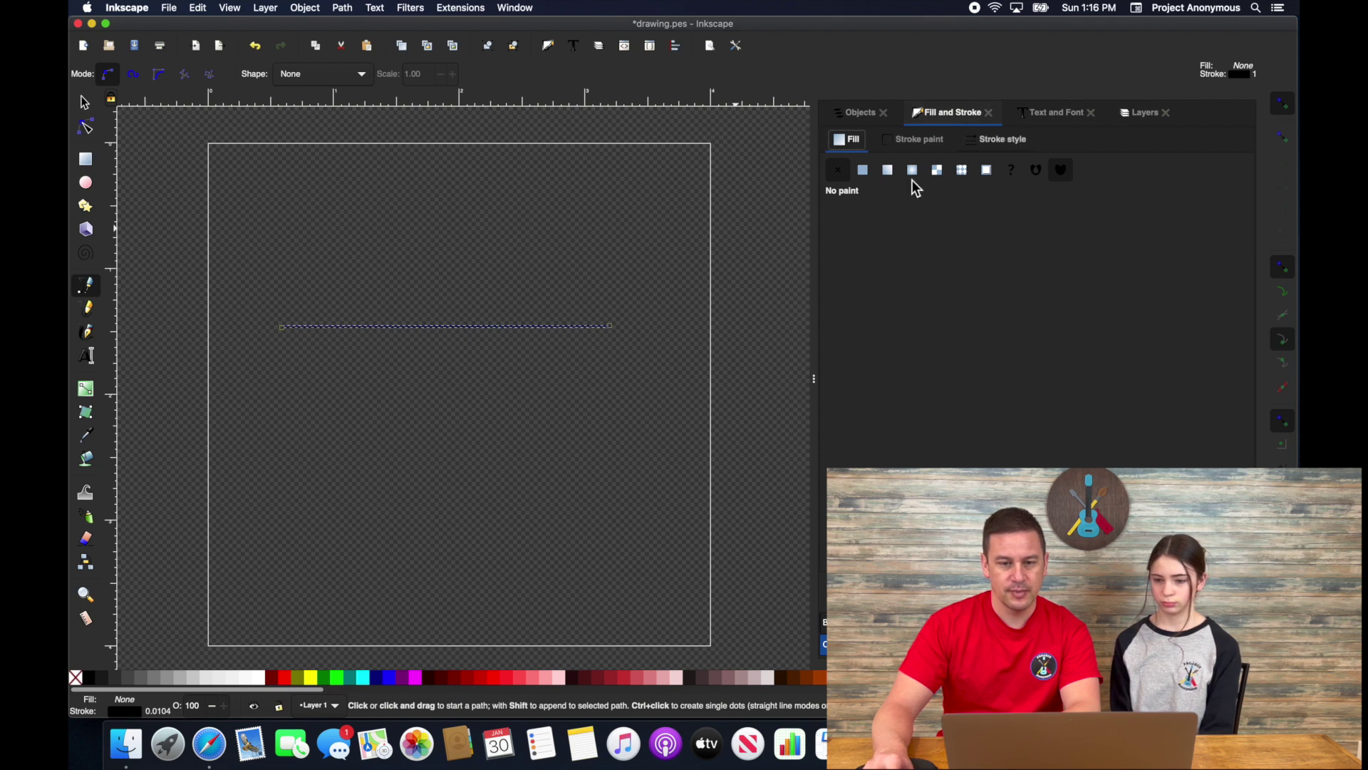
{"action": "key", "text": "ctrl+shift+f"}
{"action": "left_click", "coordinate": [881, 176]}
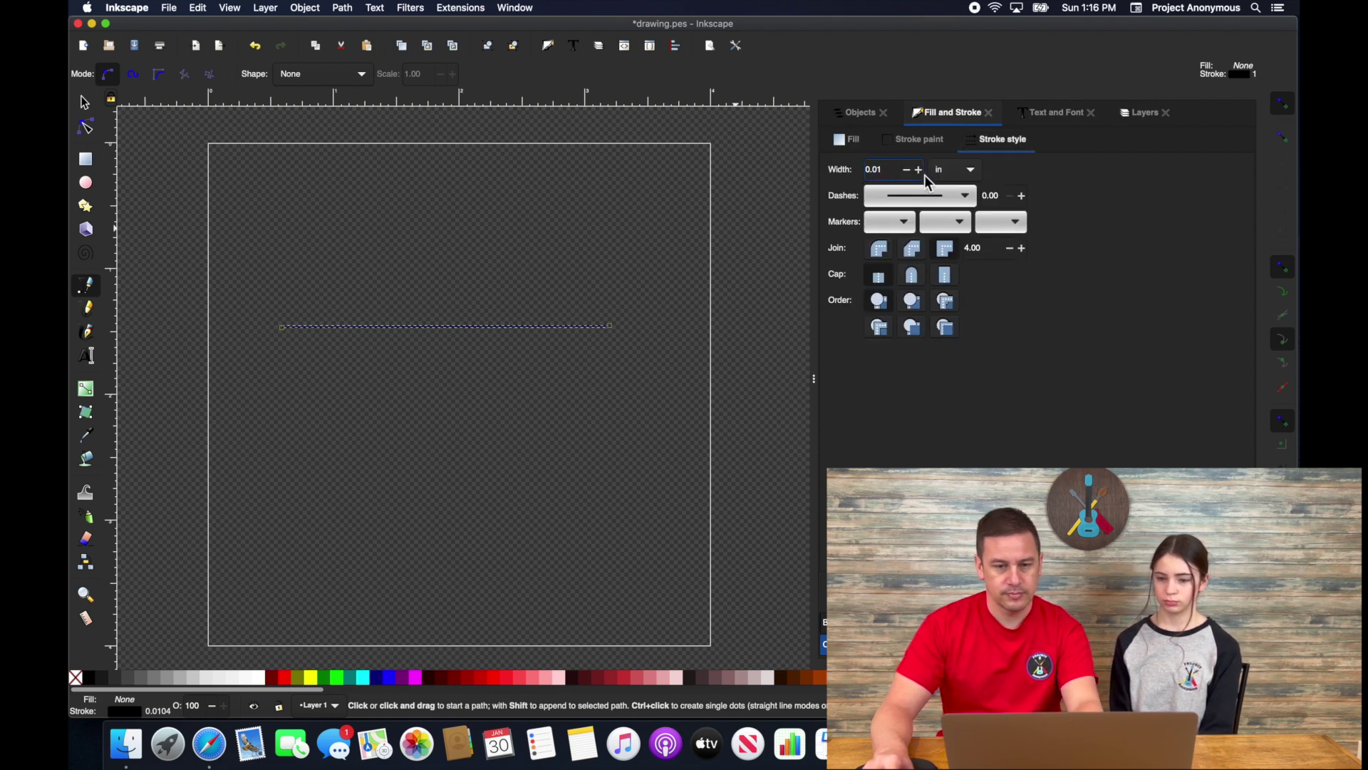
{"action": "key", "text": "BackSpace"}
{"action": "key", "text": "BackSpace"}
{"action": "type", "text": "15"}
{"action": "key", "text": "Return"}
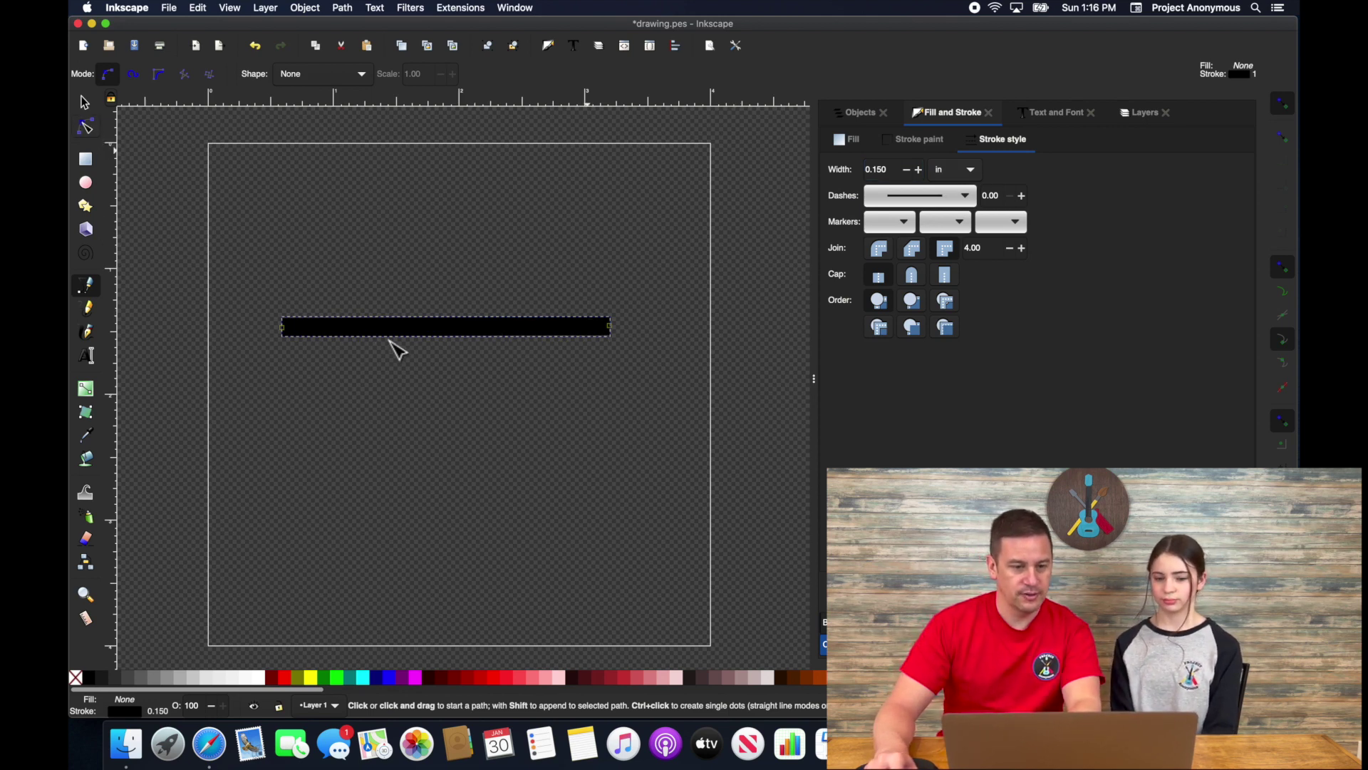
{"action": "key", "text": "n"}
{"action": "left_click_drag", "start_coordinate": [452, 327], "coordinate": [447, 220]}
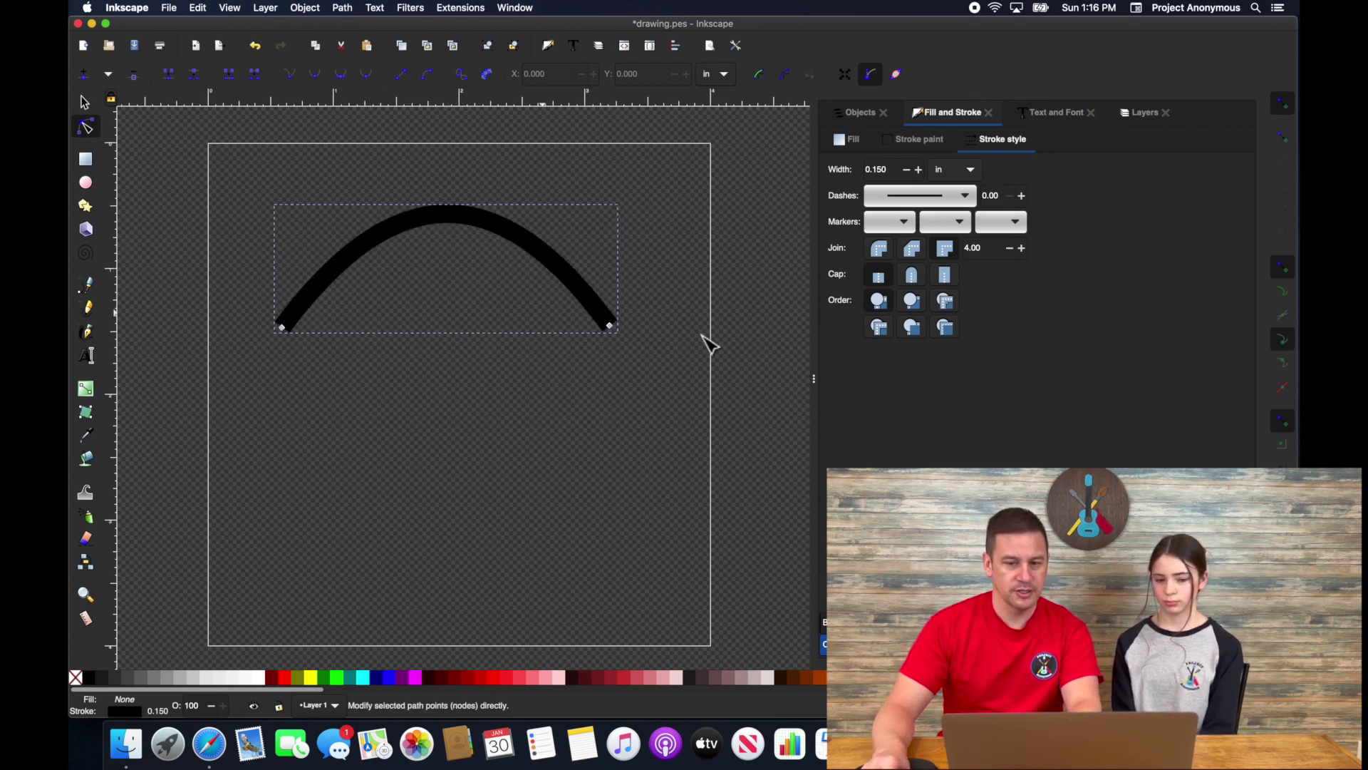
Convert the arched stroke into a satin column using Satin Tools > Convert Line to Satin.
{"action": "left_click", "coordinate": [461, 10]}
{"action": "mouse_move", "coordinate": [537, 153]}
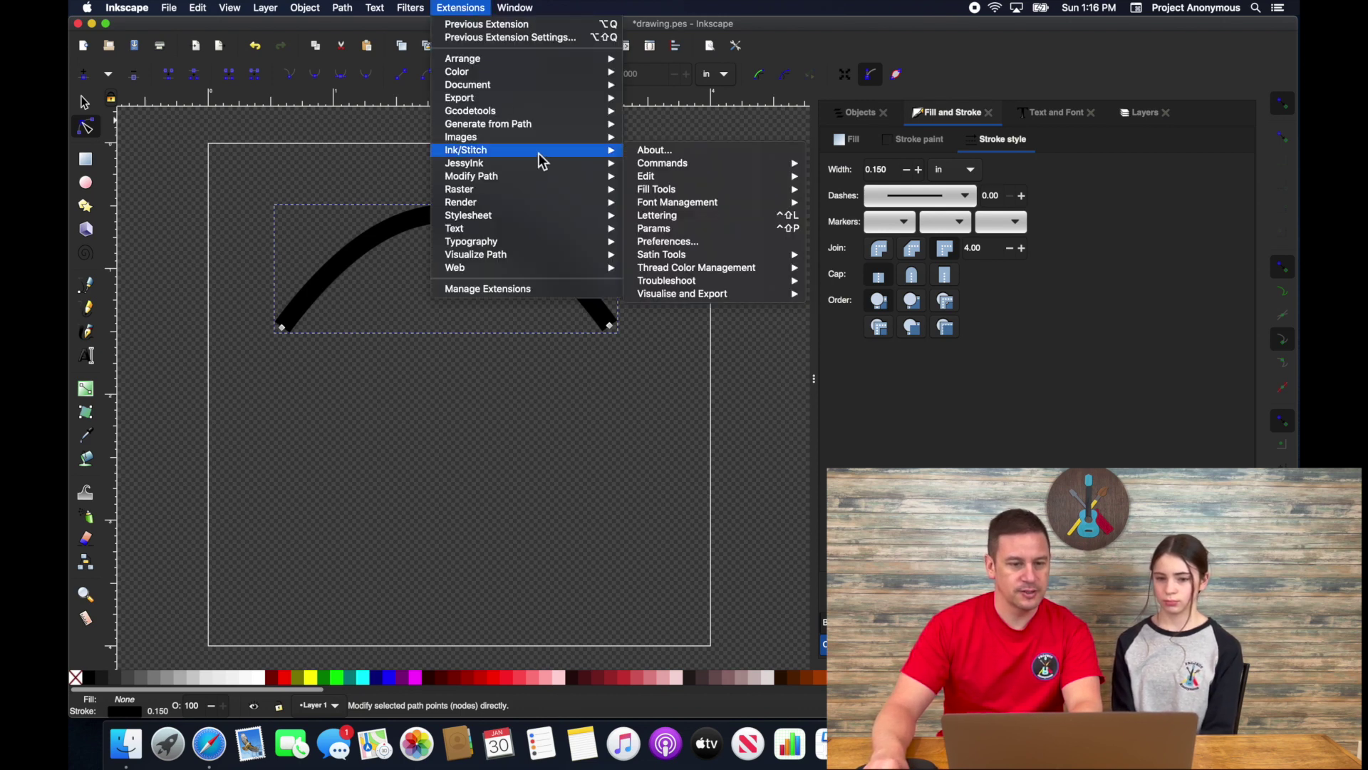
{"action": "mouse_move", "coordinate": [679, 259]}
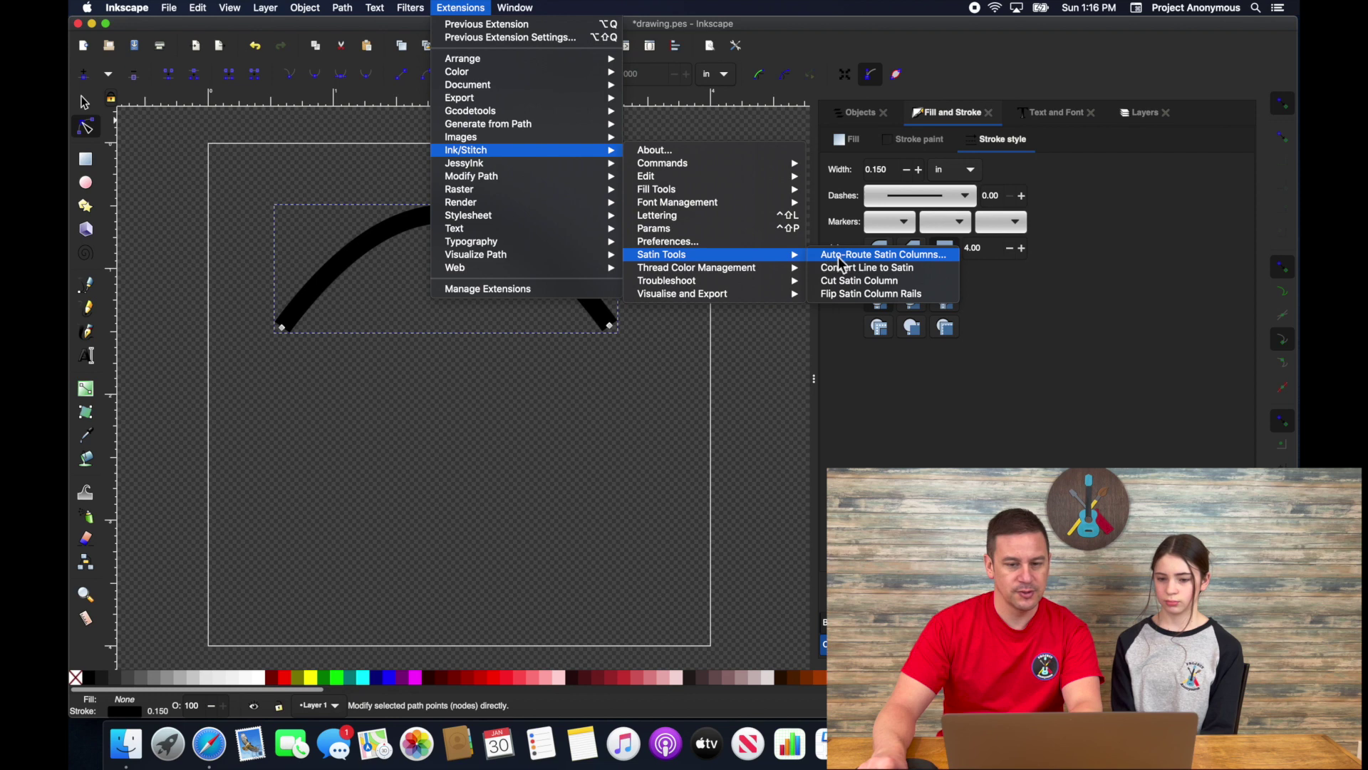
{"action": "left_click", "coordinate": [879, 273]}
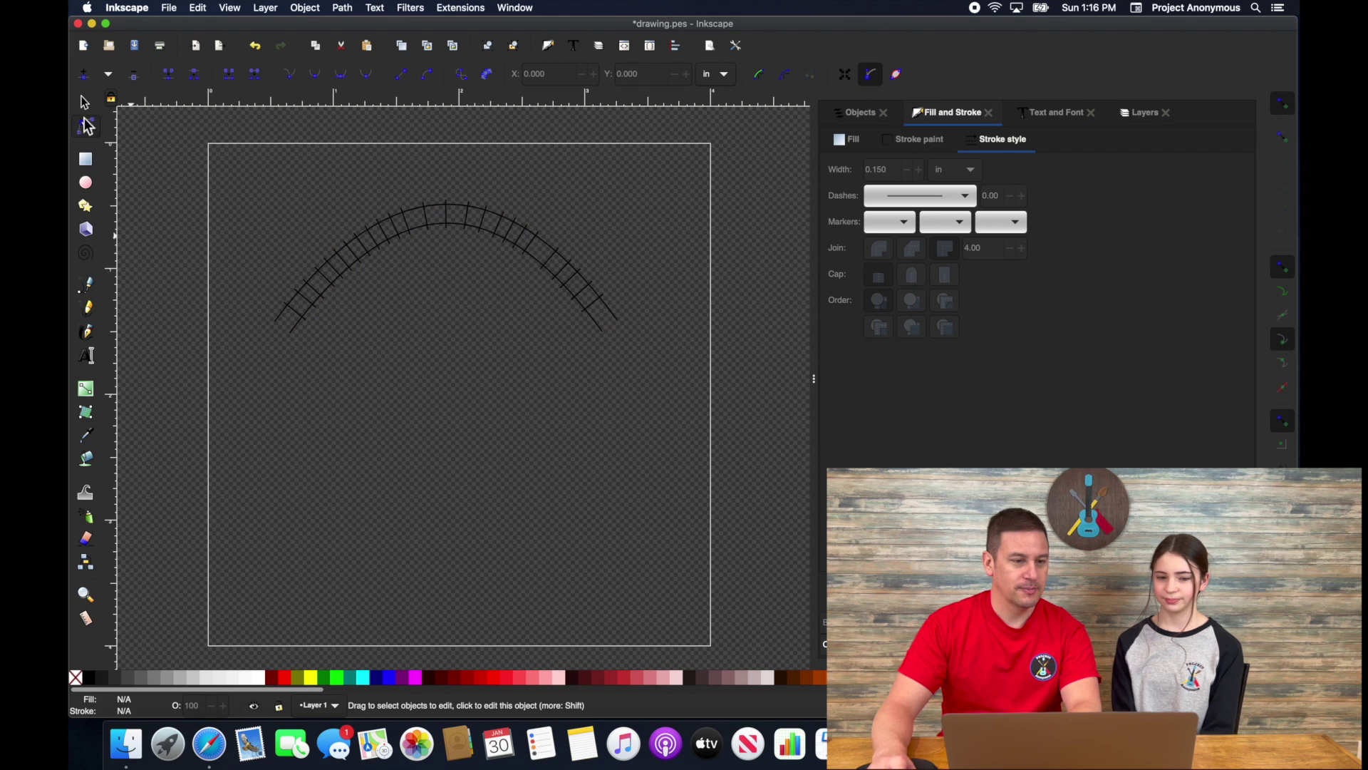
{"action": "left_click", "coordinate": [84, 102]}
{"action": "key", "text": "ctrl+a"}
{"action": "left_click", "coordinate": [460, 8]}
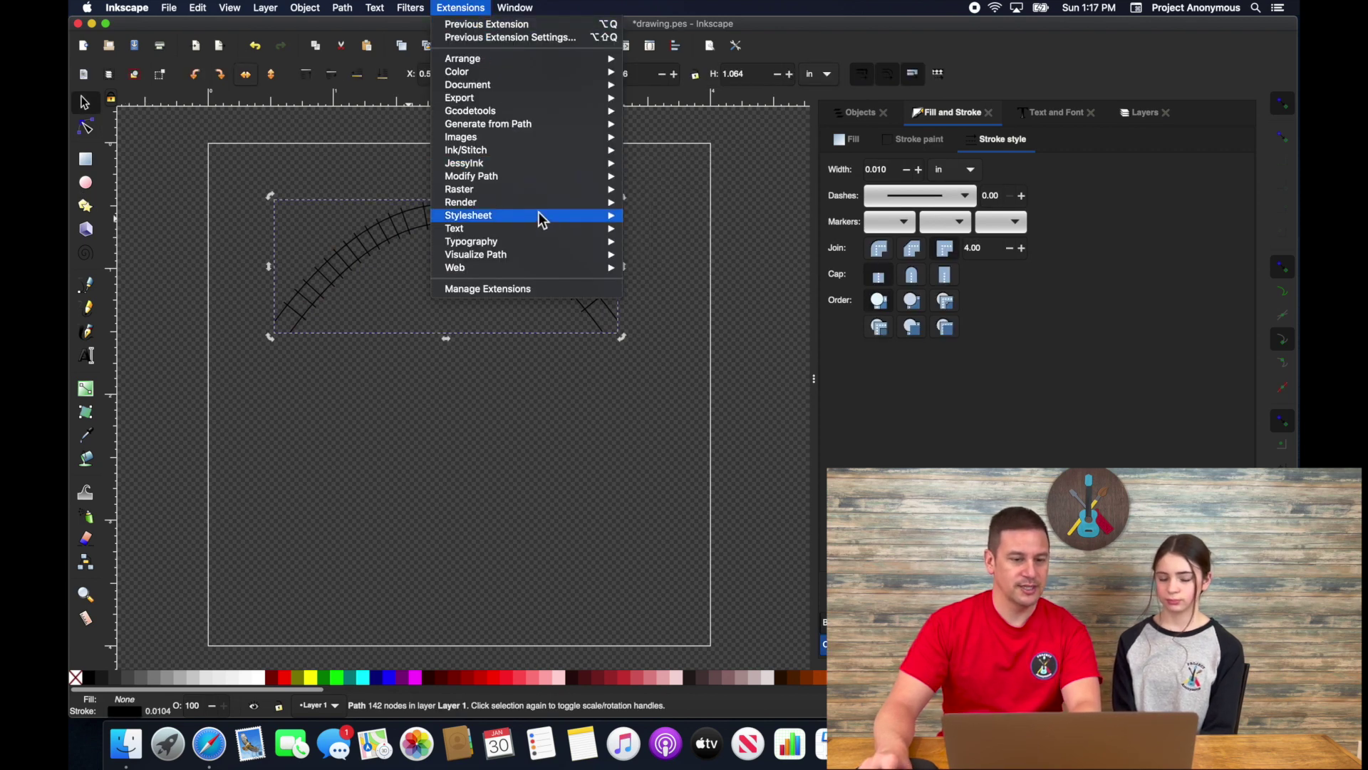
{"action": "mouse_move", "coordinate": [622, 158]}
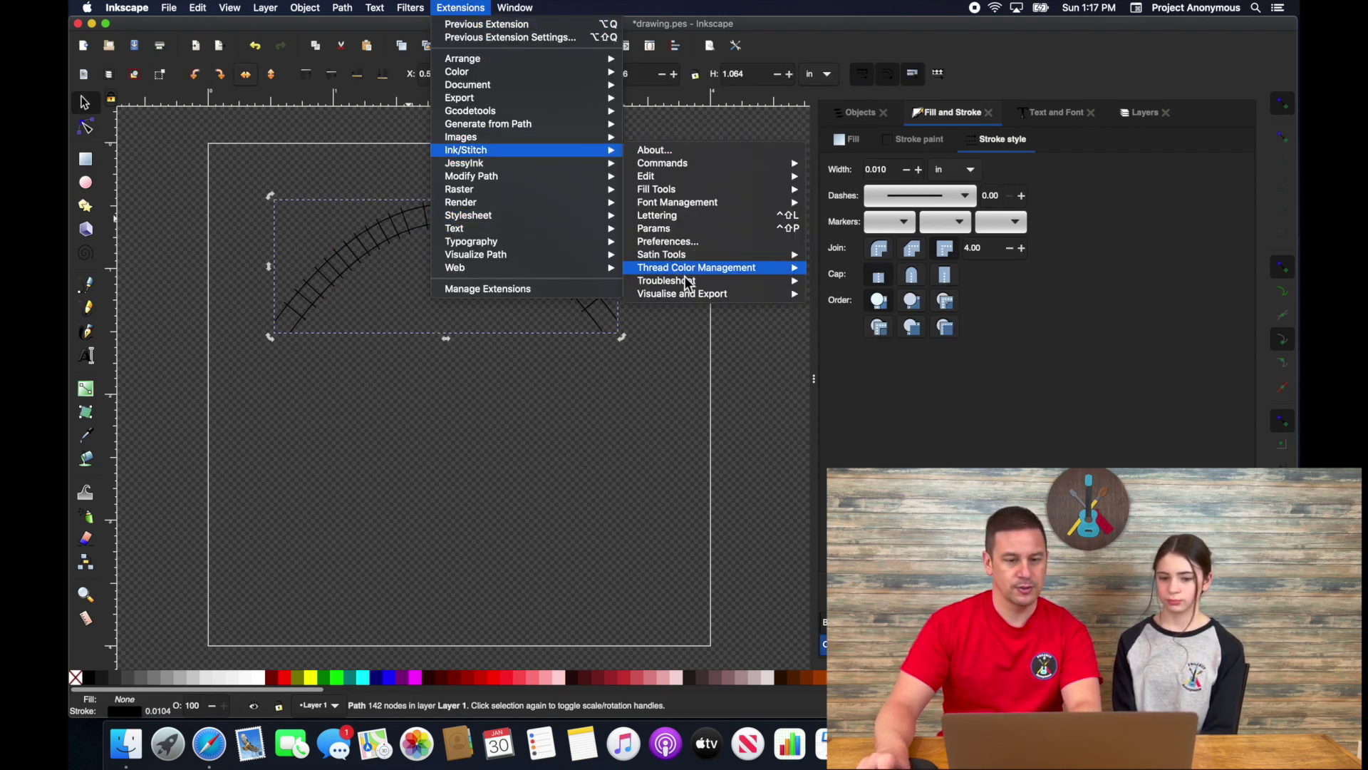
{"action": "mouse_move", "coordinate": [769, 294]}
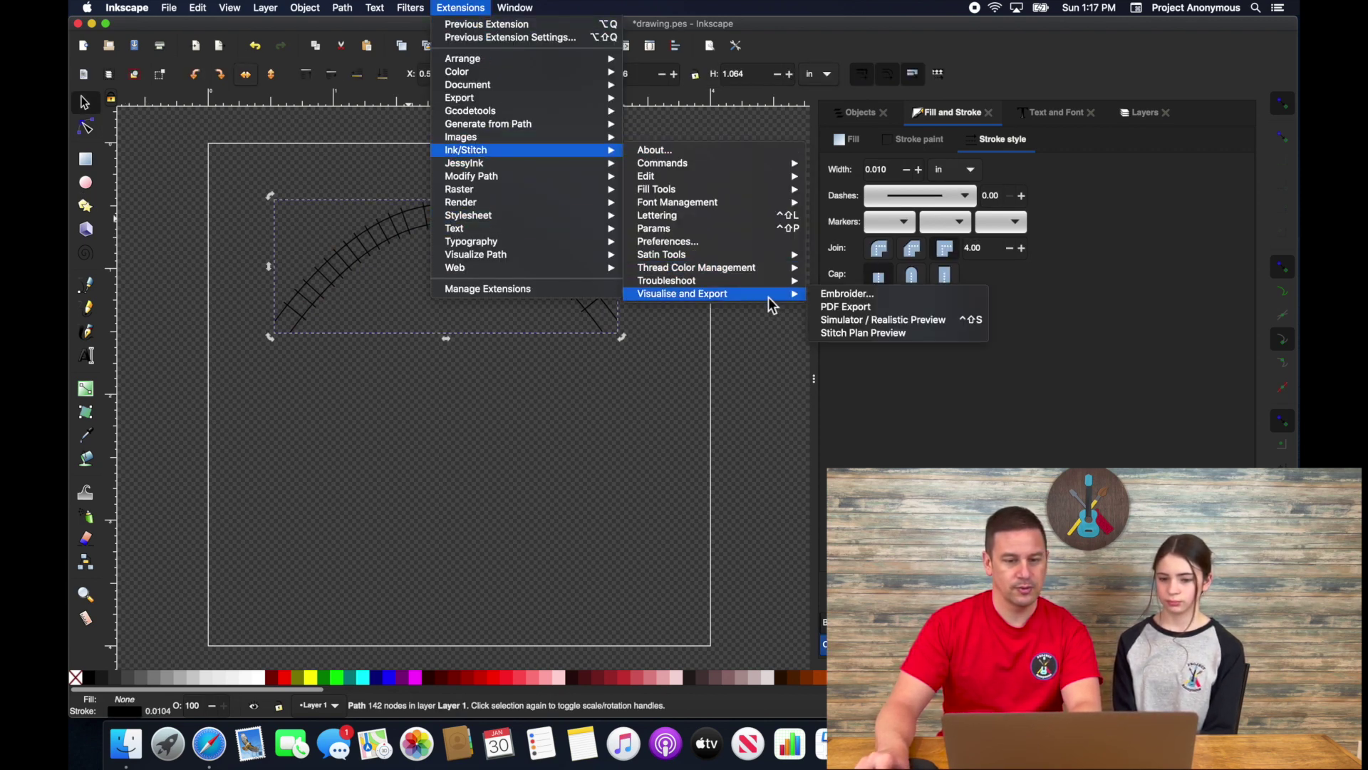
{"action": "left_click", "coordinate": [871, 328]}
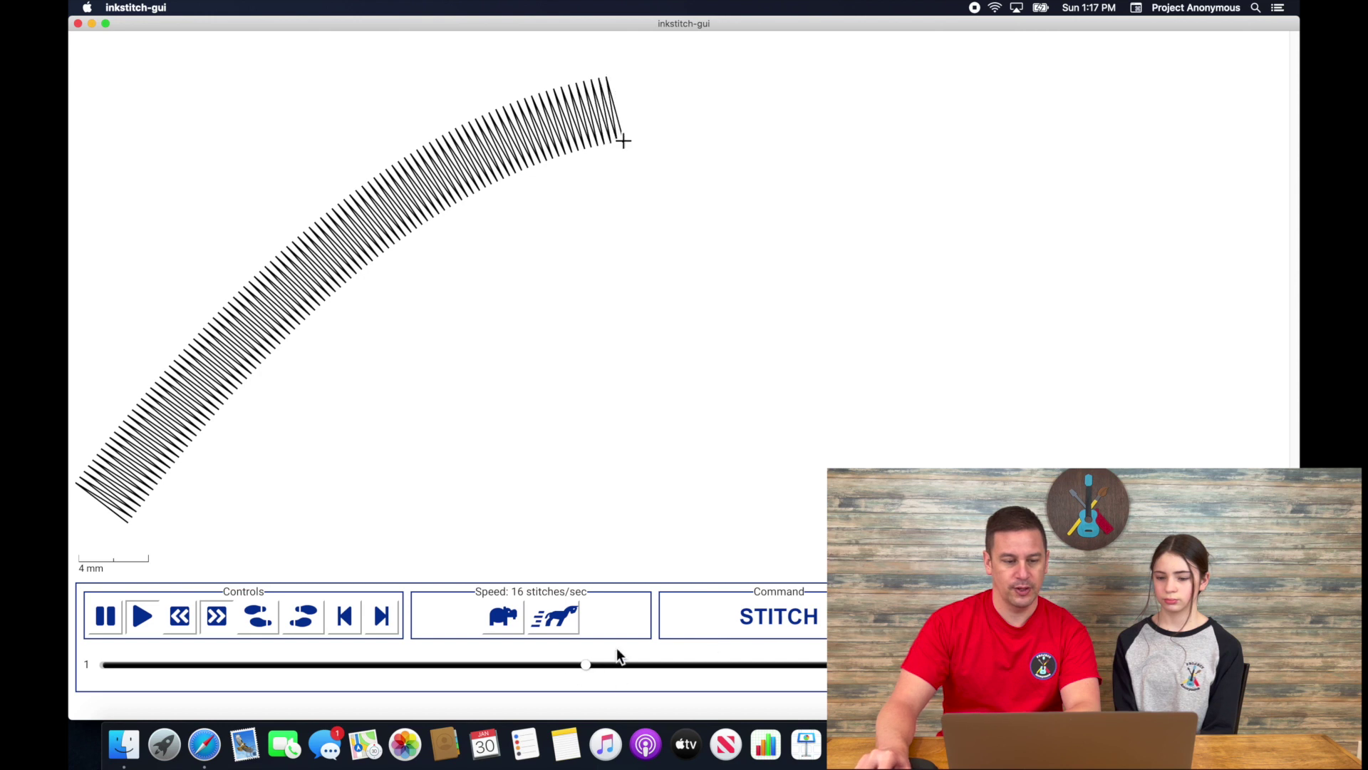
{"action": "left_click", "coordinate": [565, 621]}
{"action": "left_click", "coordinate": [564, 622]}
{"action": "left_click", "coordinate": [564, 621]}
{"action": "left_click", "coordinate": [565, 622]}
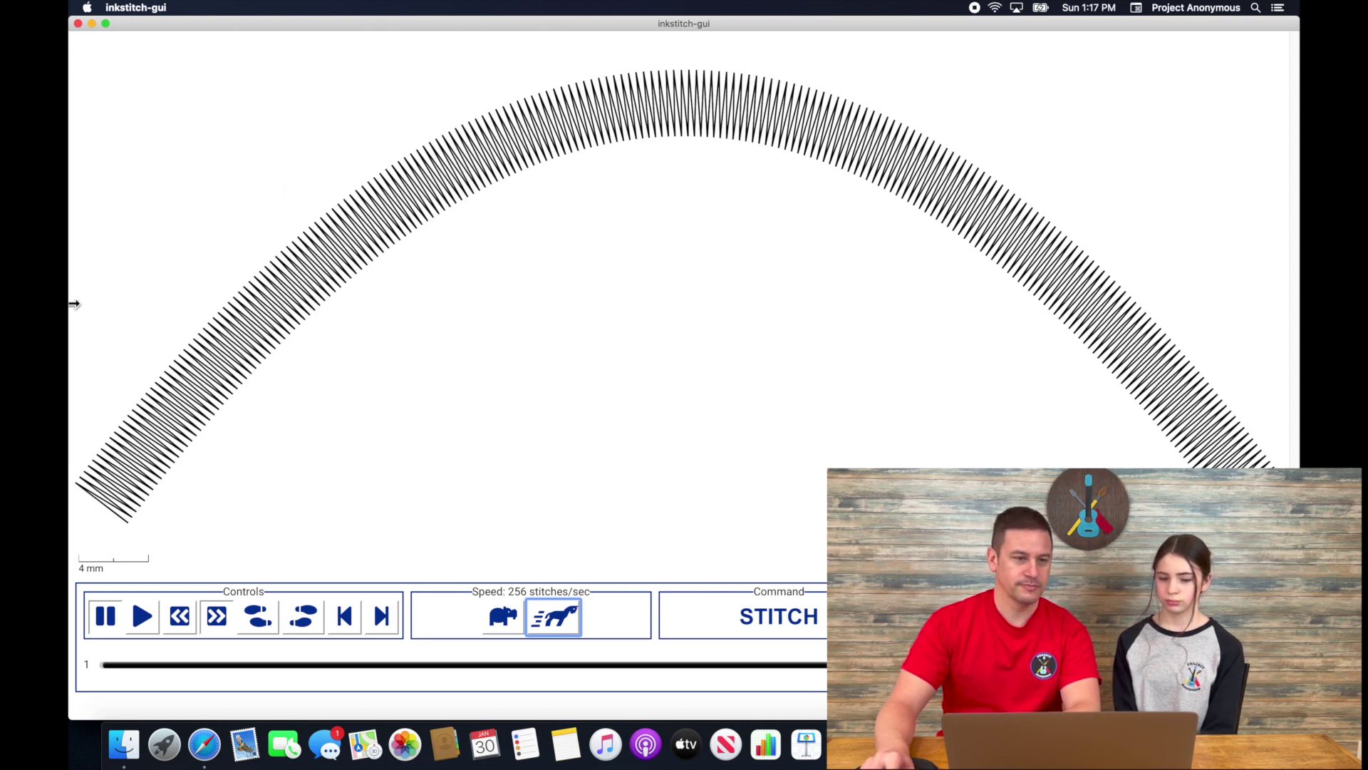
{"action": "left_click", "coordinate": [79, 24]}
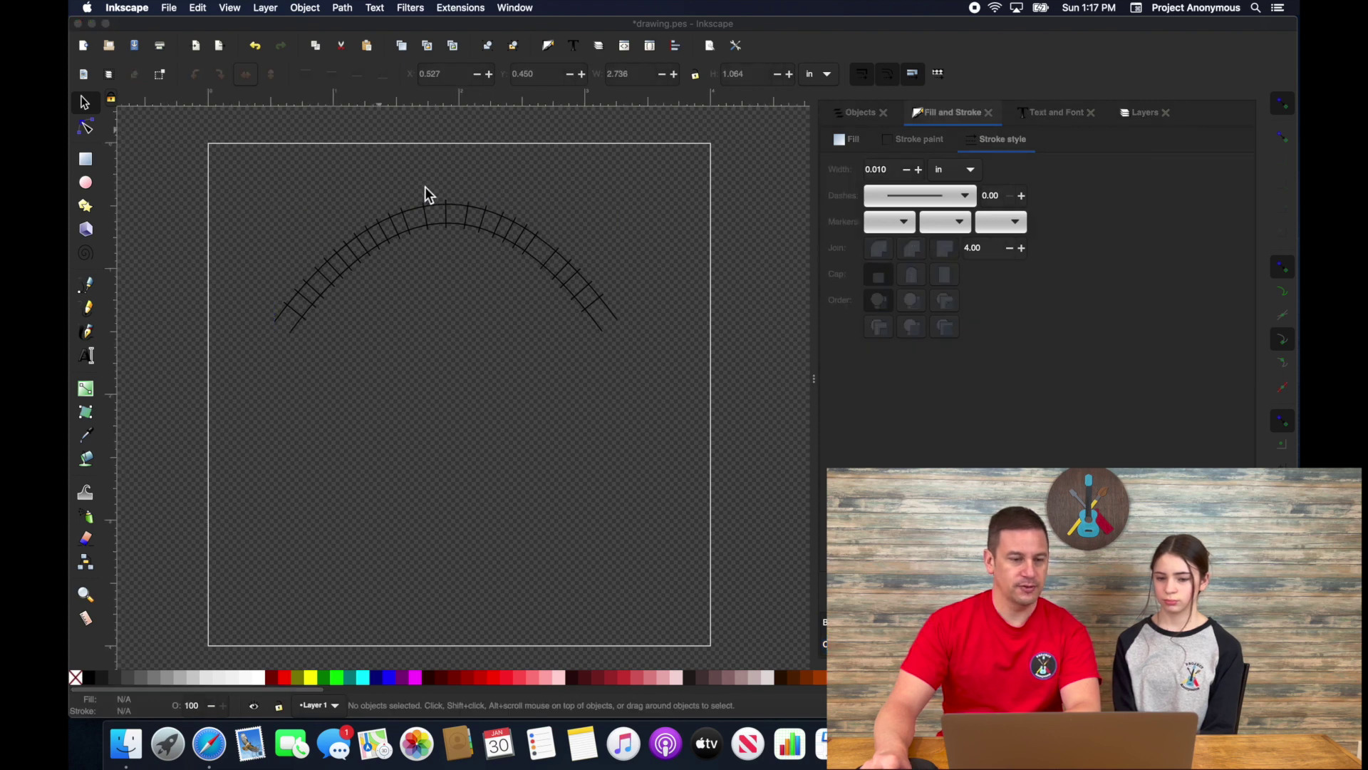
Select the satin arc and attach auto-route satin starting and ending position commands to it.
{"action": "left_click", "coordinate": [425, 186]}
{"action": "left_click", "coordinate": [554, 242]}
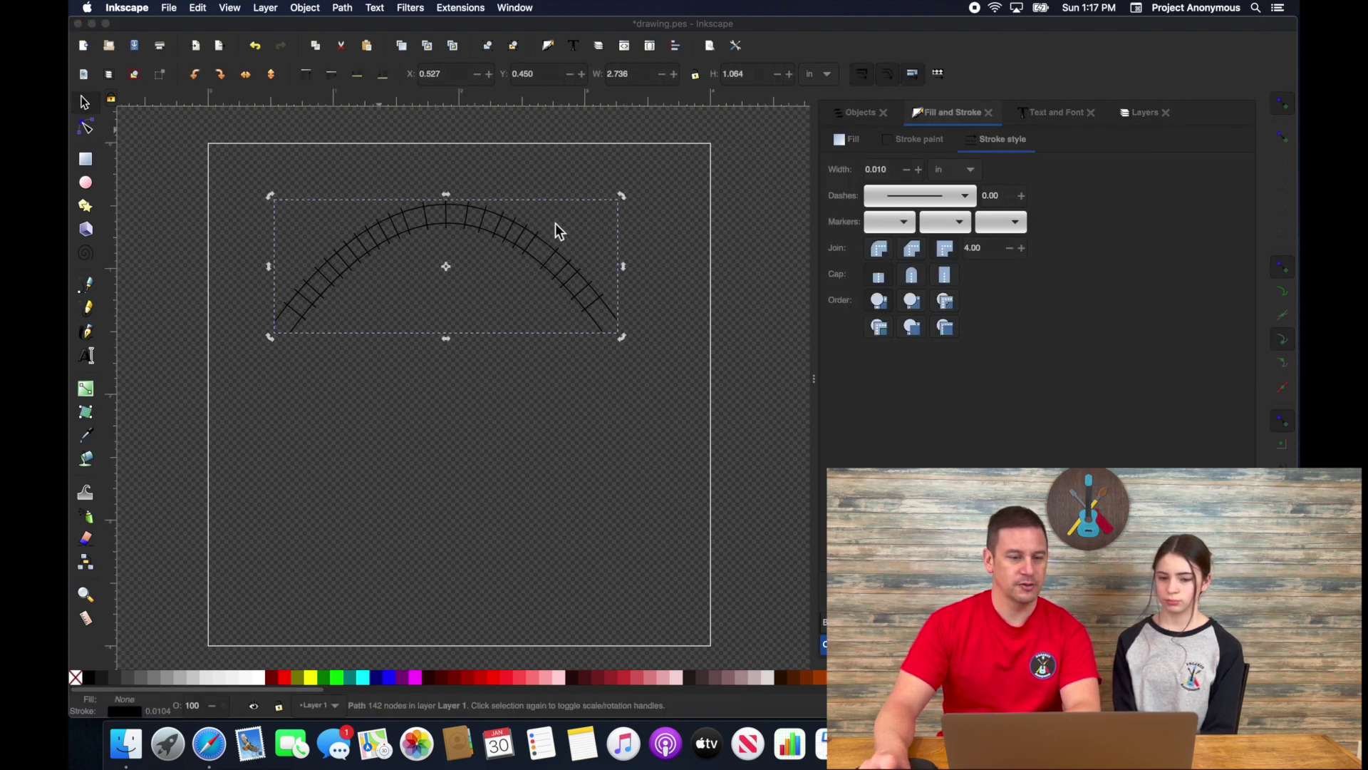
{"action": "left_click", "coordinate": [469, 9]}
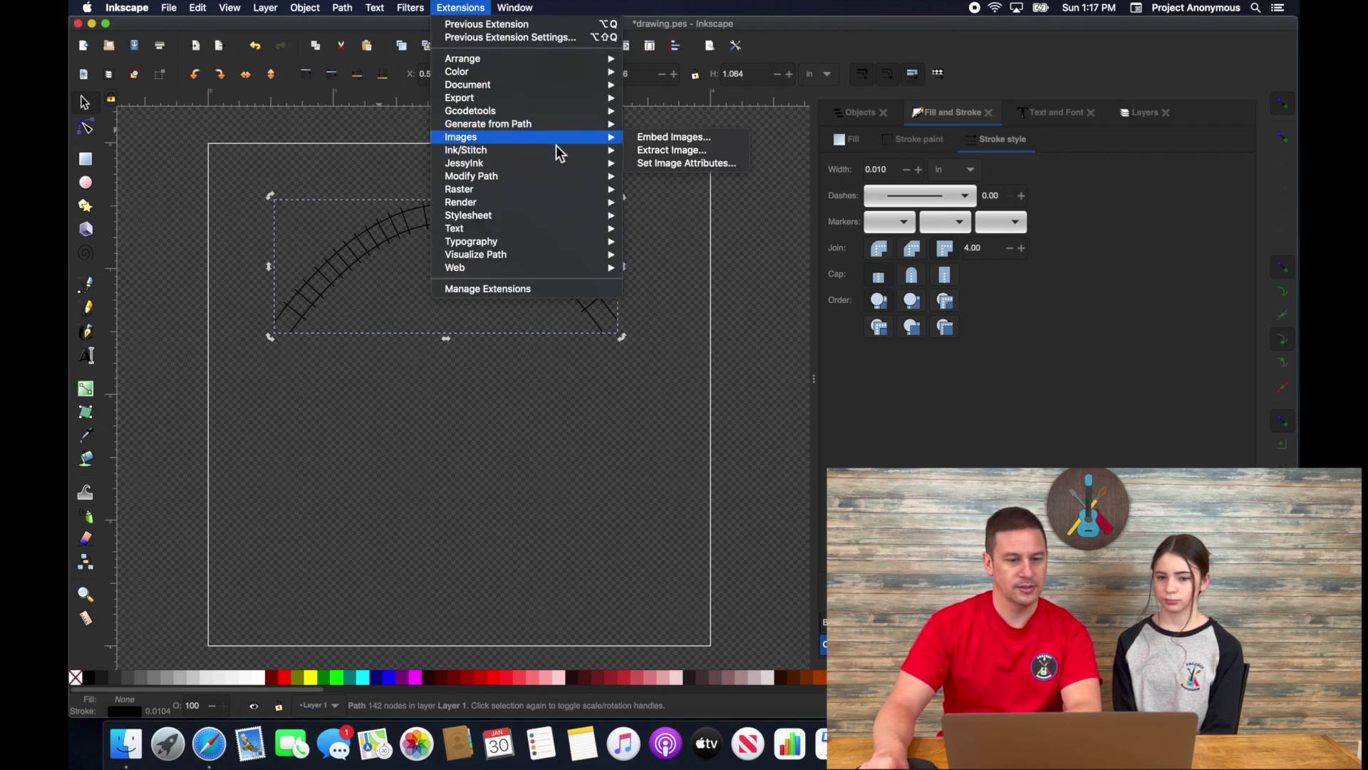
{"action": "mouse_move", "coordinate": [563, 149]}
{"action": "mouse_move", "coordinate": [689, 165]}
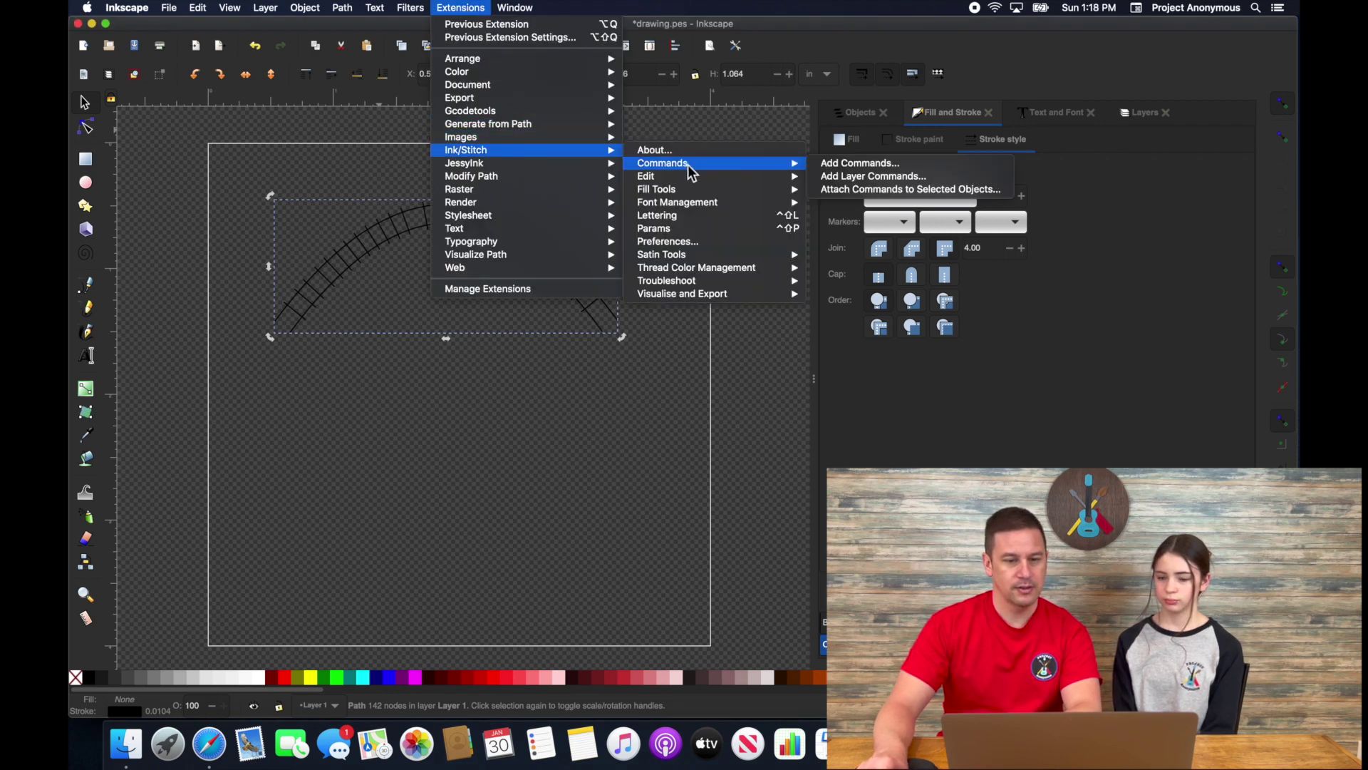
{"action": "left_click", "coordinate": [870, 189]}
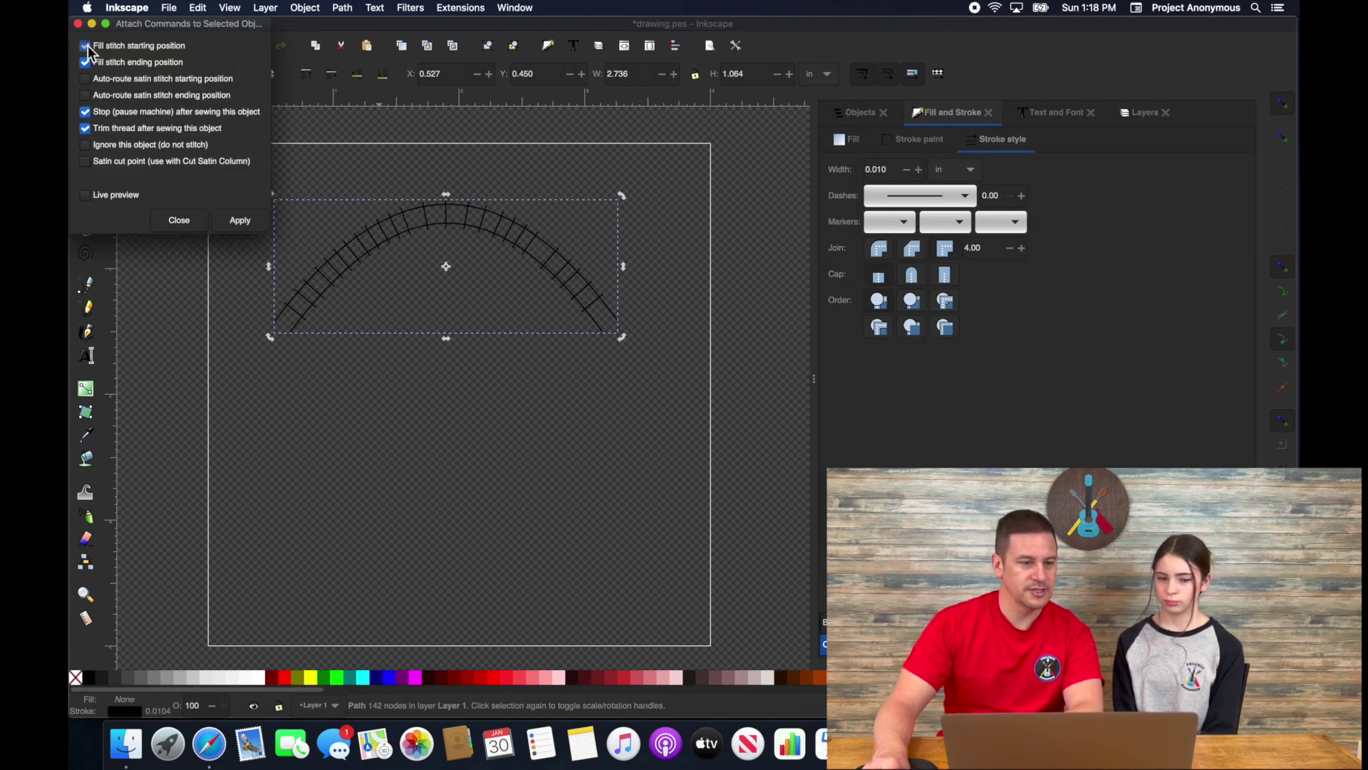
{"action": "left_click", "coordinate": [87, 79]}
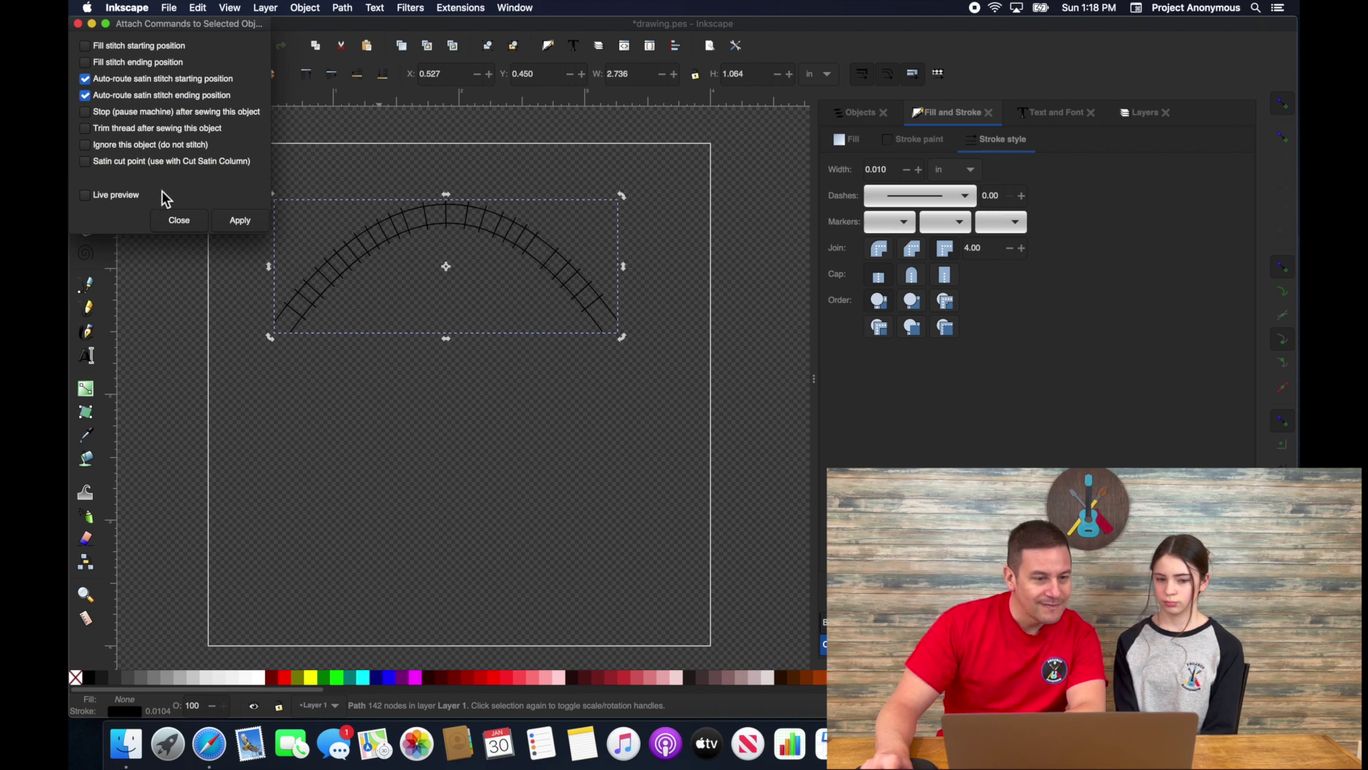
{"action": "left_click", "coordinate": [240, 222]}
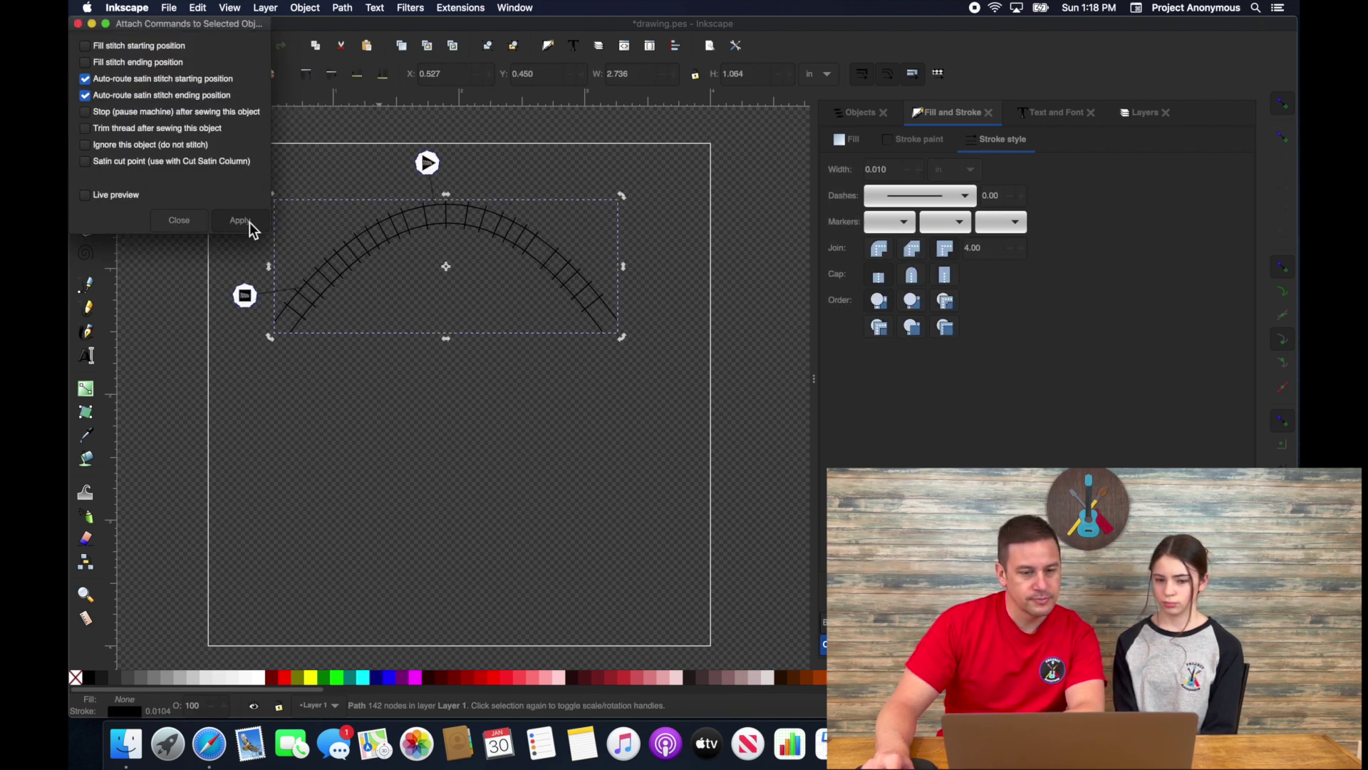
Pull the starting marker out beyond the arc's left end, undoing a wrong move.
{"action": "left_click", "coordinate": [434, 171]}
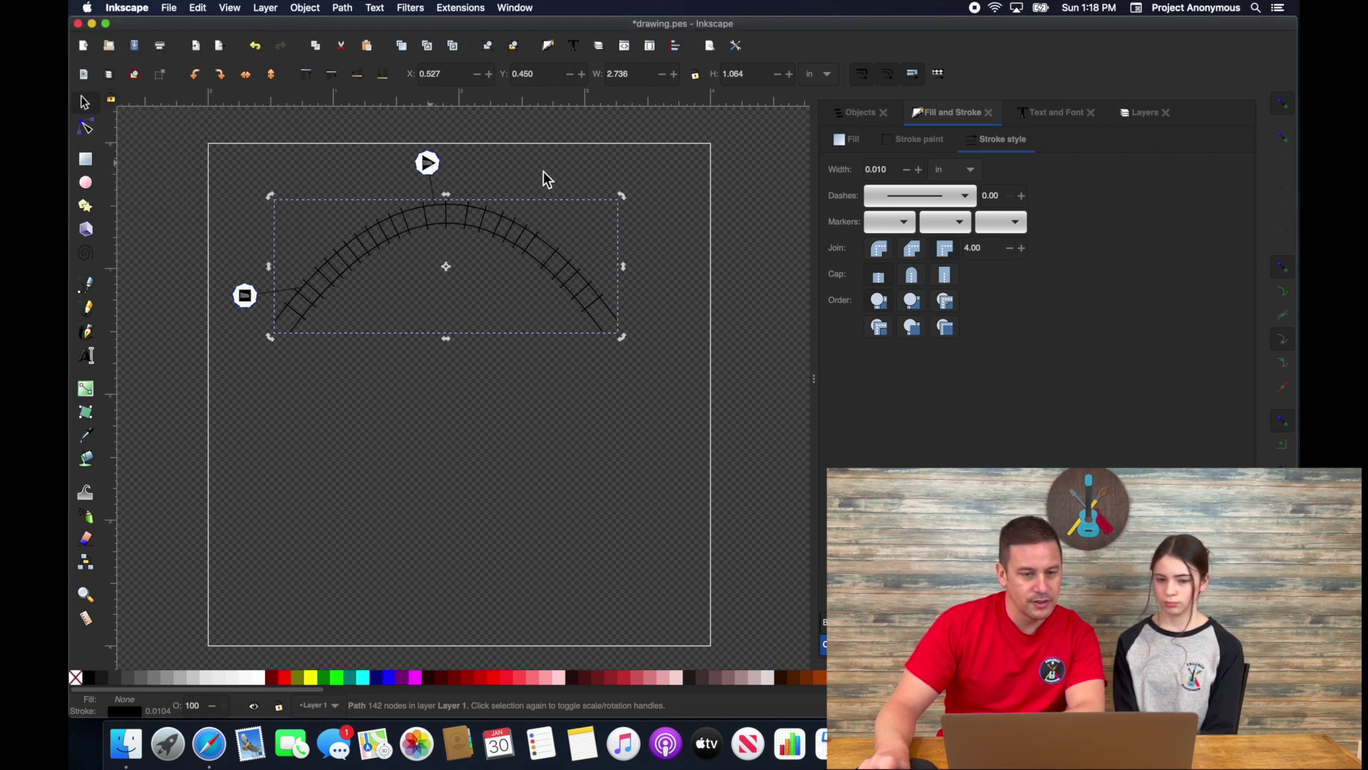
{"action": "key", "text": "Tab"}
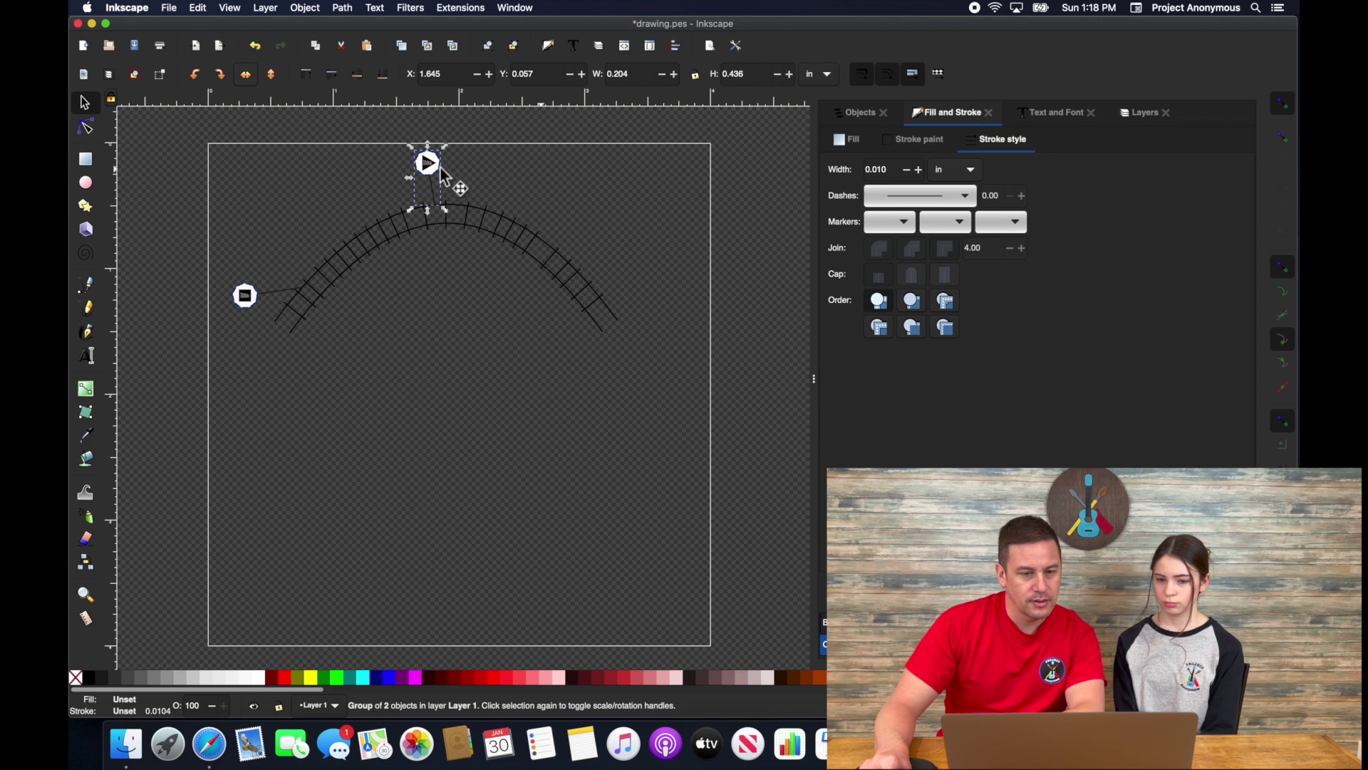
{"action": "left_click", "coordinate": [531, 169]}
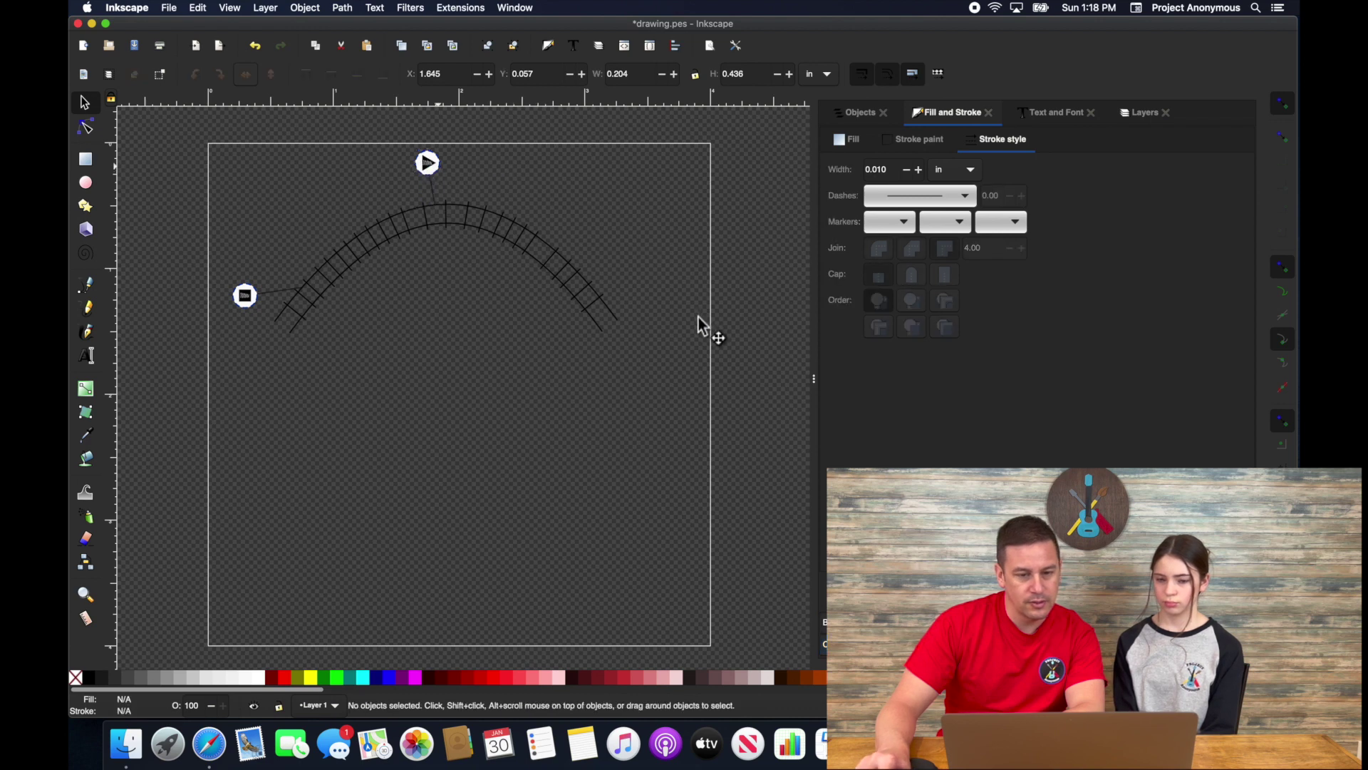
{"action": "key", "text": "Tab"}
{"action": "left_click_drag", "start_coordinate": [718, 345], "coordinate": [390, 377]}
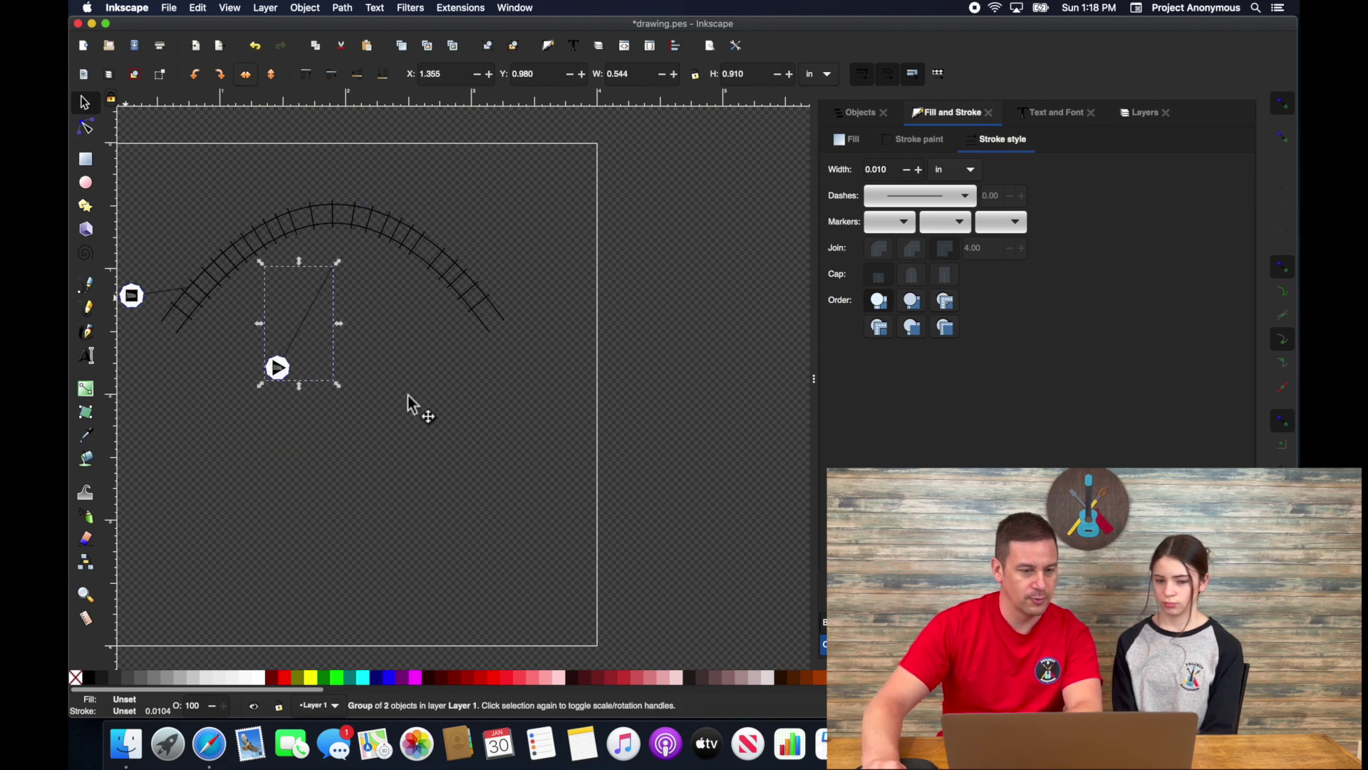
{"action": "key", "text": "ctrl+z"}
{"action": "left_click", "coordinate": [131, 295]}
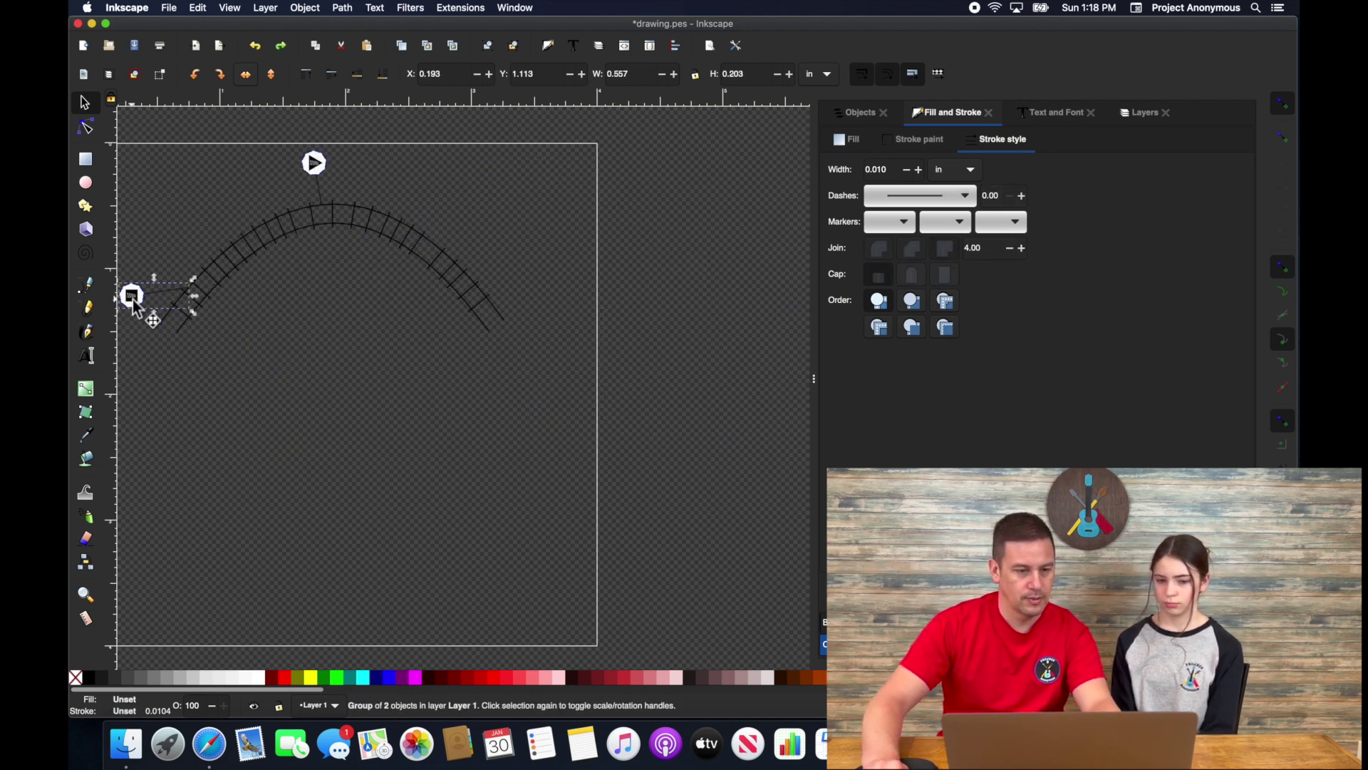
{"action": "left_click_drag", "start_coordinate": [134, 305], "coordinate": [262, 450]}
Move the ending marker beyond the arc's right end and select the arc with both markers.
{"action": "left_click", "coordinate": [451, 349]}
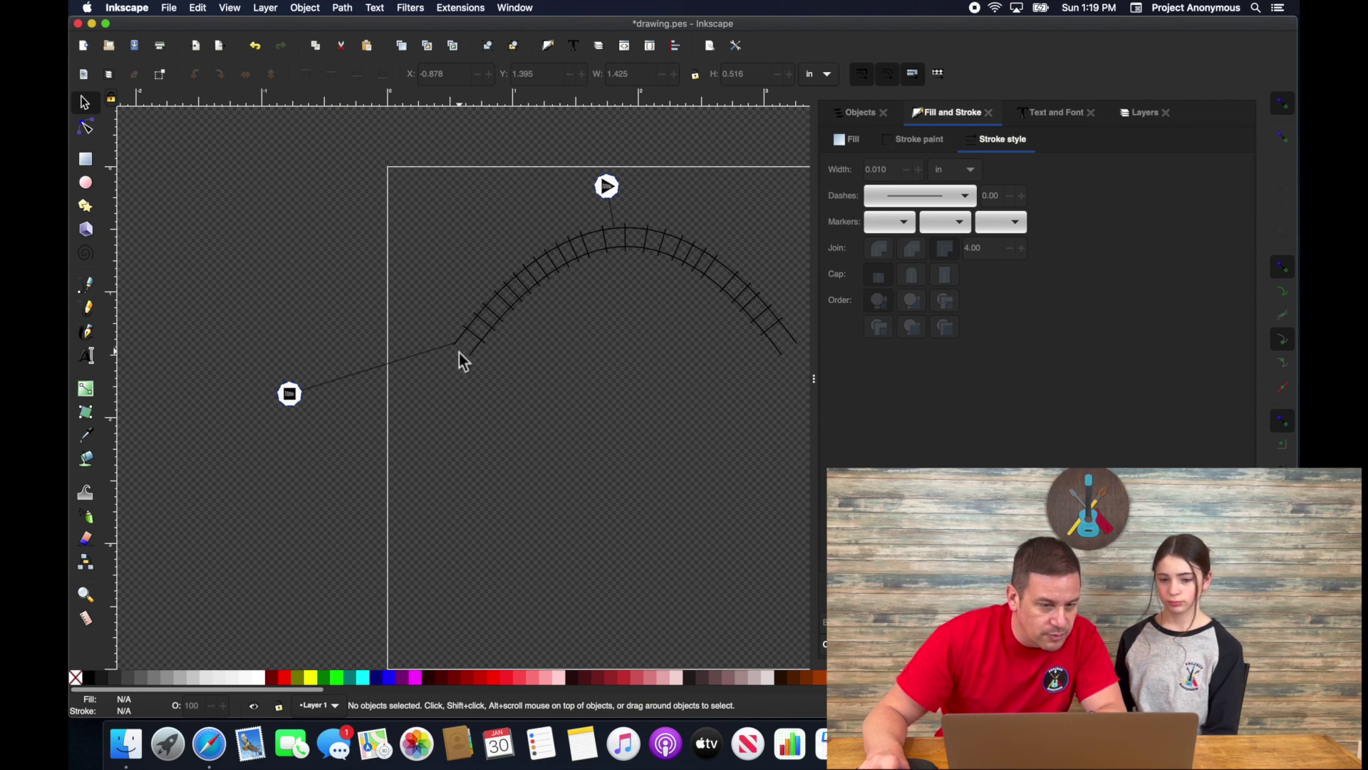
{"action": "scroll", "coordinate": [581, 365], "scroll_direction": "right", "scroll_amount": 5}
{"action": "scroll", "coordinate": [581, 365], "scroll_direction": "down", "scroll_amount": 1}
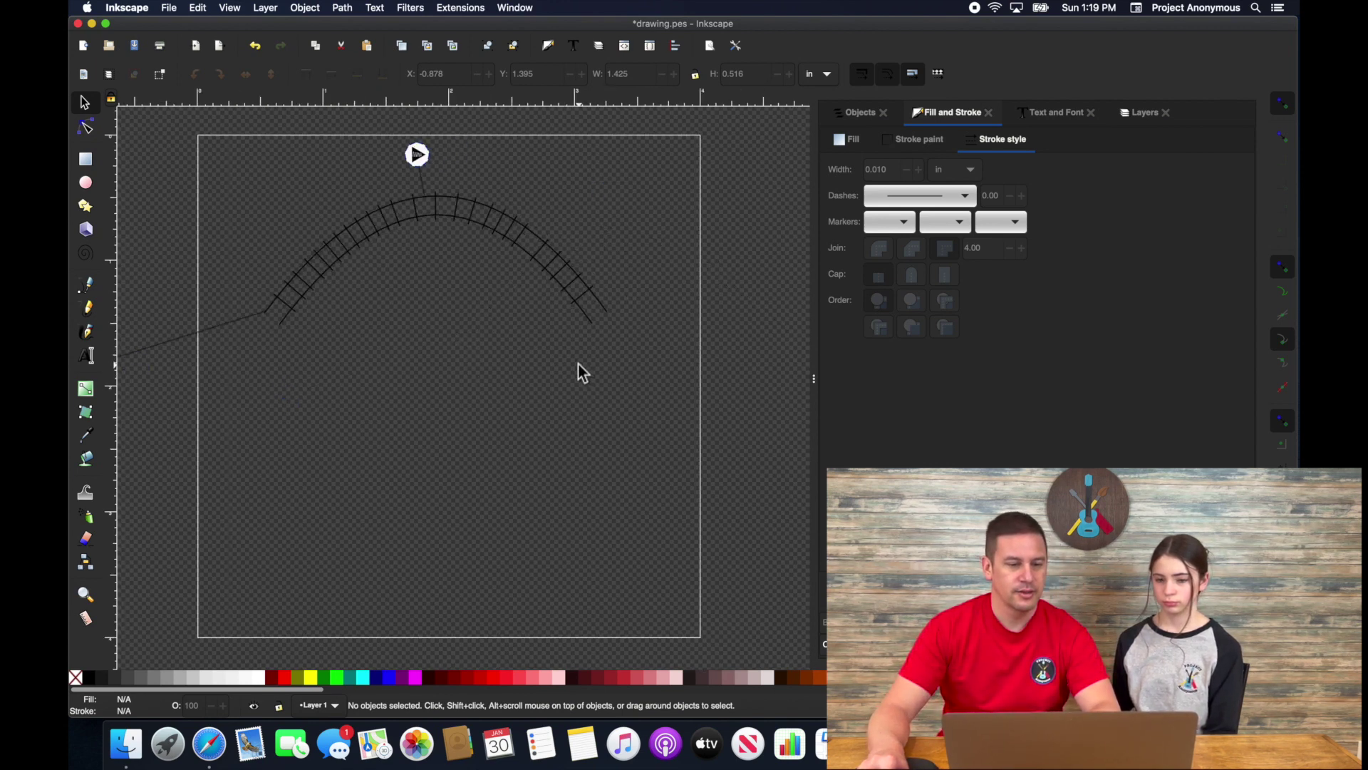
{"action": "scroll", "coordinate": [579, 367], "scroll_direction": "left", "scroll_amount": 3}
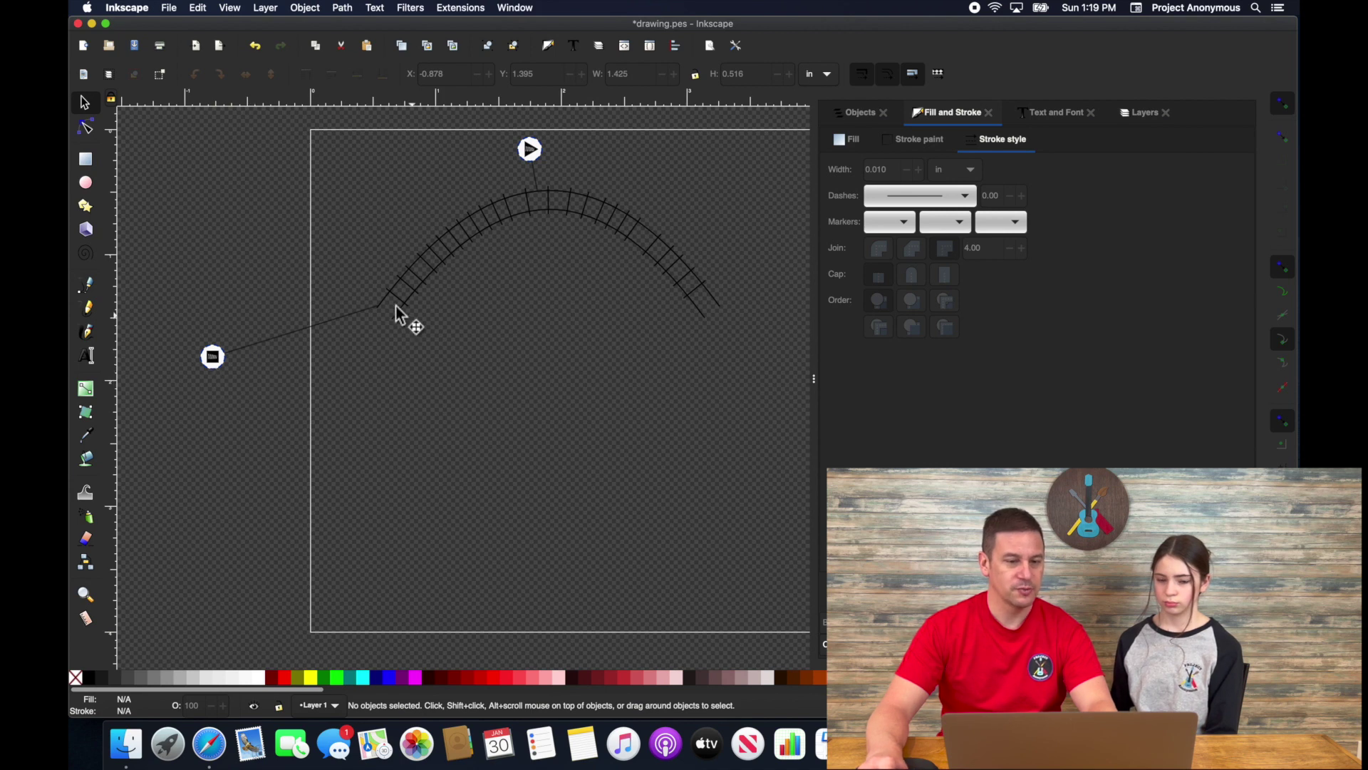
{"action": "mouse_move", "coordinate": [534, 157]}
{"action": "left_mouse_down"}
{"action": "mouse_move", "coordinate": [632, 165]}
{"action": "mouse_move", "coordinate": [772, 241]}
{"action": "mouse_move", "coordinate": [788, 357]}
{"action": "mouse_move", "coordinate": [780, 446]}
{"action": "mouse_move", "coordinate": [824, 319]}
{"action": "mouse_move", "coordinate": [899, 242]}
{"action": "mouse_move", "coordinate": [742, 266]}
{"action": "mouse_move", "coordinate": [792, 361]}
{"action": "left_mouse_up"}
{"action": "scroll", "coordinate": [712, 356], "scroll_direction": "down", "scroll_amount": 2}
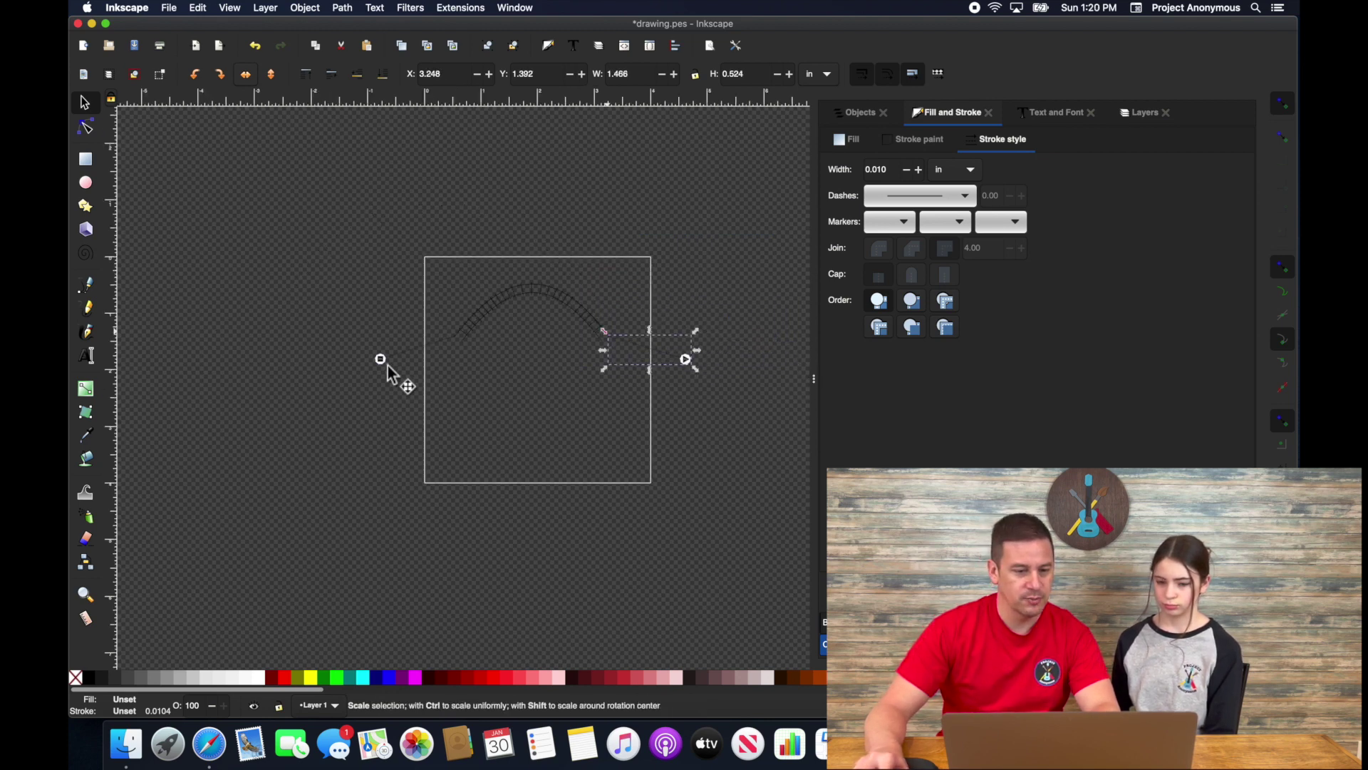
{"action": "left_click_drag", "start_coordinate": [300, 284], "coordinate": [713, 411]}
{"action": "mouse_move", "coordinate": [279, 230]}
{"action": "left_mouse_down"}
{"action": "mouse_move", "coordinate": [567, 423]}
{"action": "mouse_move", "coordinate": [808, 438]}
{"action": "mouse_move", "coordinate": [741, 415]}
{"action": "left_mouse_up"}
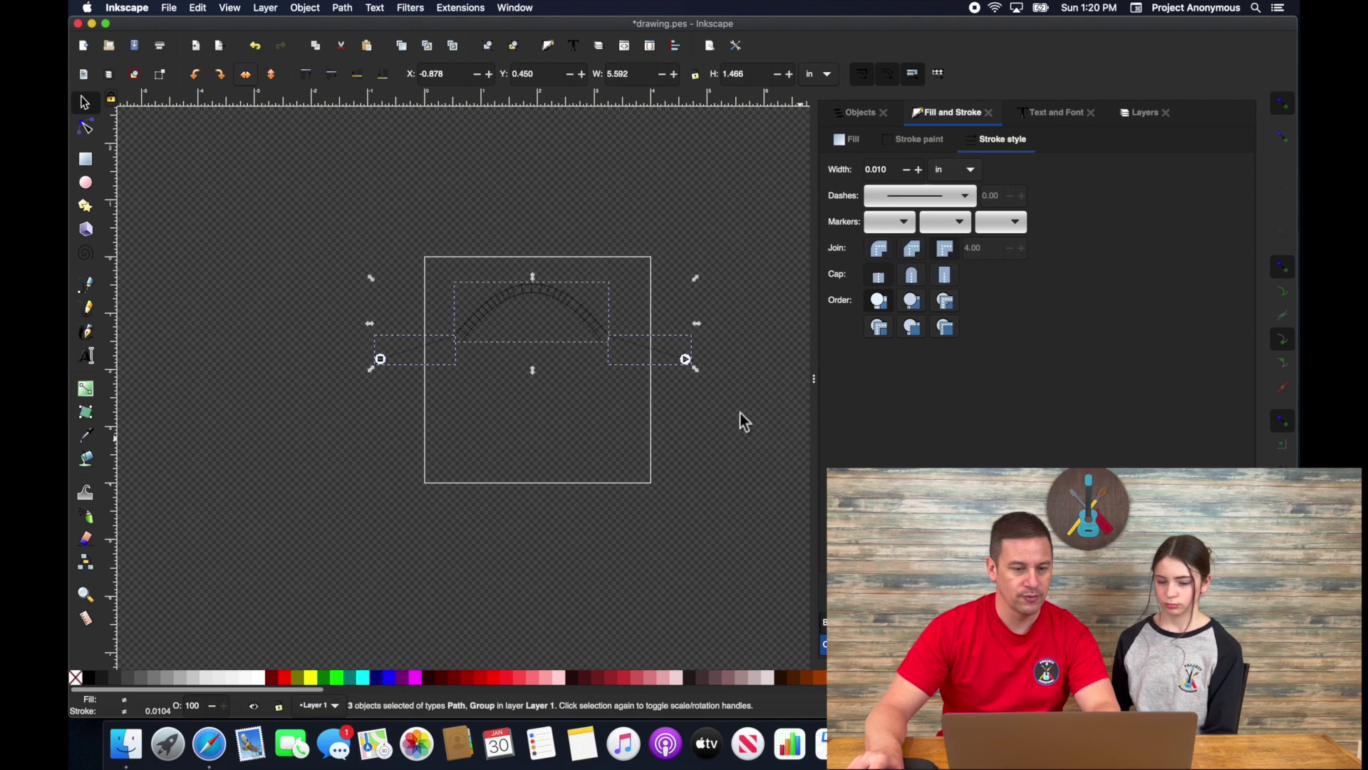
{"action": "left_click", "coordinate": [459, 9]}
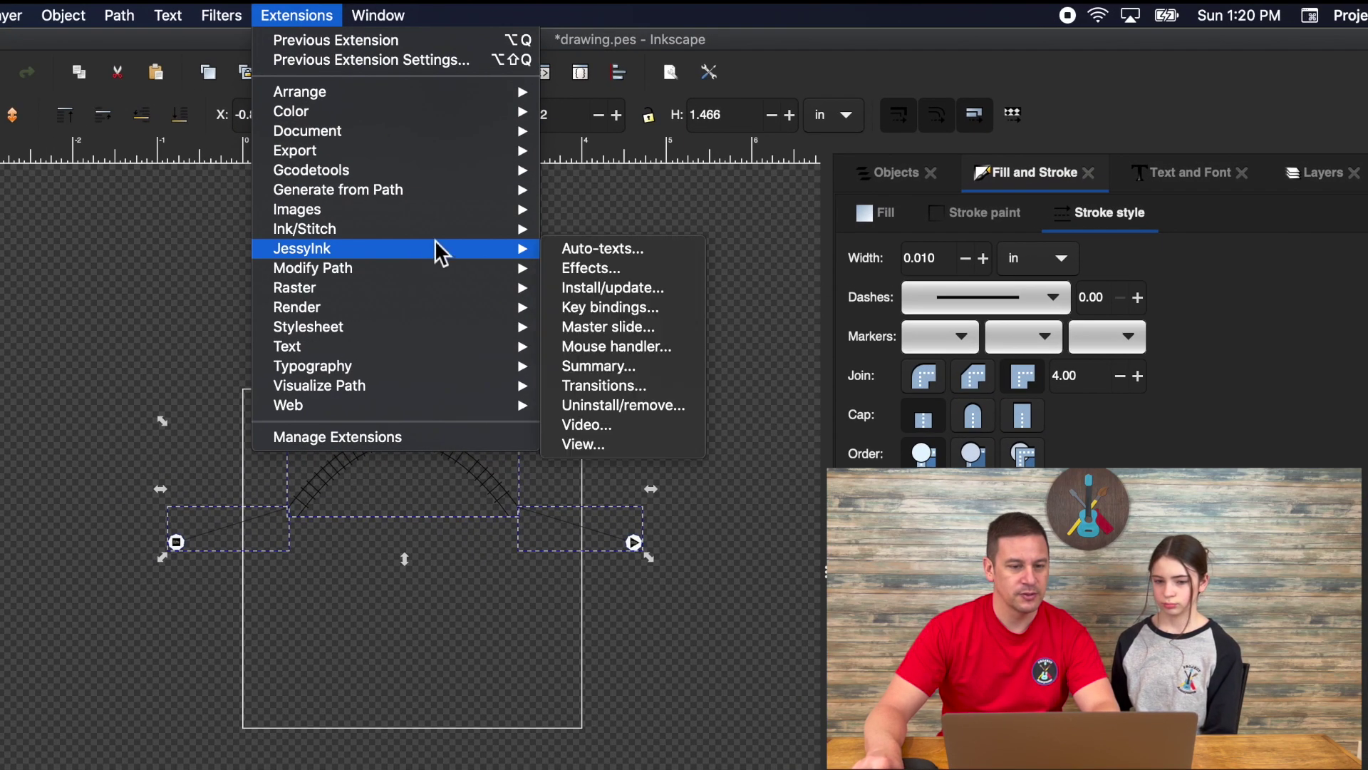
Run Auto-Route Satin Columns with Trim jump stitches checked, then select the routed arc group.
{"action": "mouse_move", "coordinate": [568, 151]}
{"action": "mouse_move", "coordinate": [631, 382]}
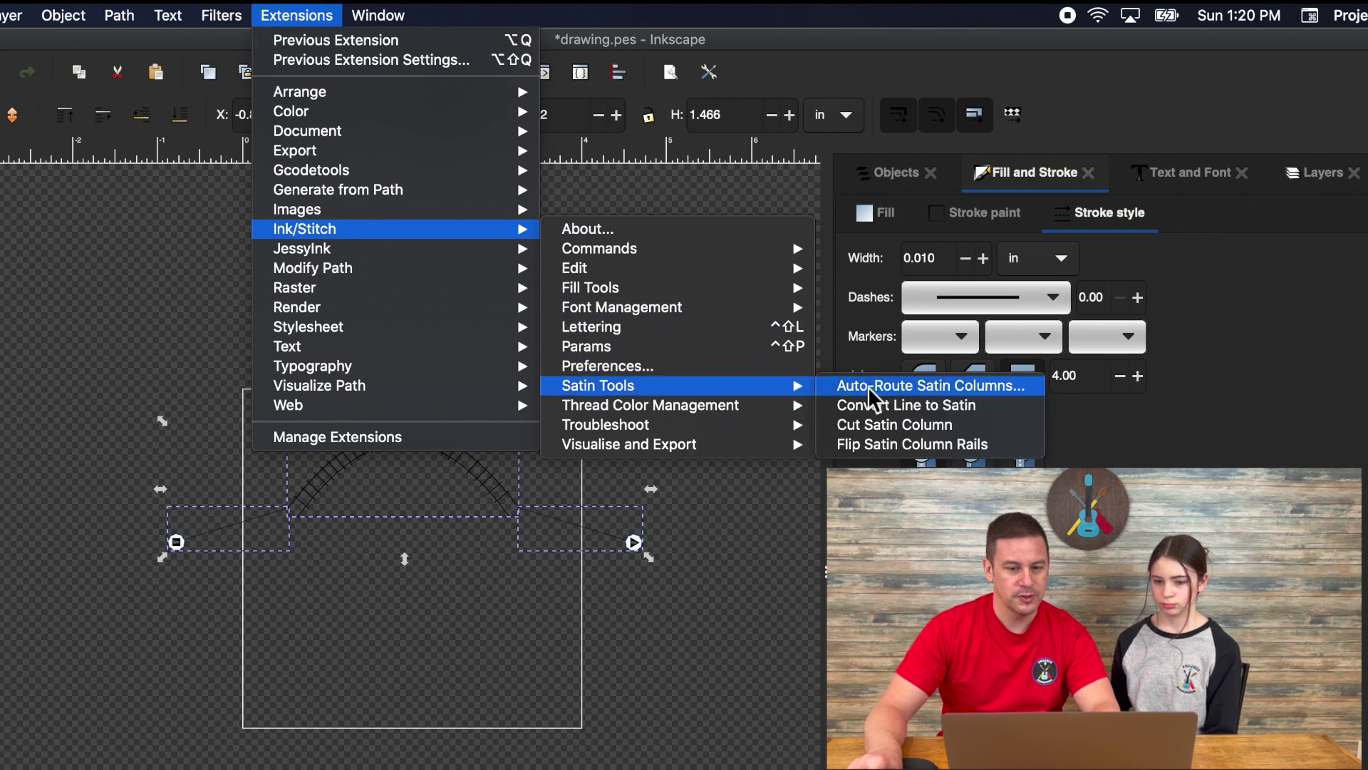
{"action": "left_click", "coordinate": [972, 387]}
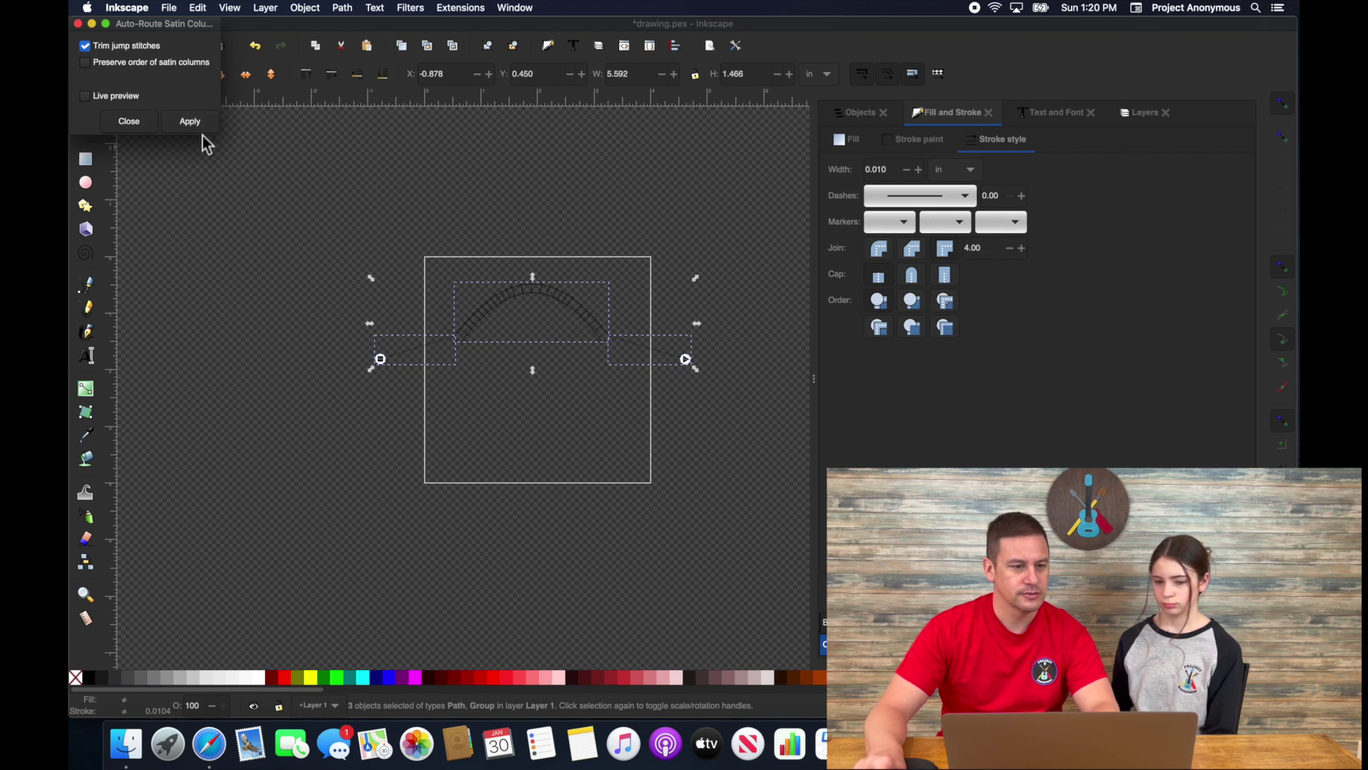
{"action": "left_click", "coordinate": [191, 123]}
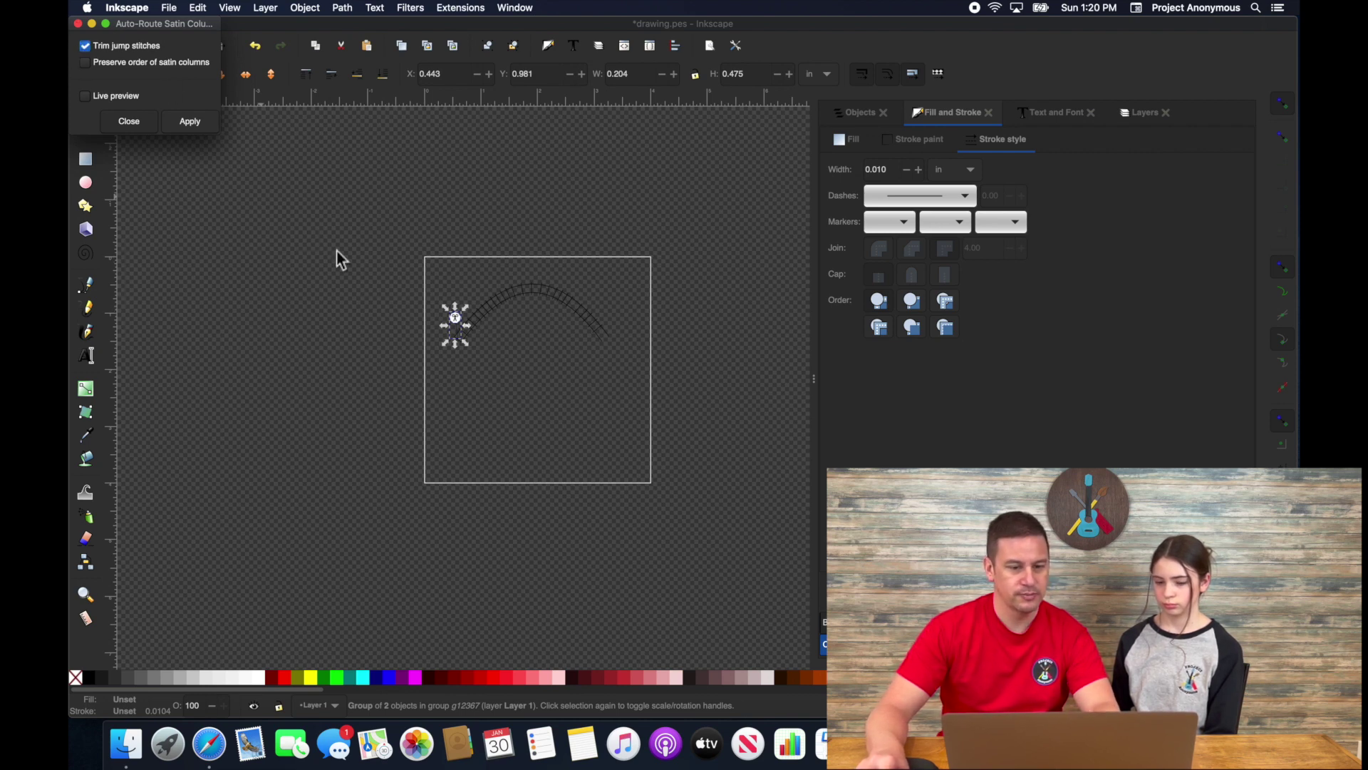
{"action": "left_click", "coordinate": [413, 249]}
{"action": "left_click_drag", "start_coordinate": [626, 366], "coordinate": [650, 378]}
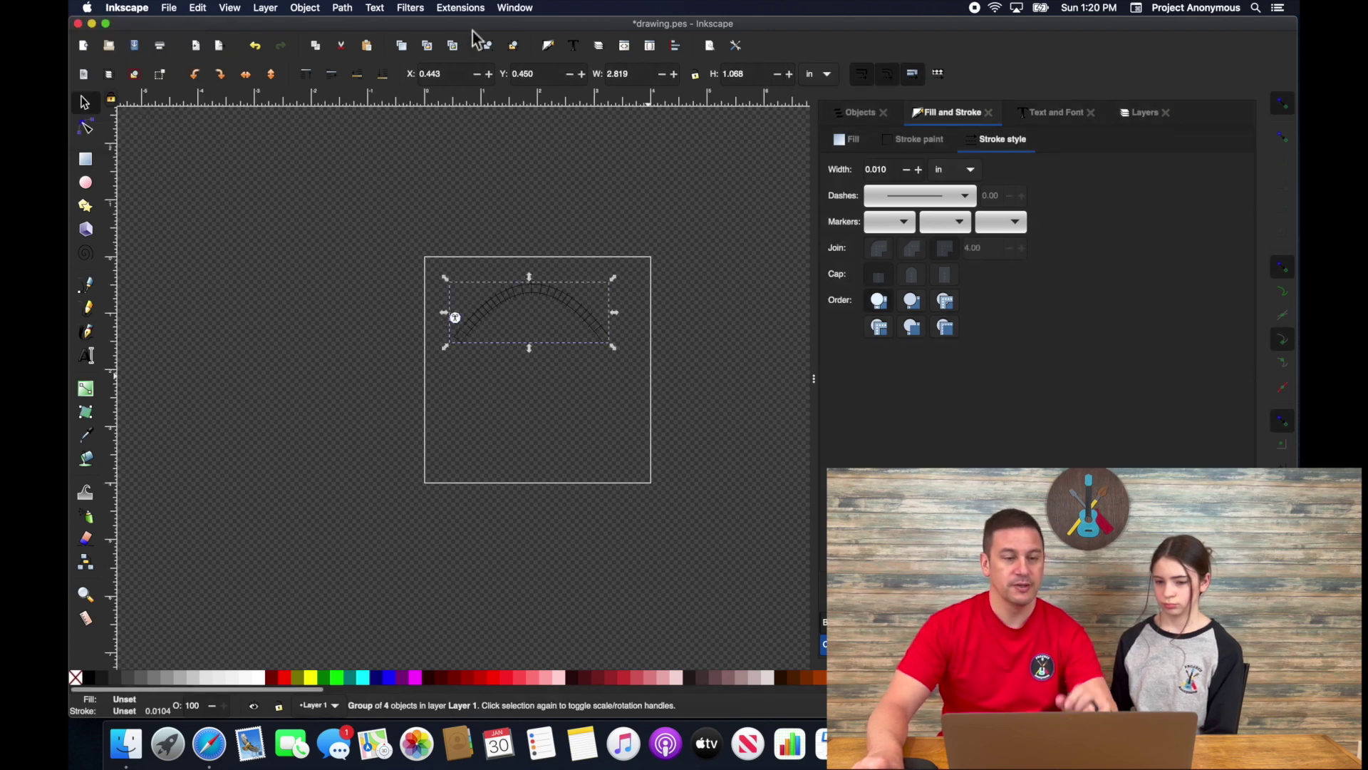
Launch the Ink/Stitch Simulator and raise the playback speed until the arc finishes stitching.
{"action": "left_click", "coordinate": [460, 8]}
{"action": "mouse_move", "coordinate": [614, 155]}
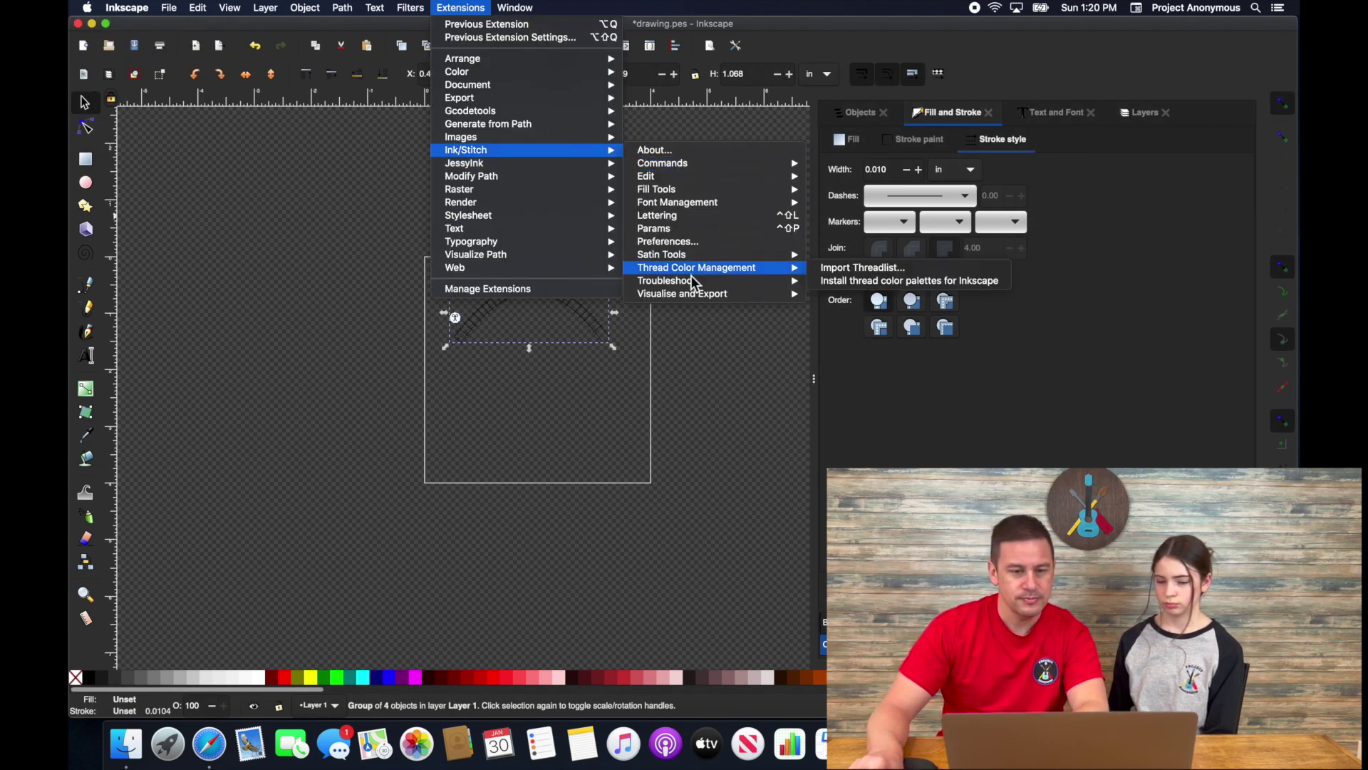
{"action": "mouse_move", "coordinate": [791, 294]}
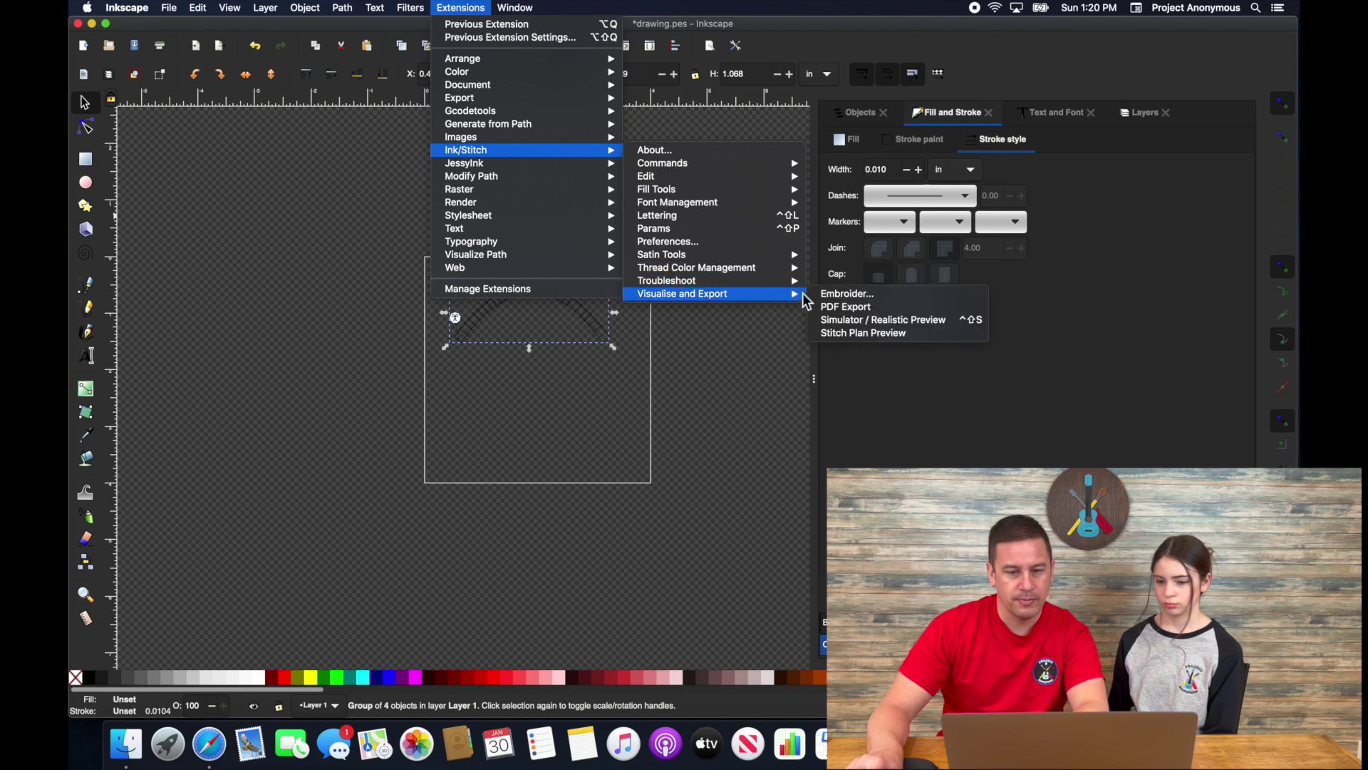
{"action": "left_click", "coordinate": [873, 315]}
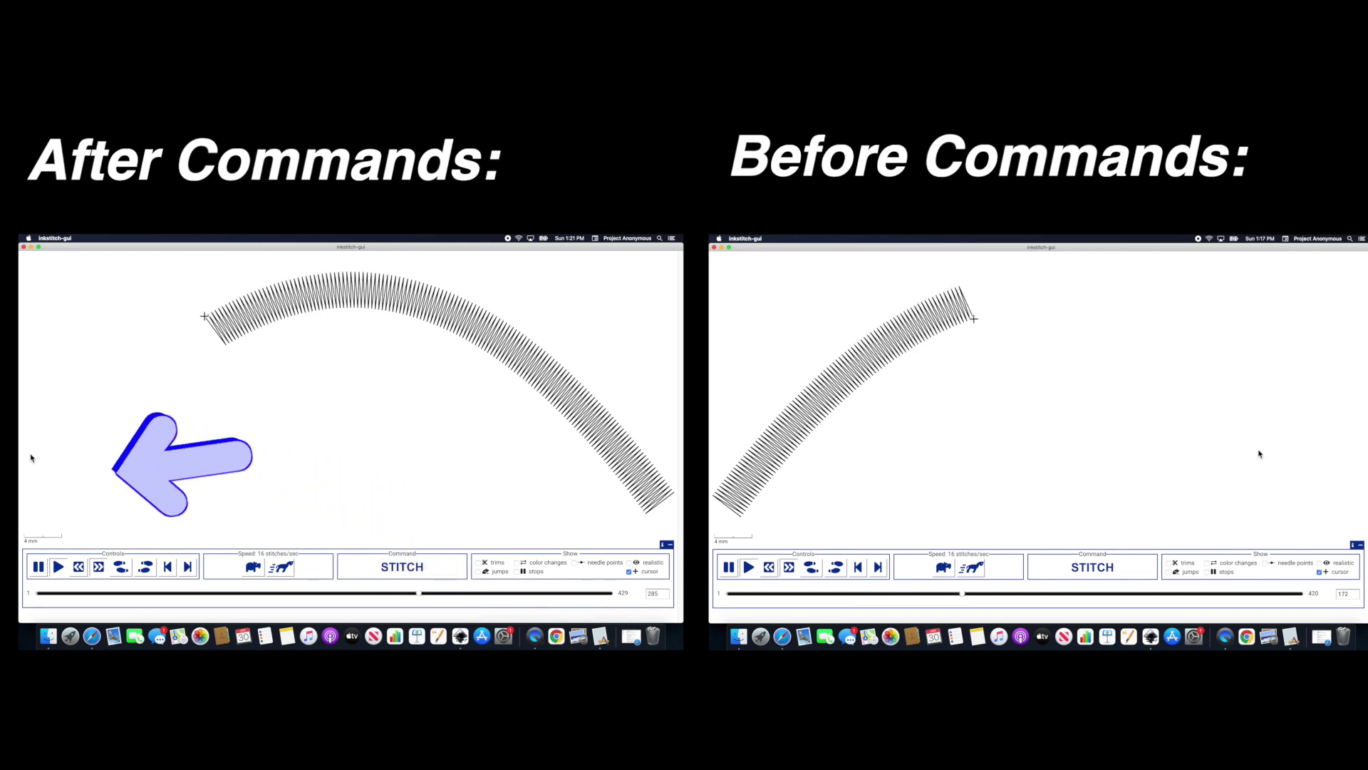
{"action": "left_click", "coordinate": [972, 567]}
{"action": "left_click", "coordinate": [971, 567]}
{"action": "left_click", "coordinate": [972, 567]}
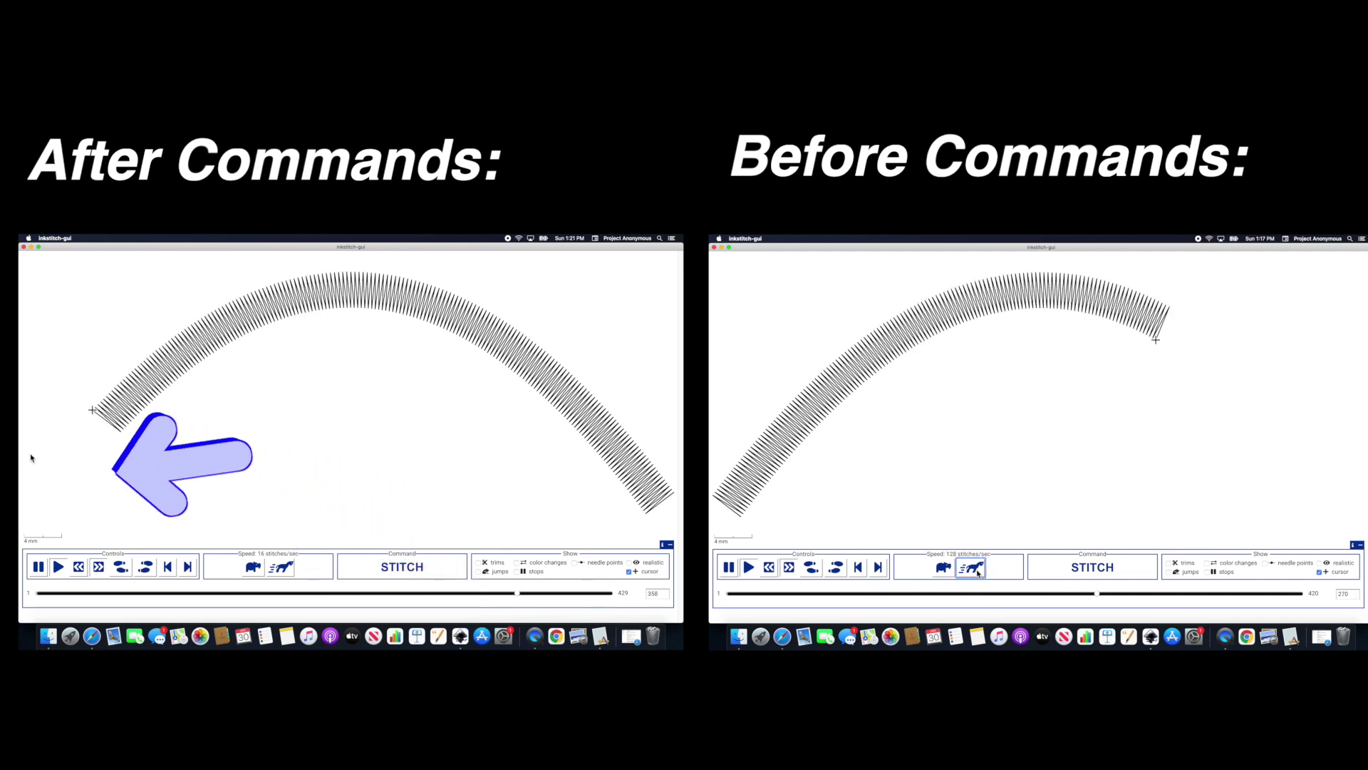
{"action": "left_click", "coordinate": [972, 568]}
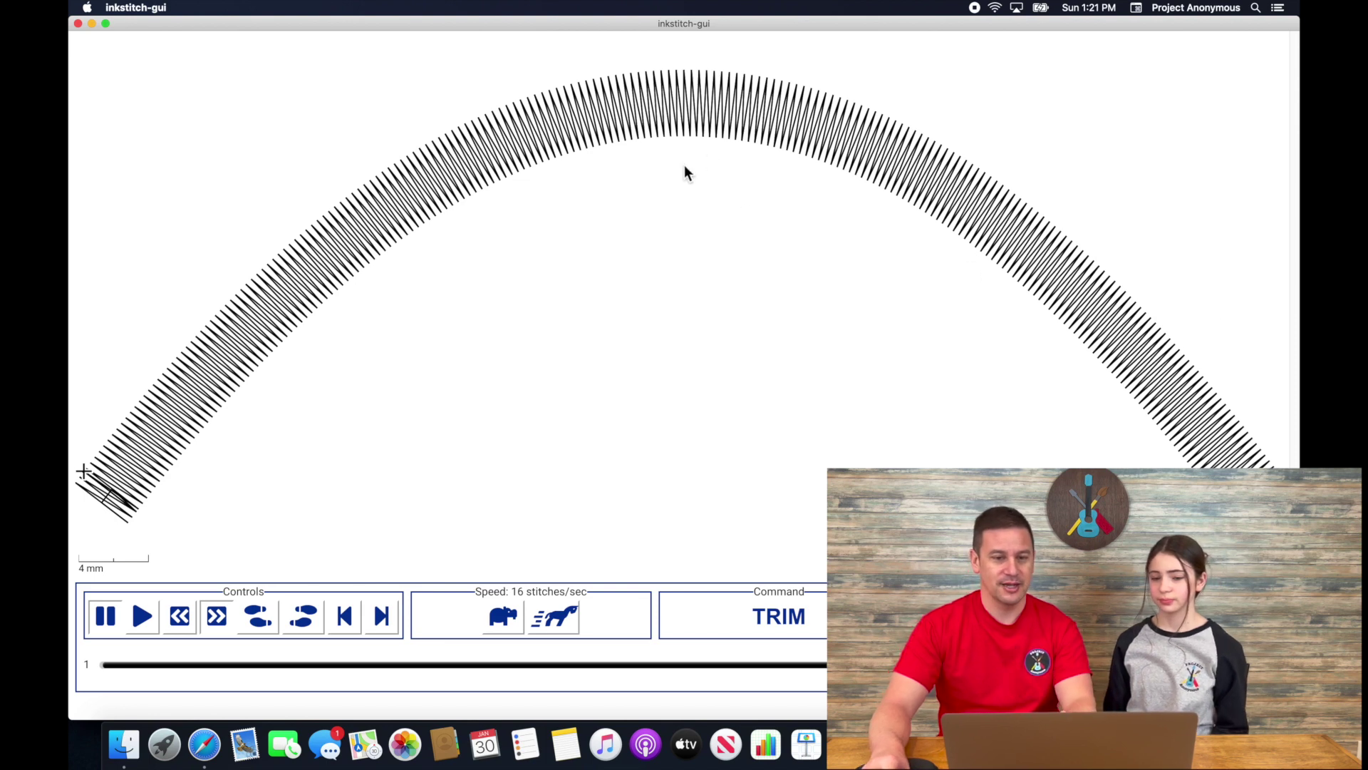
Close the inkstitch-gui preview and reselect the 146-node satin arch on the canvas.
{"action": "left_click", "coordinate": [78, 23]}
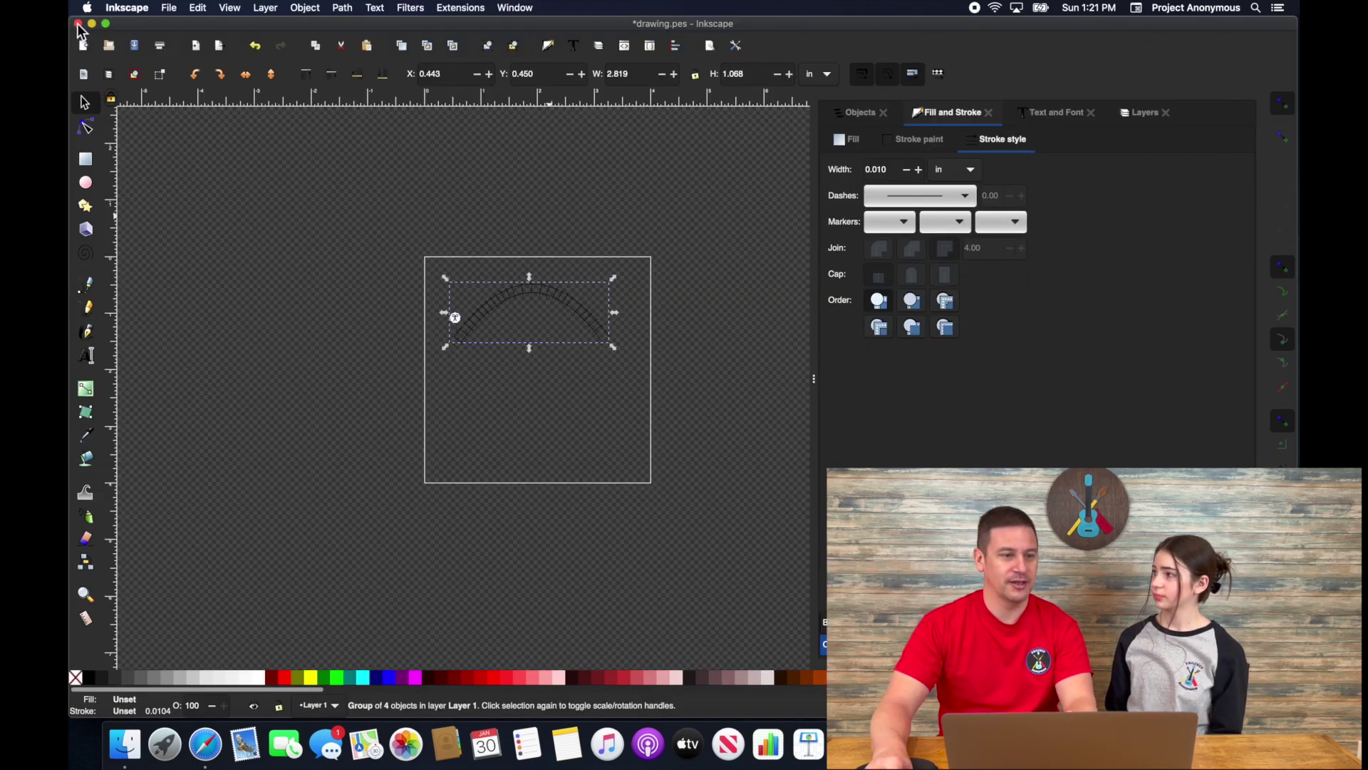
{"action": "left_click", "coordinate": [579, 316]}
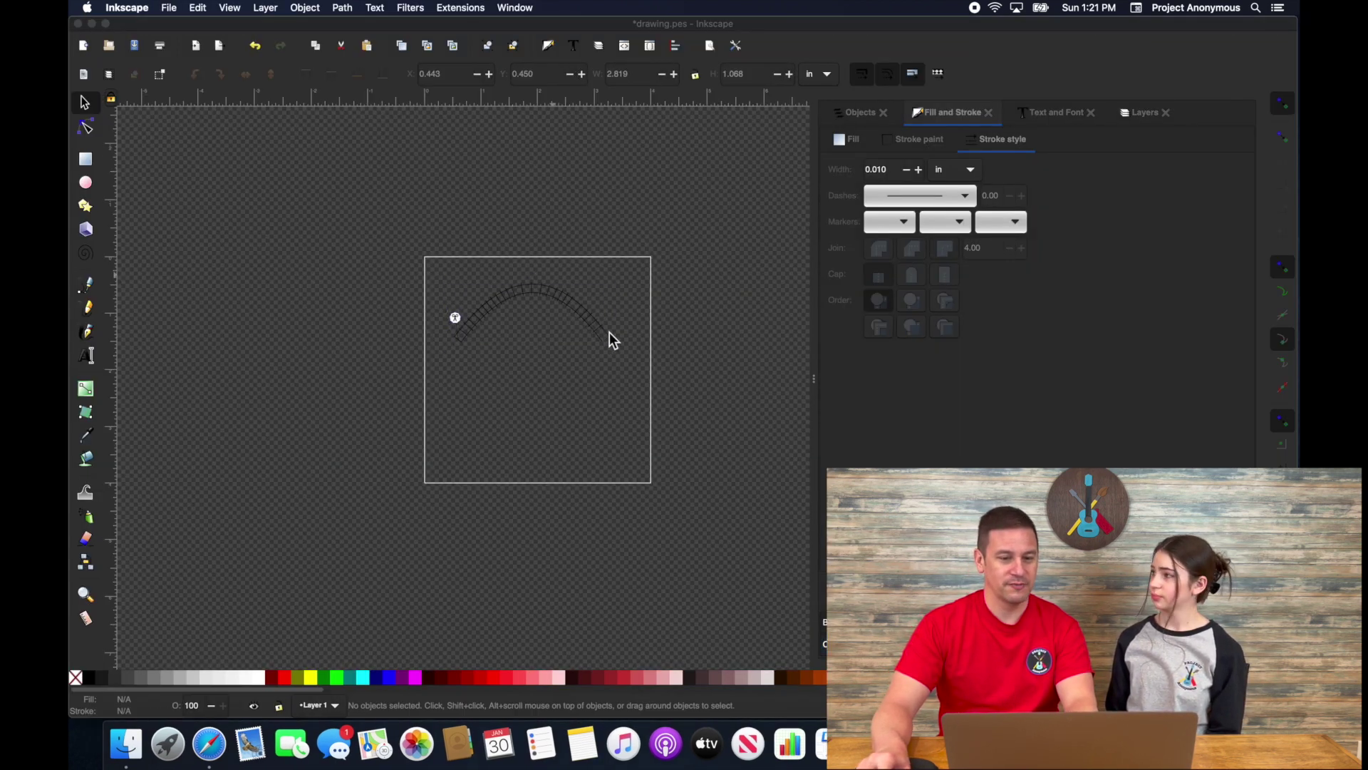
{"action": "left_click", "coordinate": [595, 327]}
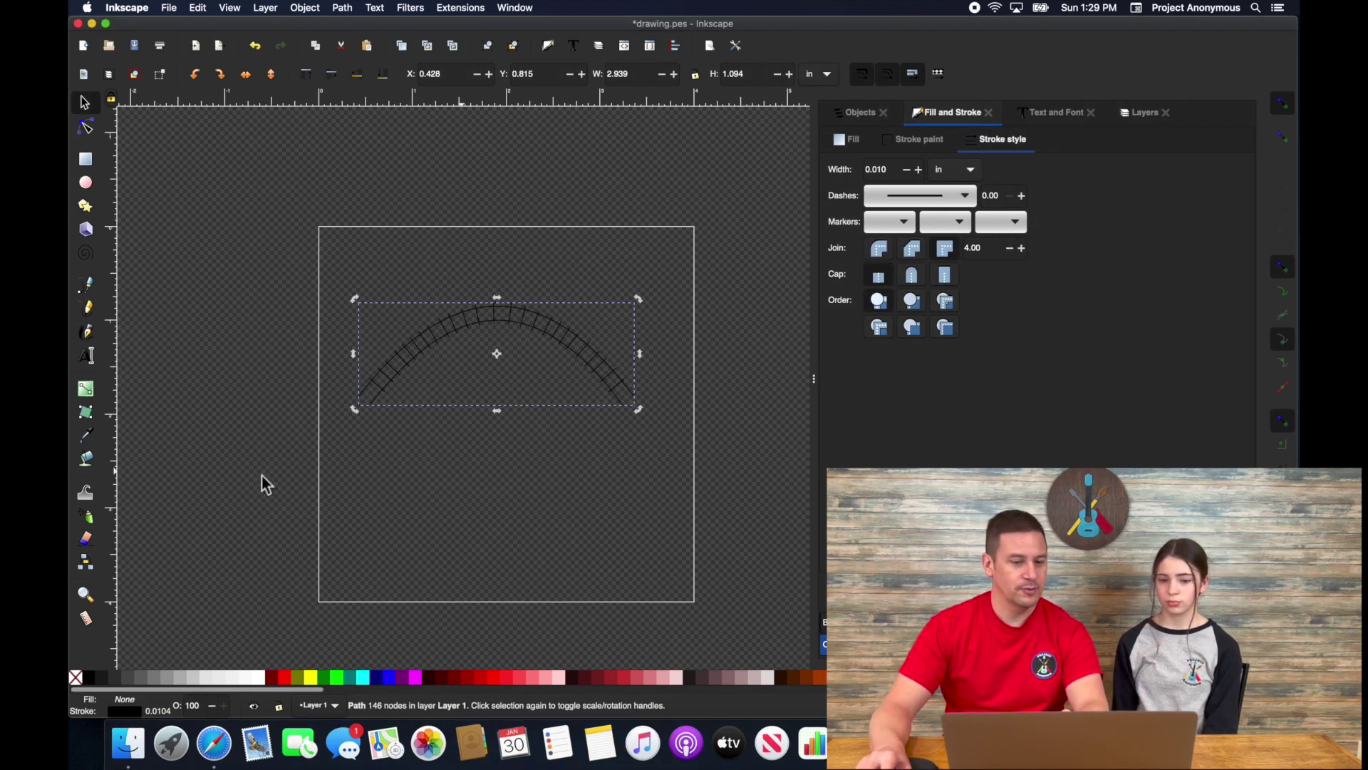
Deselect everything, then select the 2.939 in by 1.094 in satin arch path.
{"action": "left_click", "coordinate": [383, 503]}
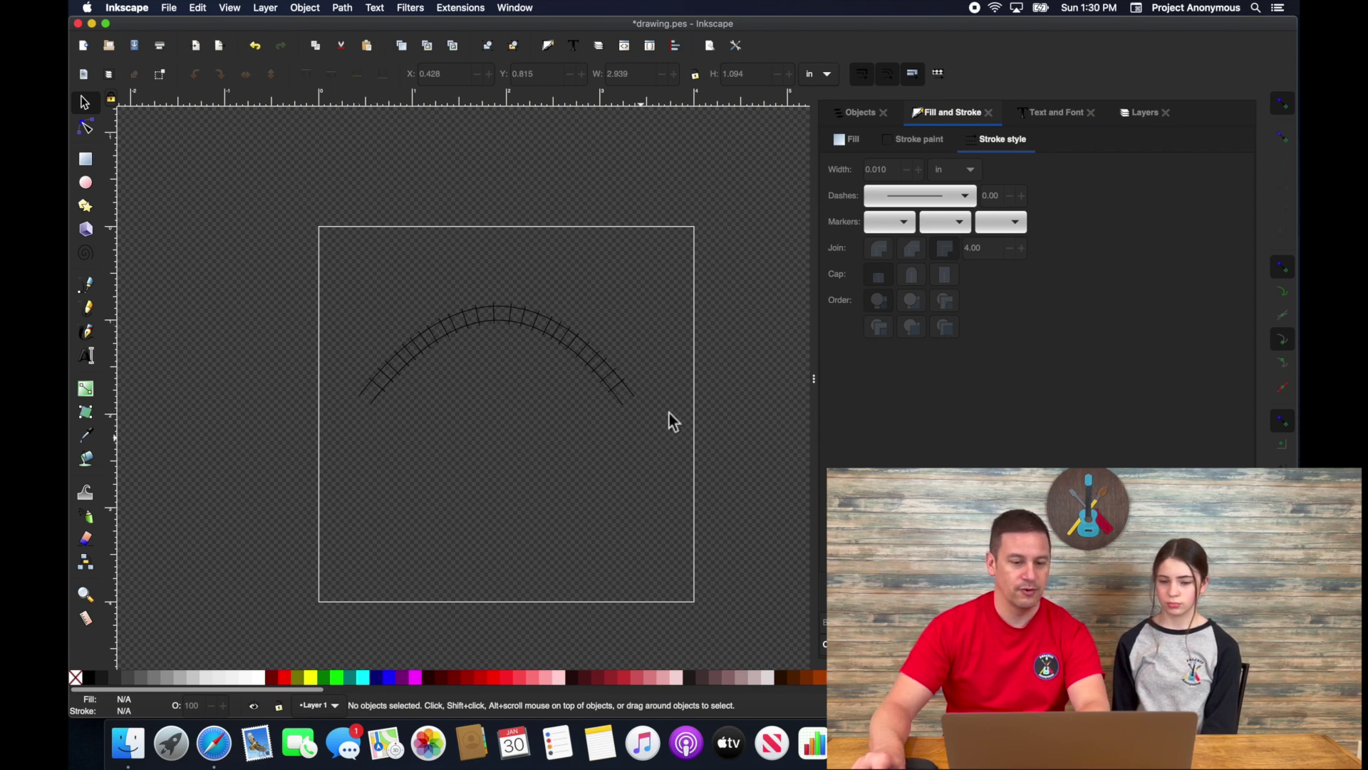
{"action": "left_click", "coordinate": [515, 312]}
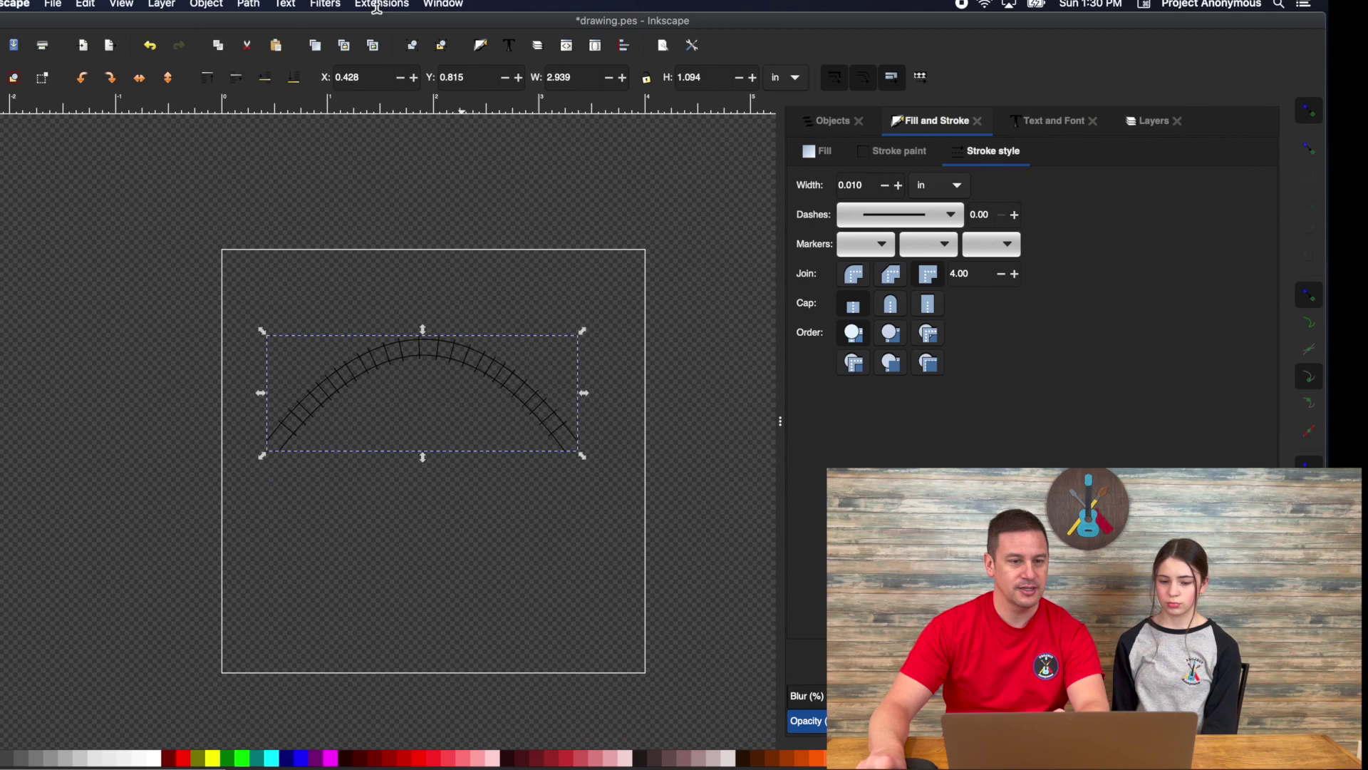
Attach a Satin cut point command to the selected arch via Ink/Stitch Commands.
{"action": "left_click", "coordinate": [460, 8]}
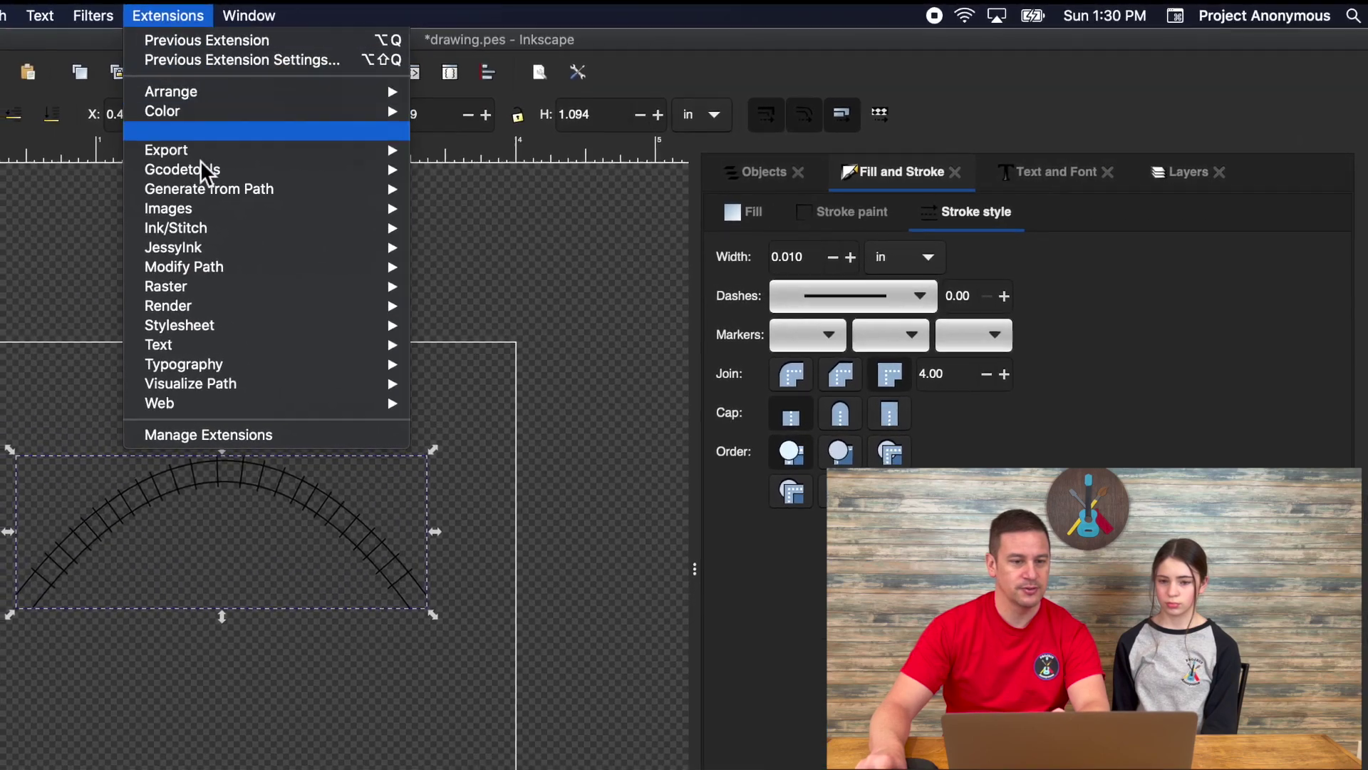
{"action": "mouse_move", "coordinate": [388, 228]}
{"action": "mouse_move", "coordinate": [466, 248]}
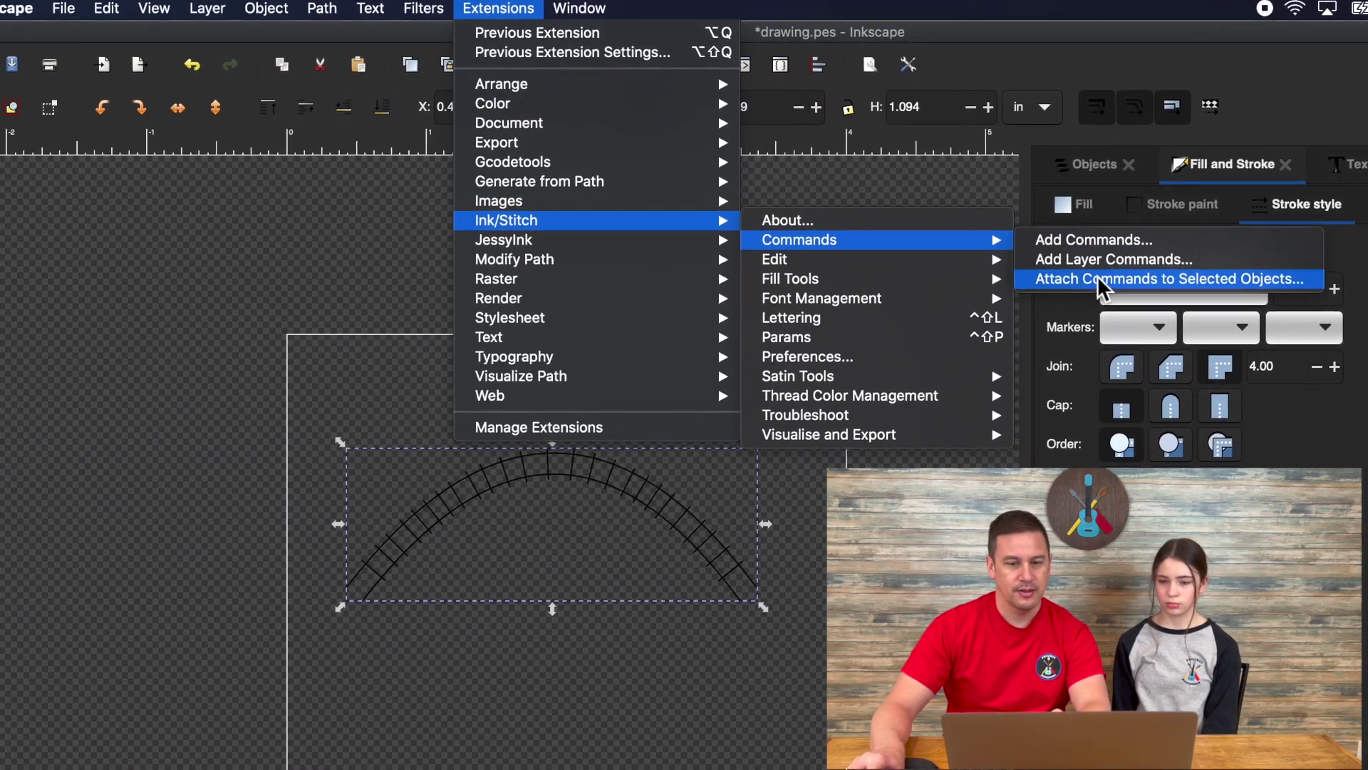
{"action": "left_click", "coordinate": [1040, 283]}
{"action": "left_click", "coordinate": [152, 240]}
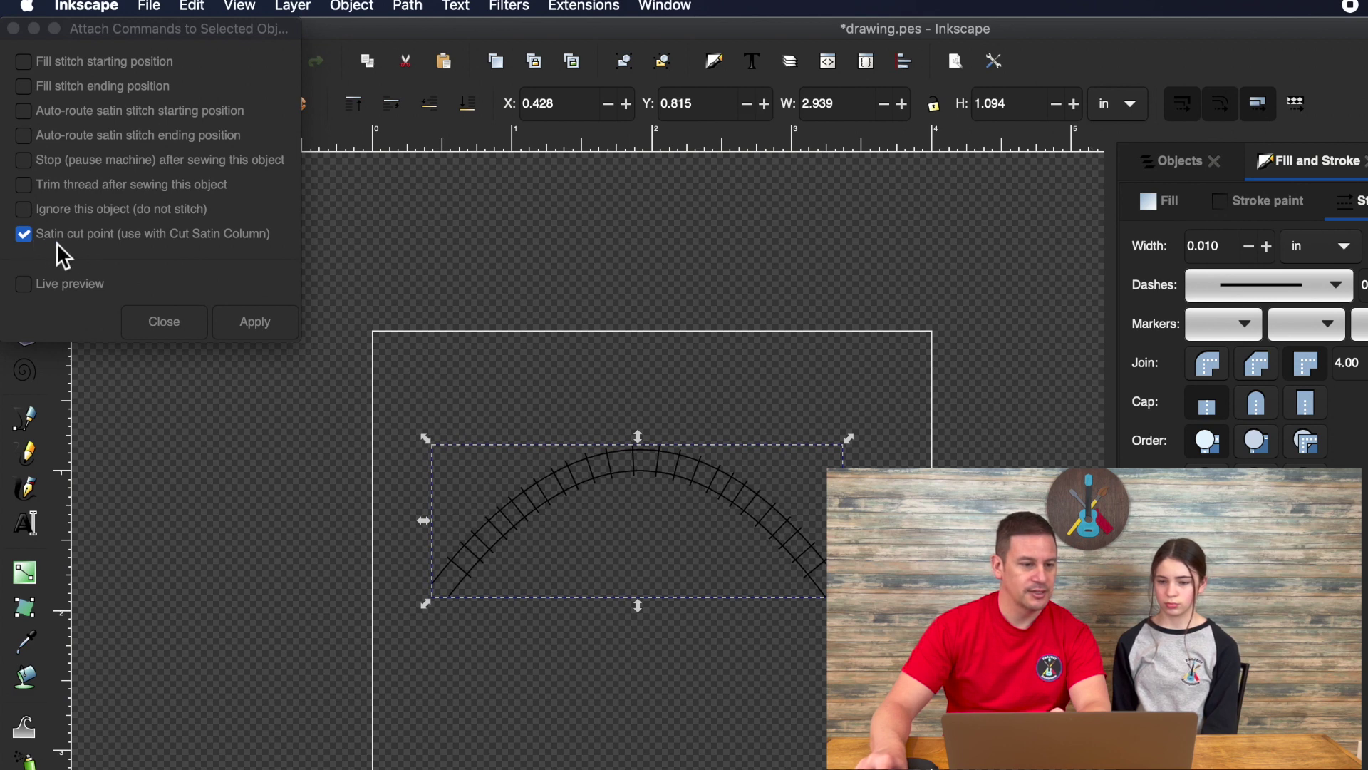
{"action": "left_click", "coordinate": [265, 326]}
{"action": "left_click", "coordinate": [266, 326]}
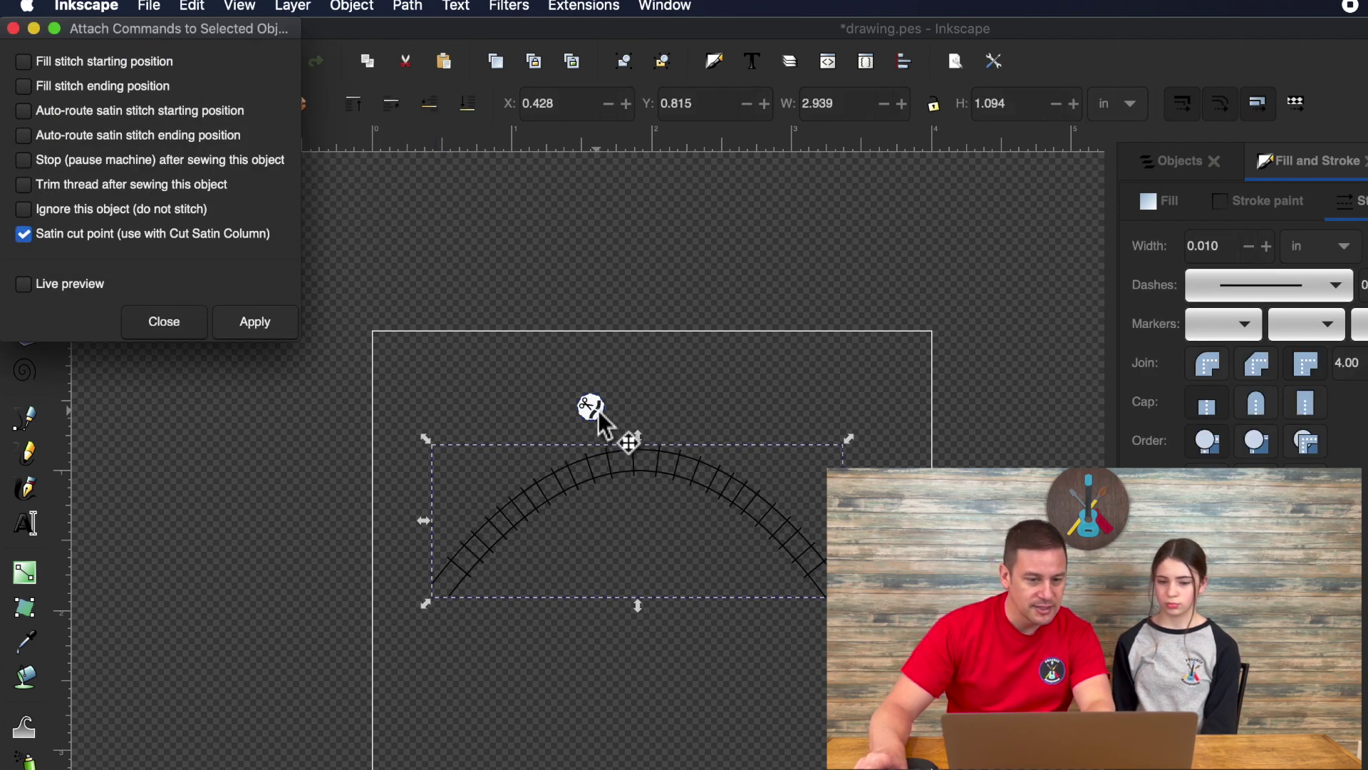
Move the cut point marker onto the arch's right shoulder and rubber-band select both.
{"action": "scroll", "coordinate": [596, 408], "scroll_direction": "up", "scroll_amount": 1}
{"action": "scroll", "coordinate": [597, 409], "scroll_direction": "up", "scroll_amount": 1}
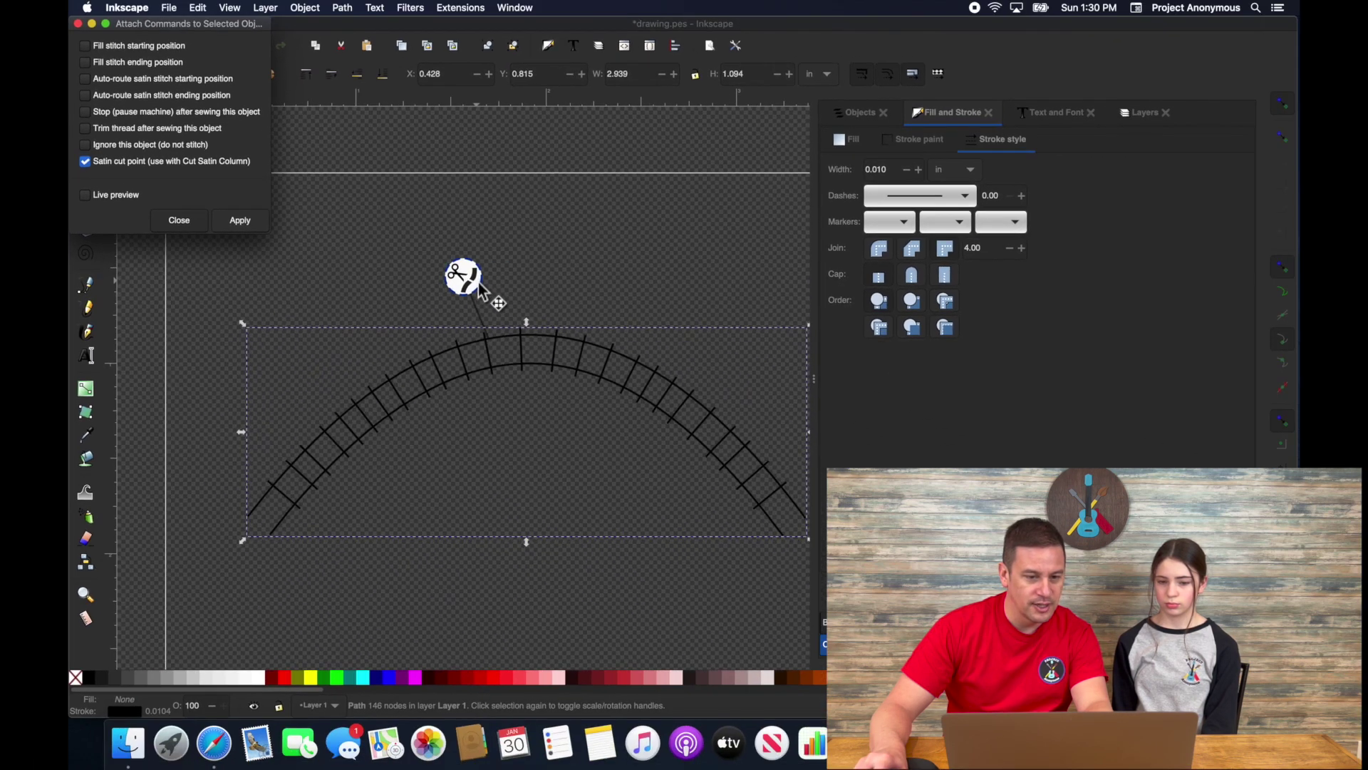
{"action": "scroll", "coordinate": [478, 285], "scroll_direction": "down", "scroll_amount": 2}
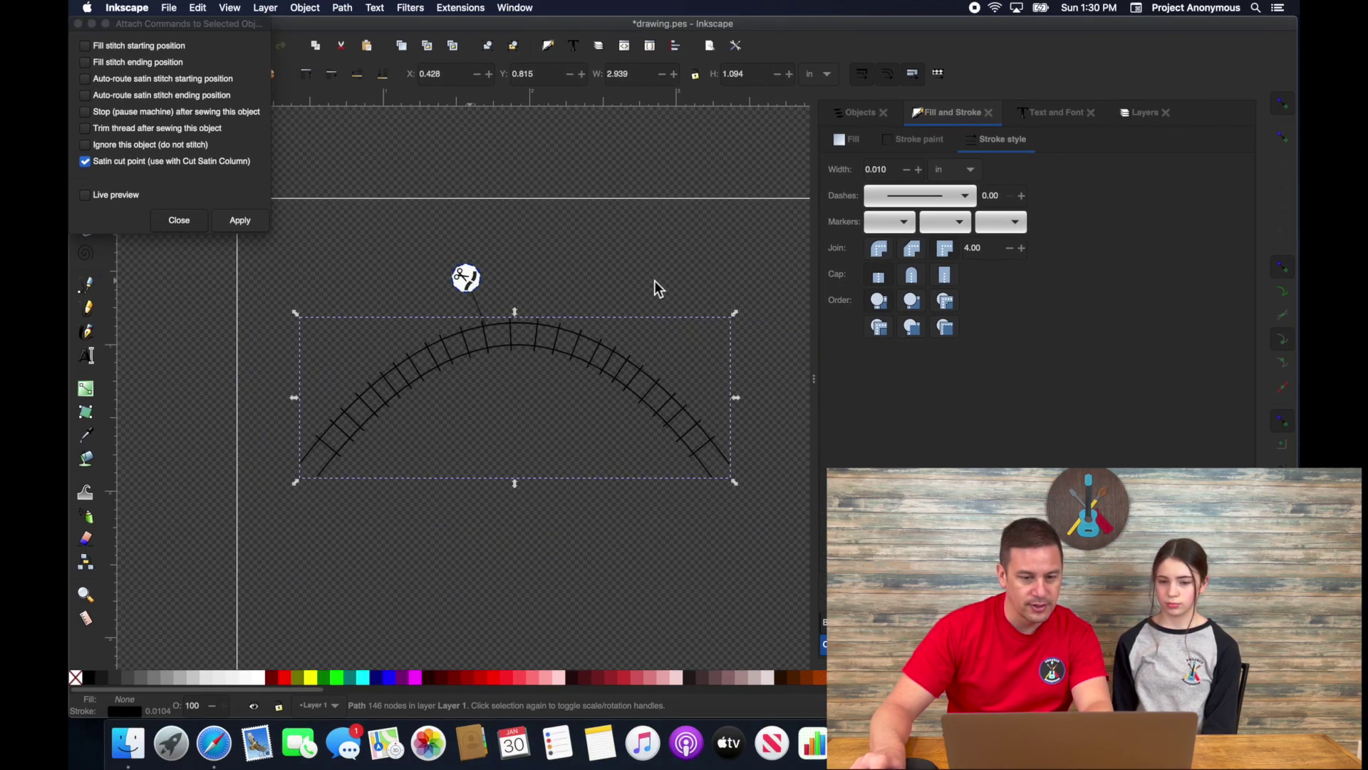
{"action": "mouse_move", "coordinate": [689, 292]}
{"action": "left_mouse_down"}
{"action": "mouse_move", "coordinate": [850, 316]}
{"action": "mouse_move", "coordinate": [639, 344]}
{"action": "mouse_move", "coordinate": [754, 345]}
{"action": "mouse_move", "coordinate": [674, 330]}
{"action": "left_mouse_up"}
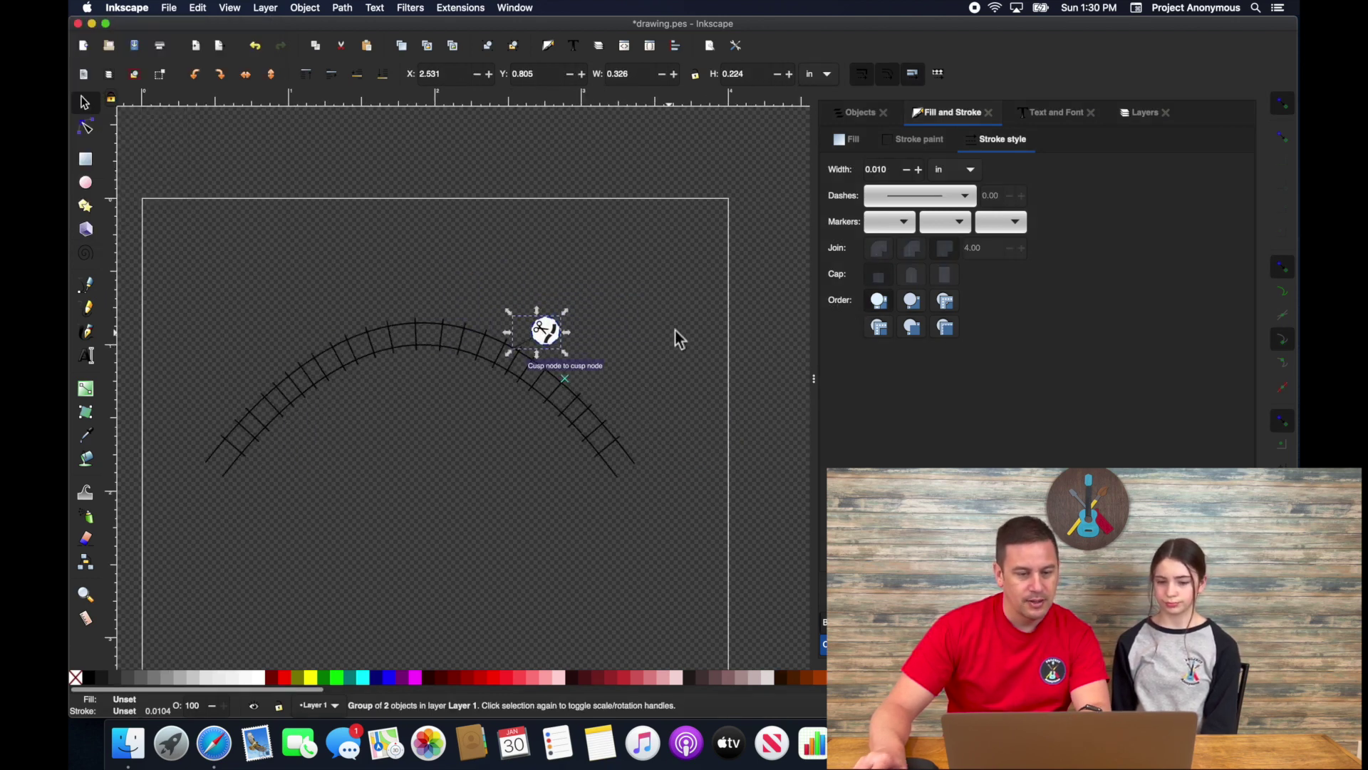
{"action": "scroll", "coordinate": [679, 326], "scroll_direction": "left", "scroll_amount": 3}
{"action": "scroll", "coordinate": [679, 326], "scroll_direction": "down", "scroll_amount": 2}
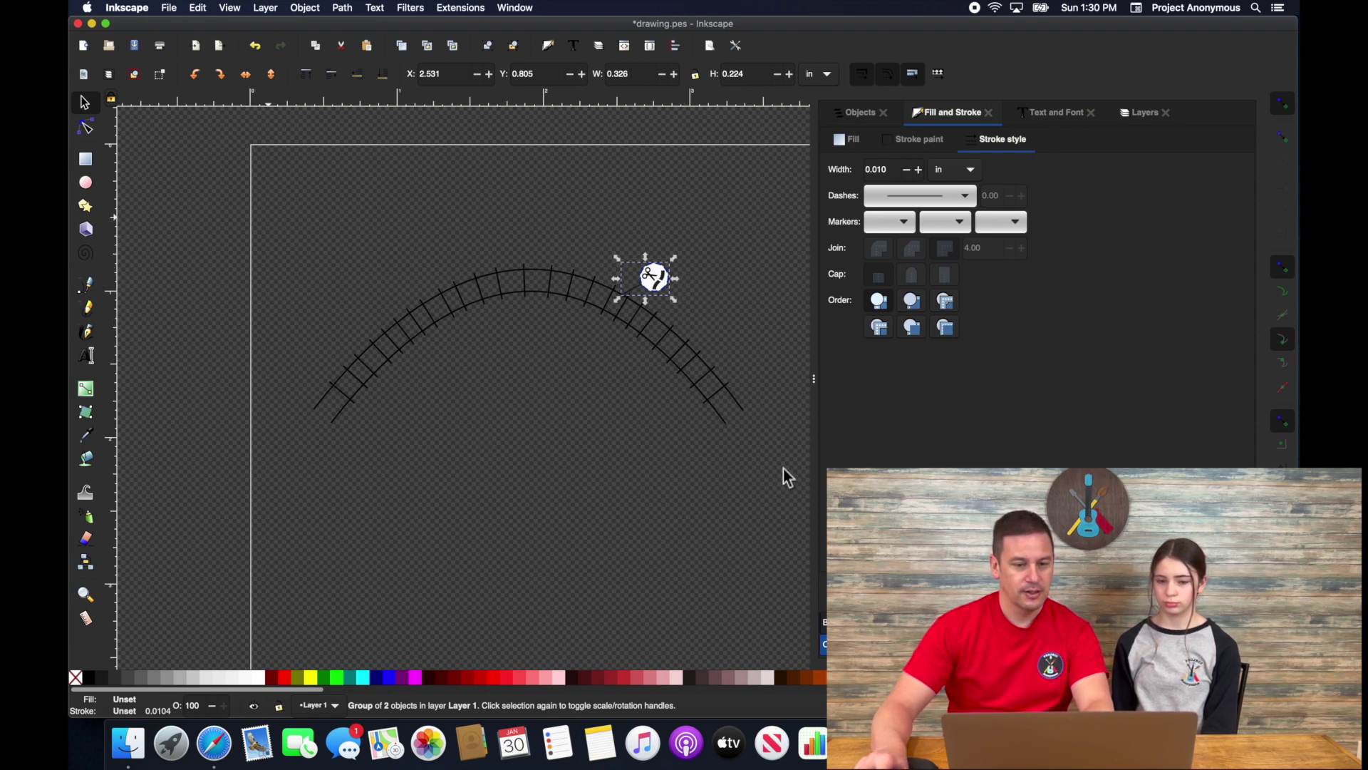
{"action": "mouse_move", "coordinate": [269, 217]}
{"action": "left_mouse_down"}
{"action": "mouse_move", "coordinate": [385, 391]}
{"action": "mouse_move", "coordinate": [703, 409]}
{"action": "mouse_move", "coordinate": [709, 438]}
{"action": "left_mouse_up"}
Cut the satin arch at the cut point with Ink/Stitch's Cut Satin Column.
{"action": "left_click", "coordinate": [456, 8]}
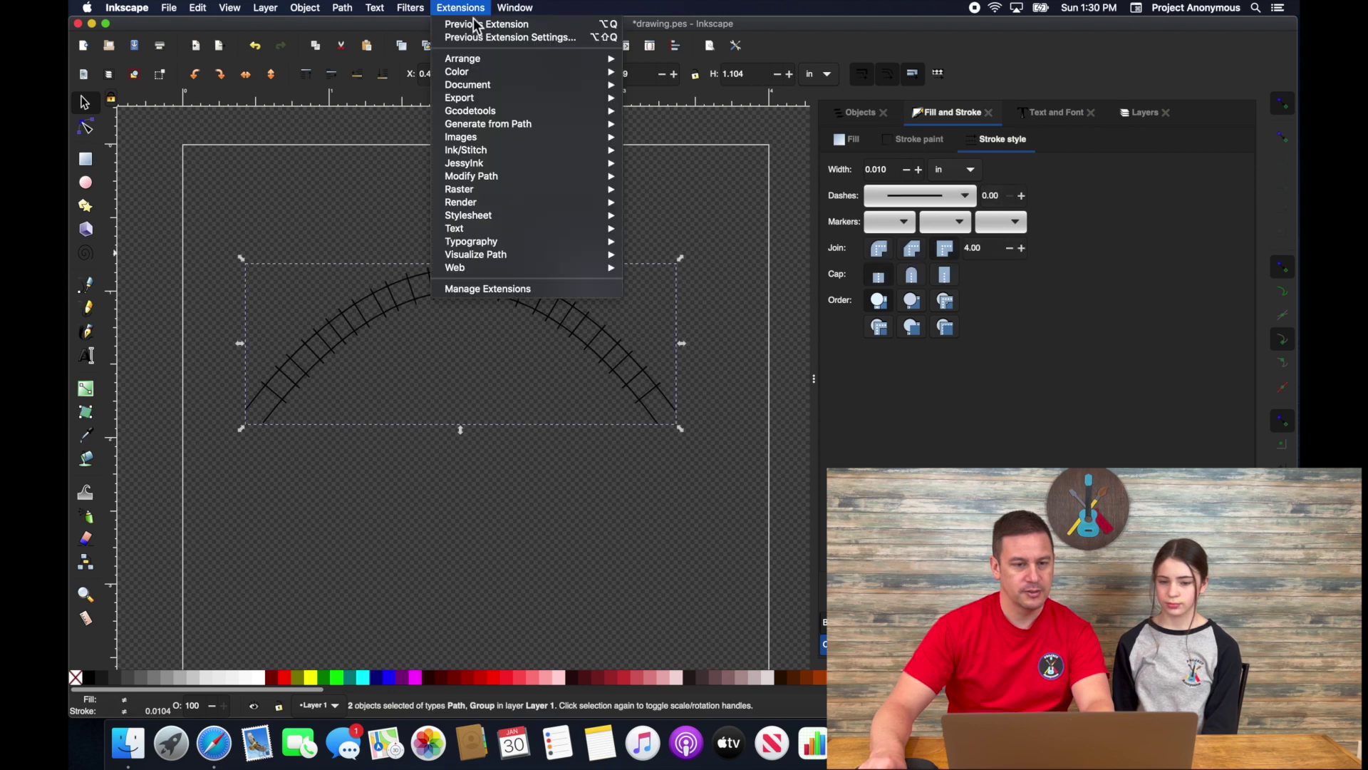
{"action": "mouse_move", "coordinate": [495, 151]}
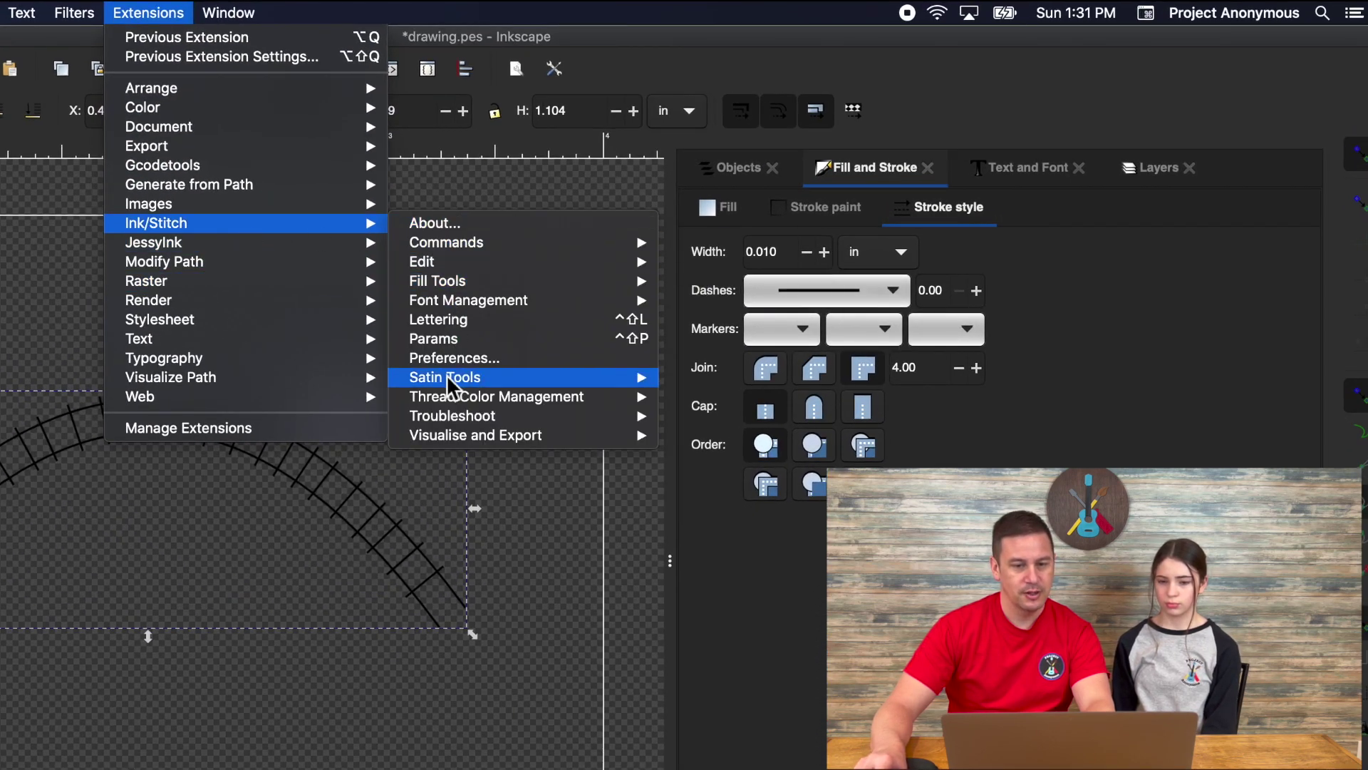
{"action": "mouse_move", "coordinate": [447, 377]}
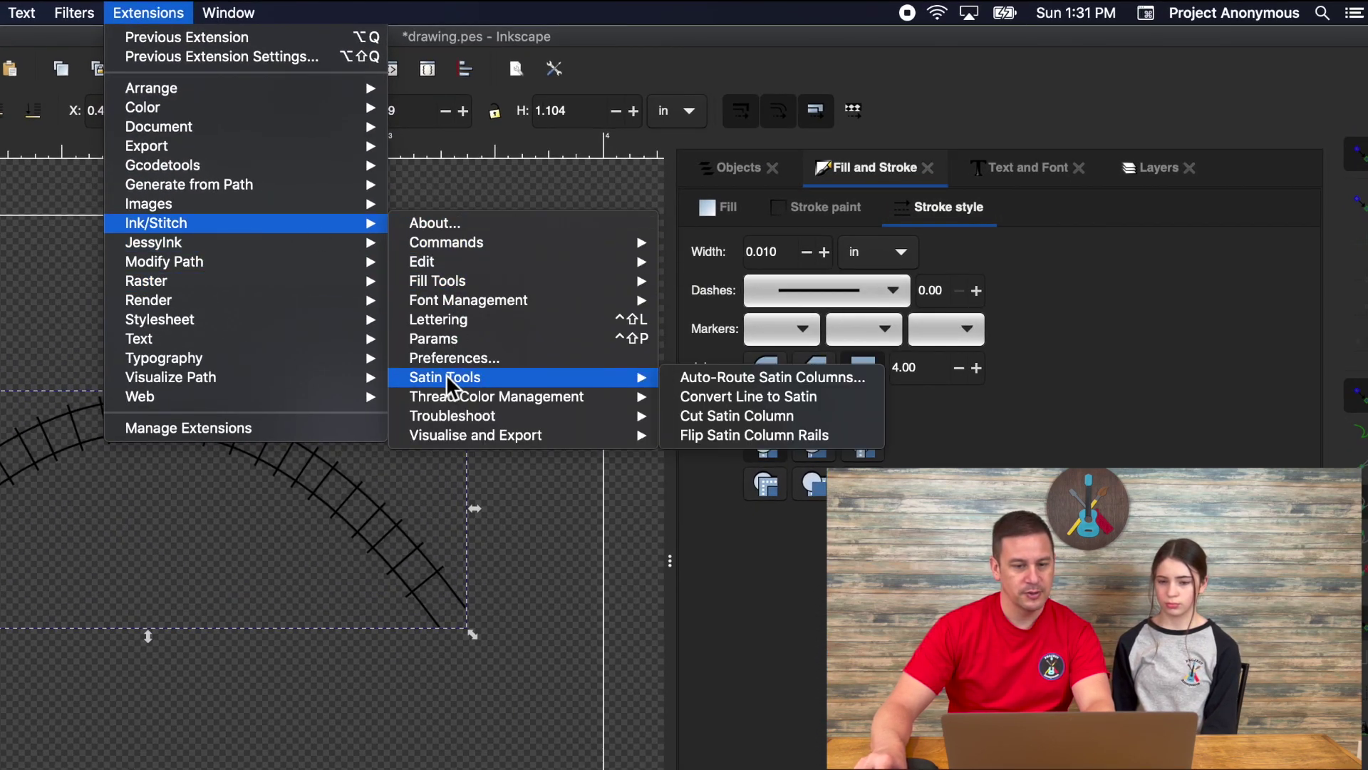
{"action": "left_click", "coordinate": [718, 417]}
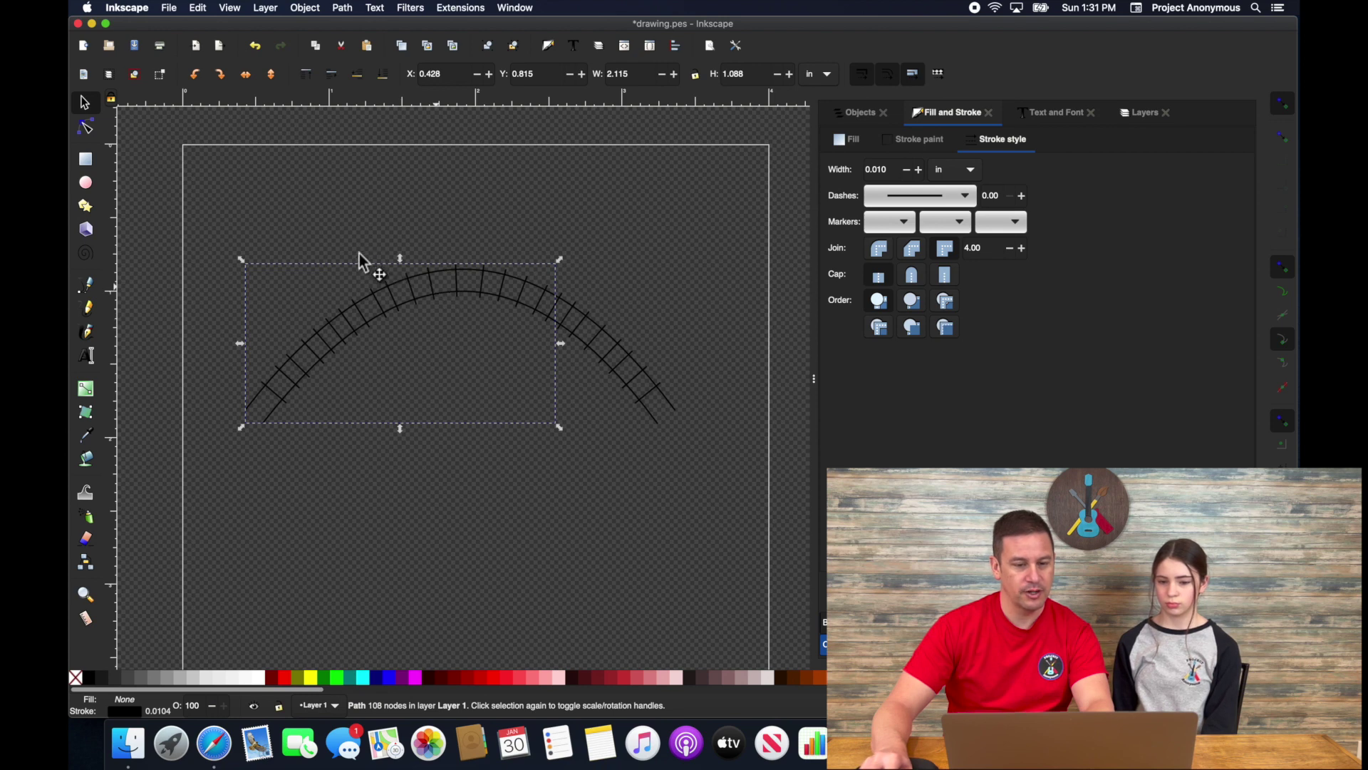
Pull the left piece away to show the split, return it to its place, and reopen Attach Commands.
{"action": "left_click_drag", "start_coordinate": [317, 226], "coordinate": [251, 157]}
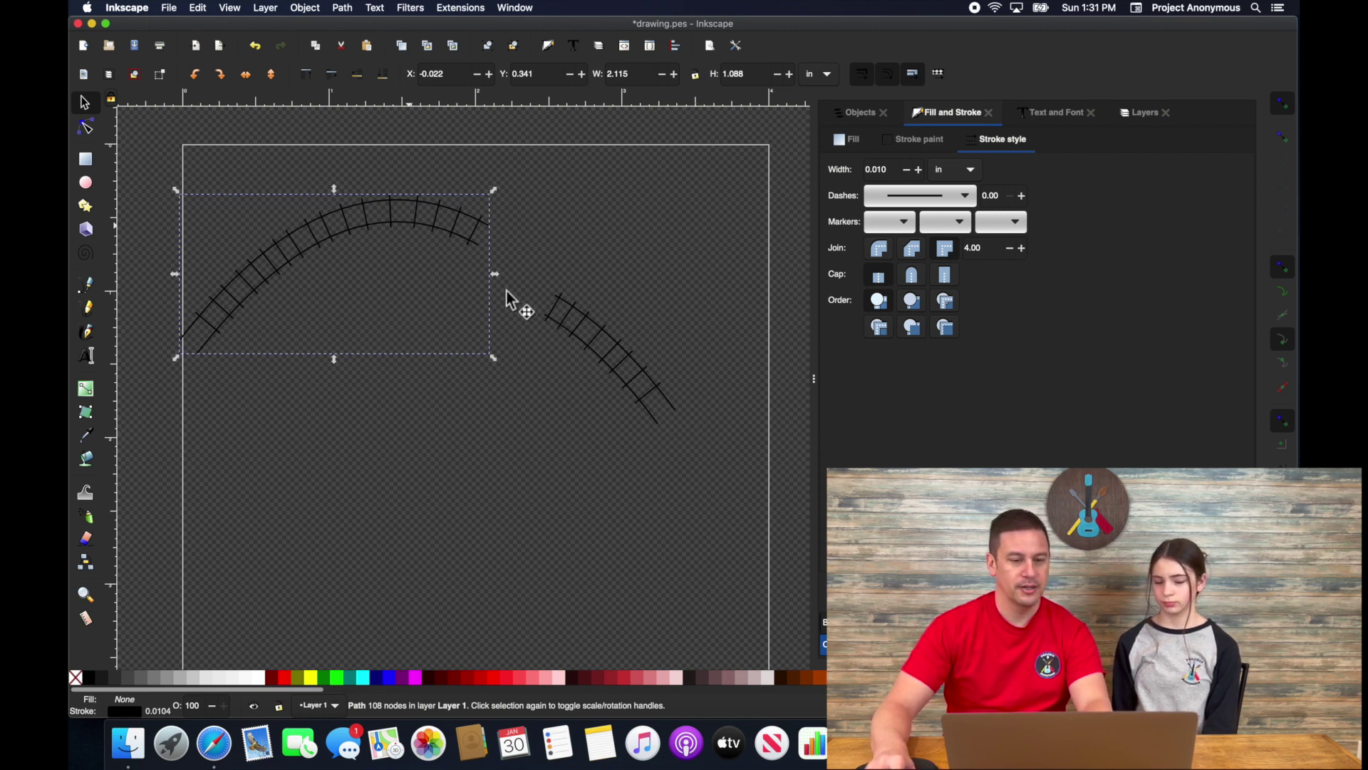
{"action": "left_click_drag", "start_coordinate": [515, 309], "coordinate": [571, 362]}
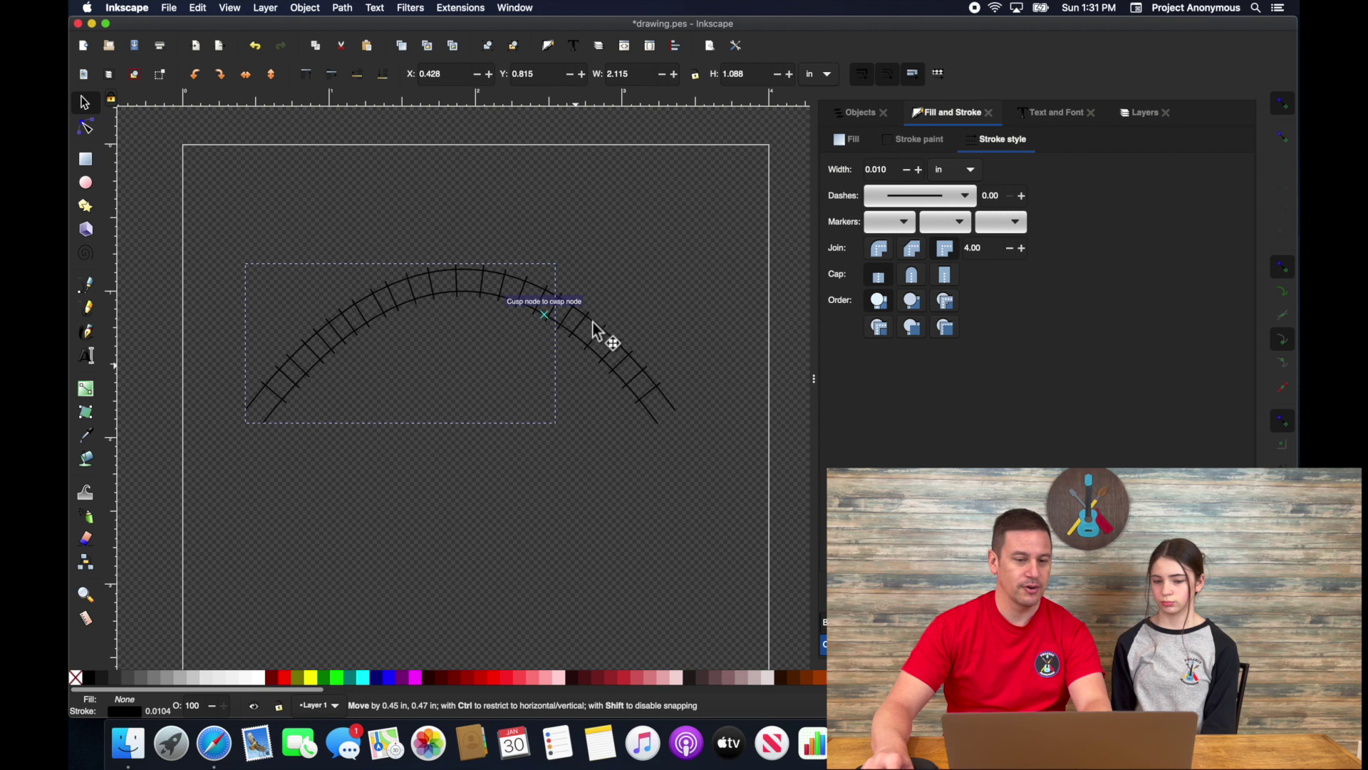
{"action": "left_click_drag", "start_coordinate": [598, 332], "coordinate": [600, 335]}
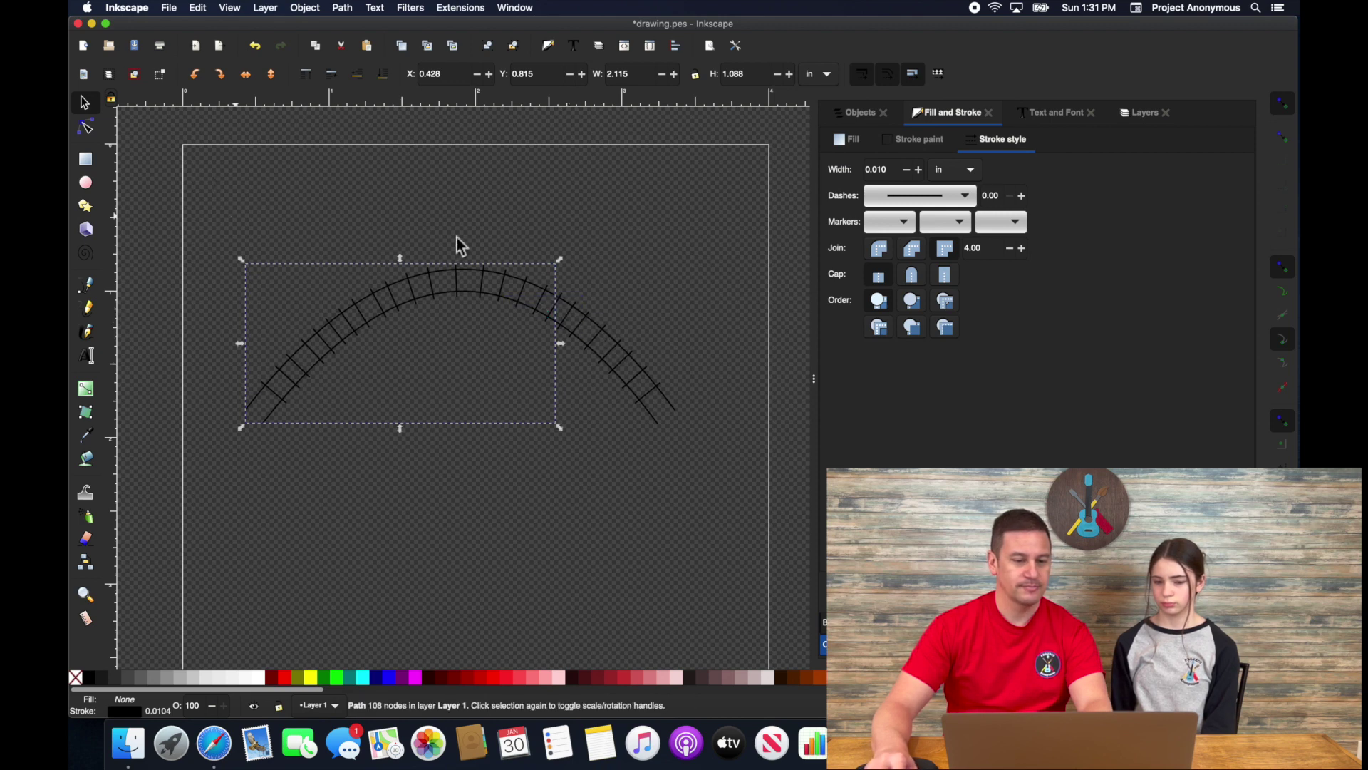
{"action": "key", "text": "alt+shift+q"}
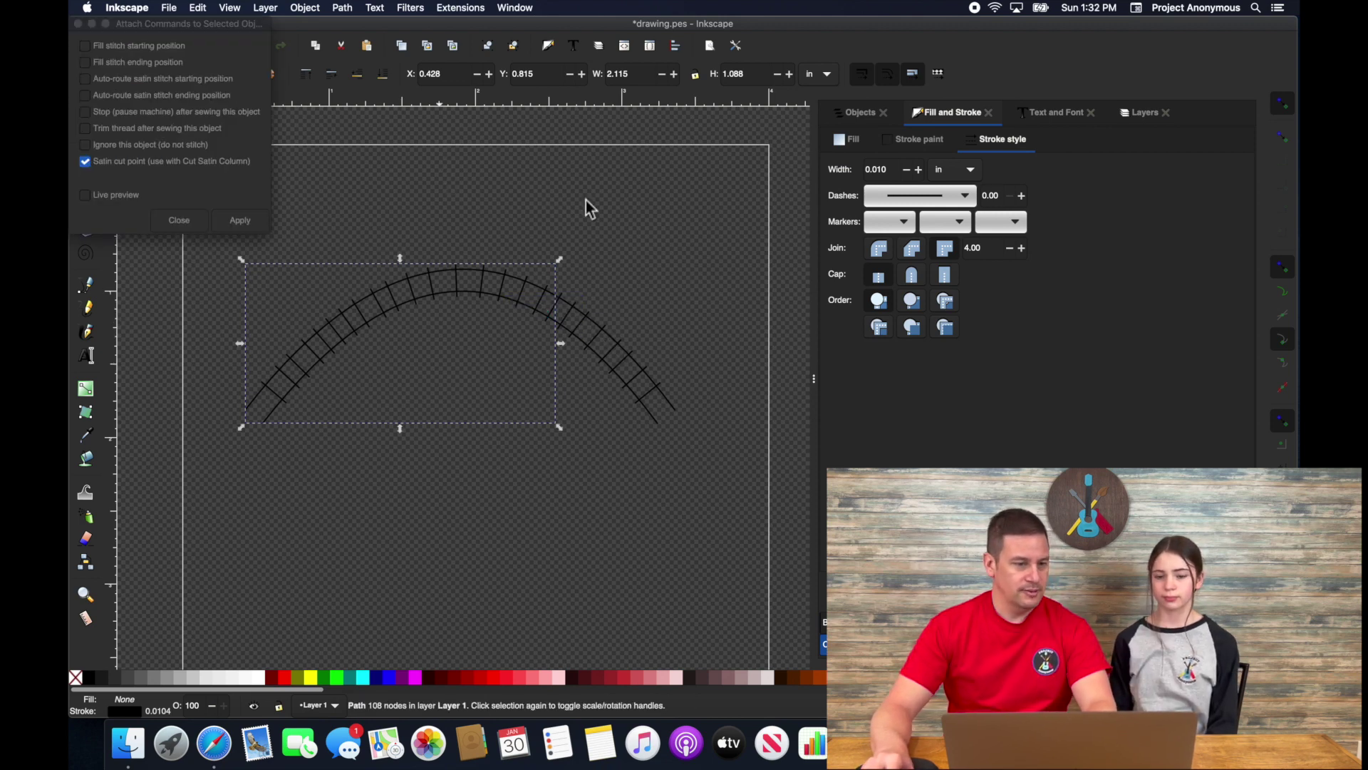
Attach an 'Ignore this object (do not stitch)' command to the left arch piece.
{"action": "left_click", "coordinate": [86, 148]}
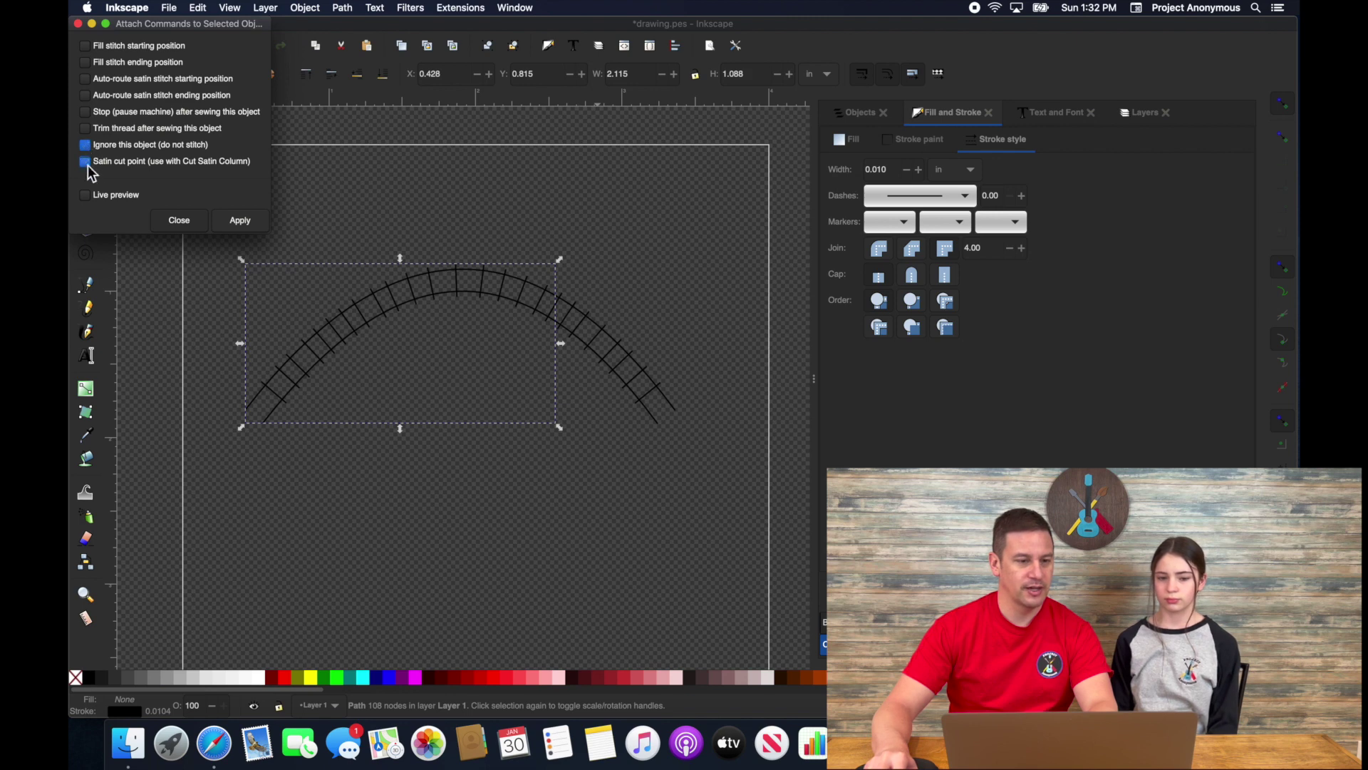
{"action": "left_click", "coordinate": [247, 228]}
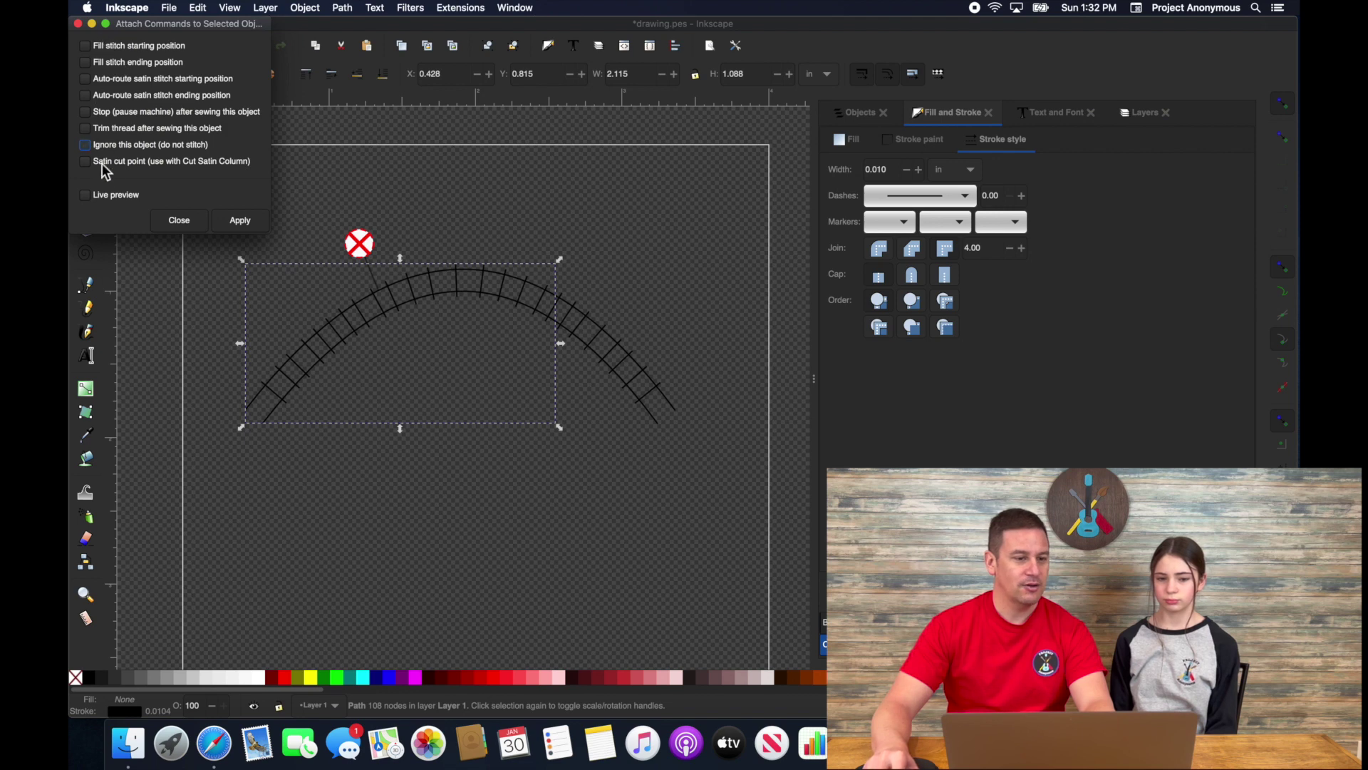
{"action": "left_click", "coordinate": [187, 144]}
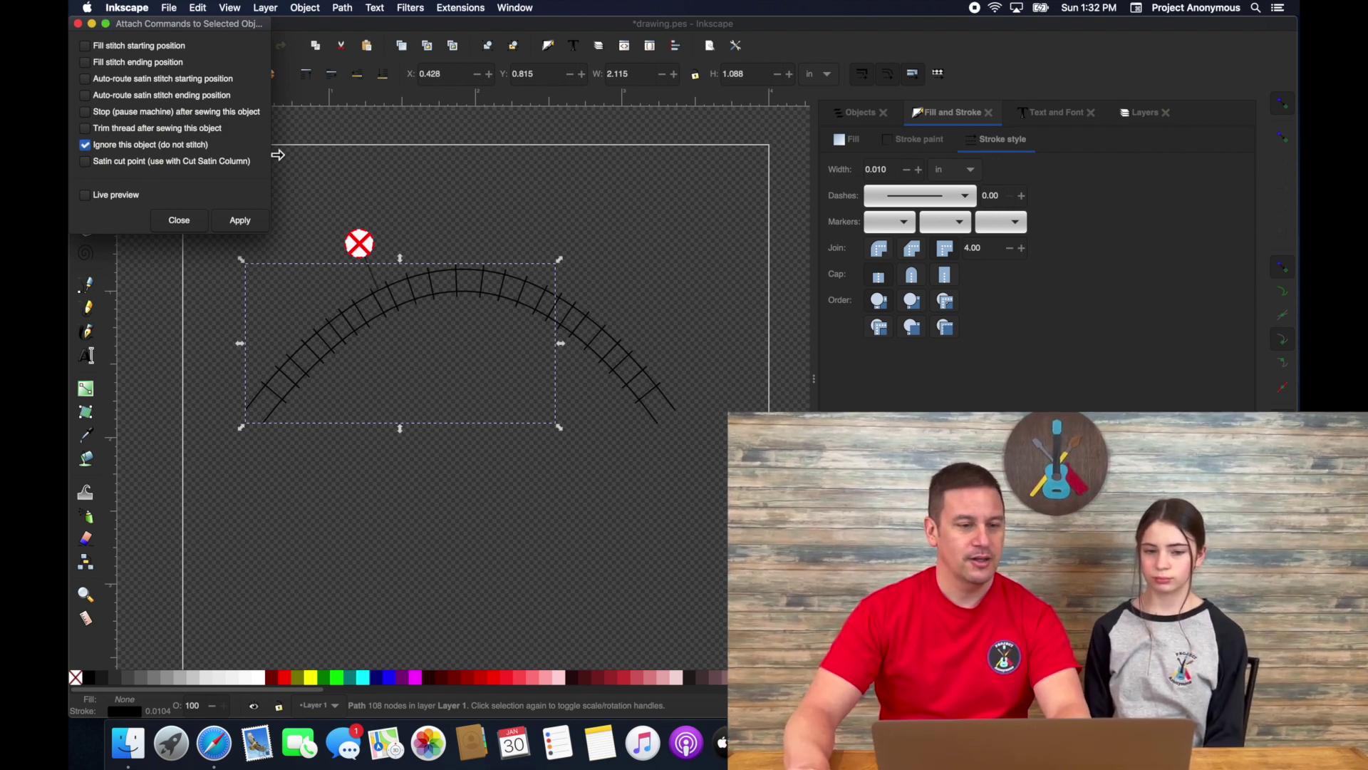